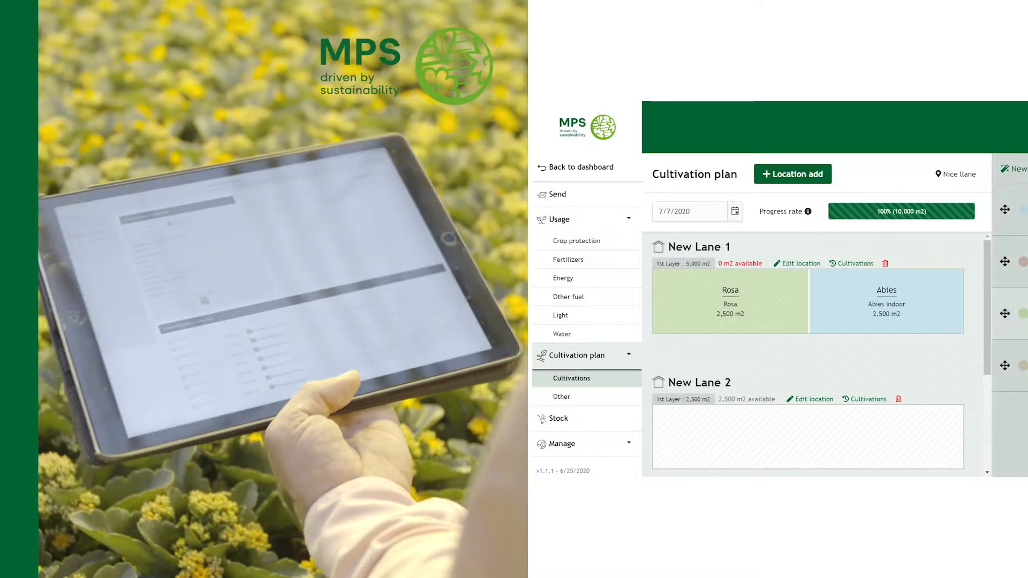
# Place a crop into New Lane 2 and enter 'Rosa' as its cultivation description.
pyautogui.moveTo(1020, 313); pyautogui.dragTo(800, 441)
pyautogui.click(865, 207)
pyautogui.write('Rosa')
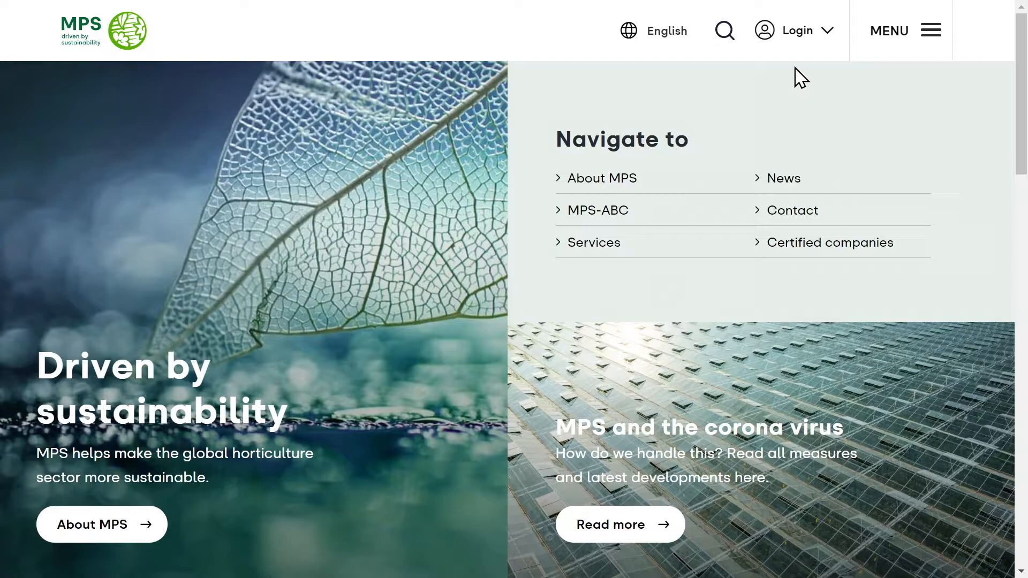
# Go to the customer portal login via Login and open the Request password page.
pyautogui.click(798, 30)
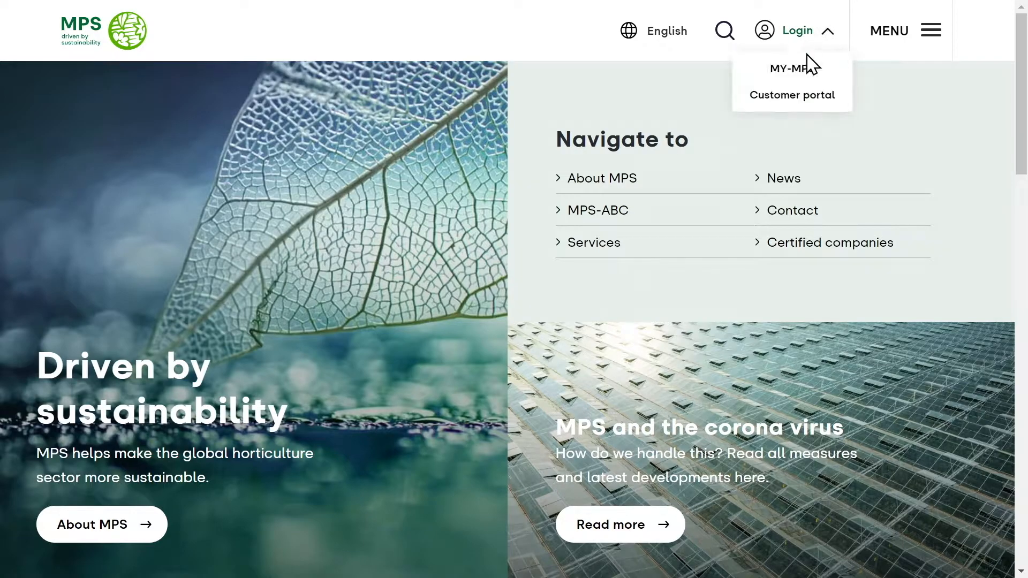
pyautogui.click(803, 110)
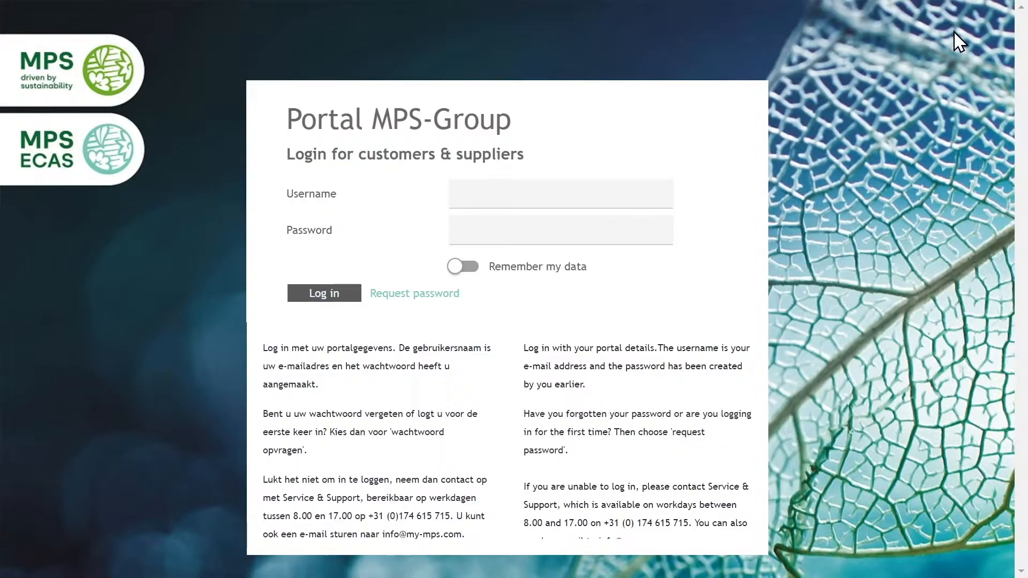
pyautogui.click(405, 294)
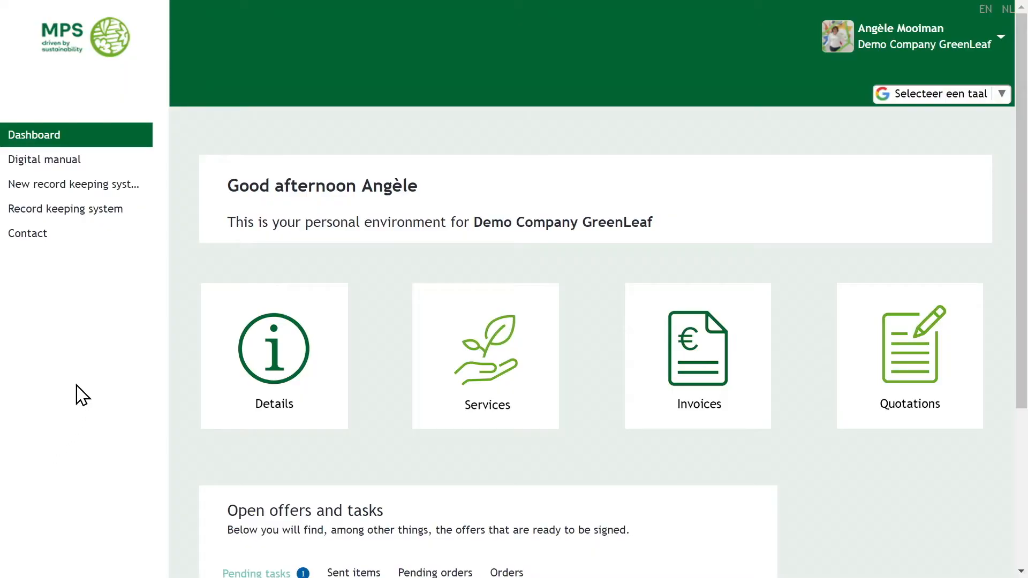
# In the new record-keeping system's Company settings, answer Yes to showing MIND-information.
pyautogui.click(117, 189)
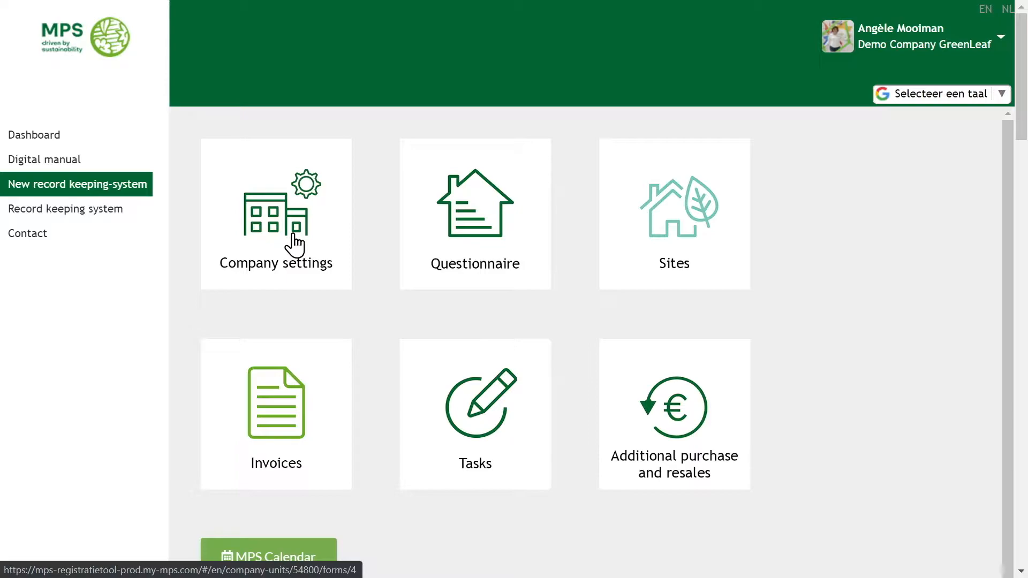
pyautogui.click(299, 245)
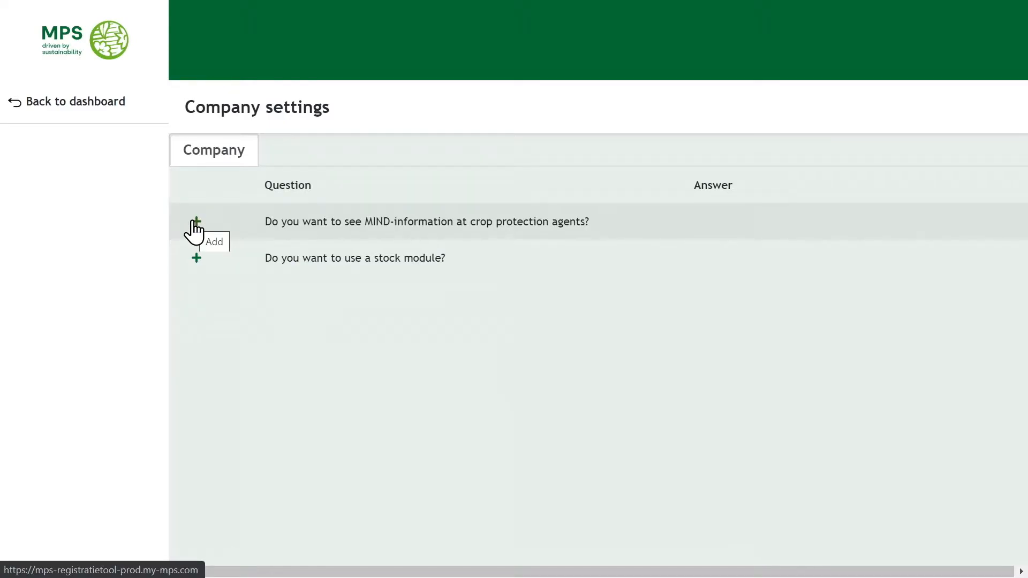
pyautogui.click(196, 222)
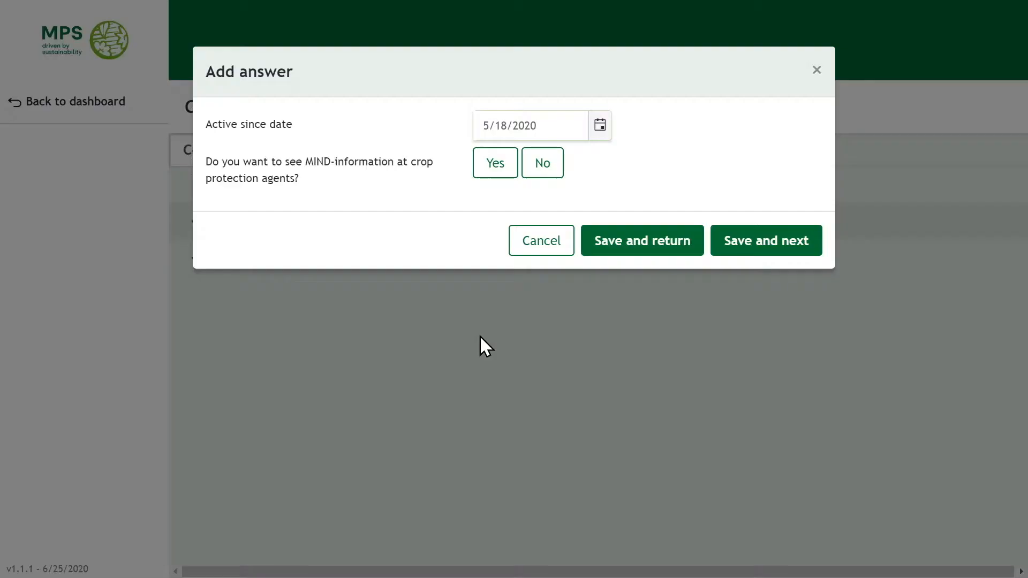
pyautogui.click(498, 167)
pyautogui.click(681, 252)
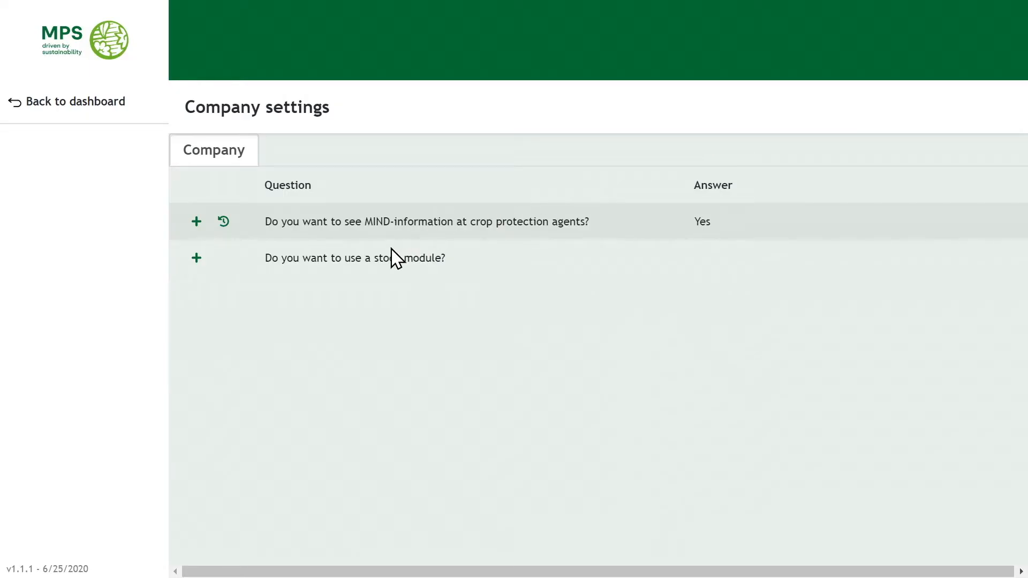
# Answer No to using a stock module and save it.
pyautogui.click(196, 261)
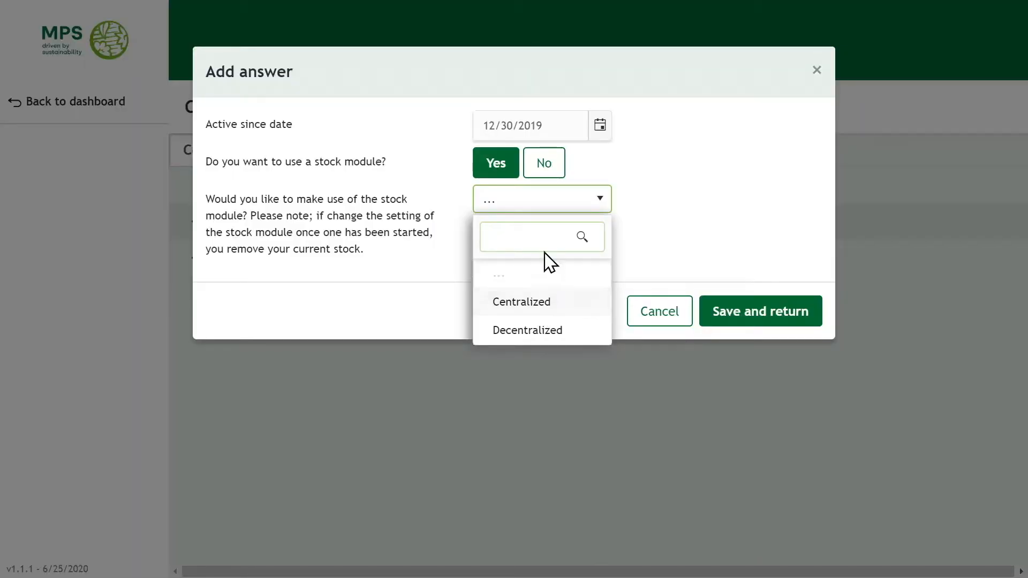
pyautogui.click(543, 167)
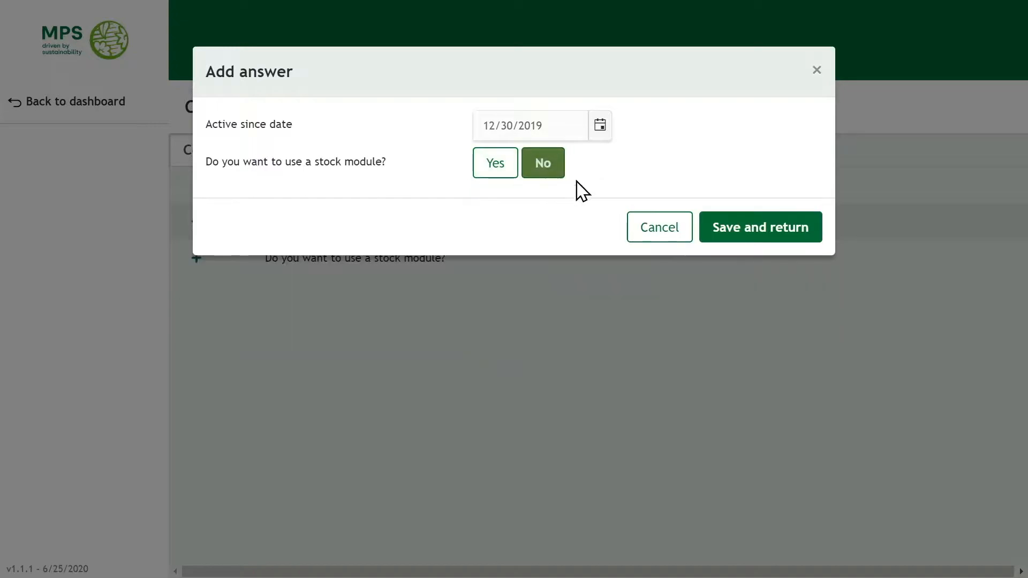
pyautogui.click(757, 230)
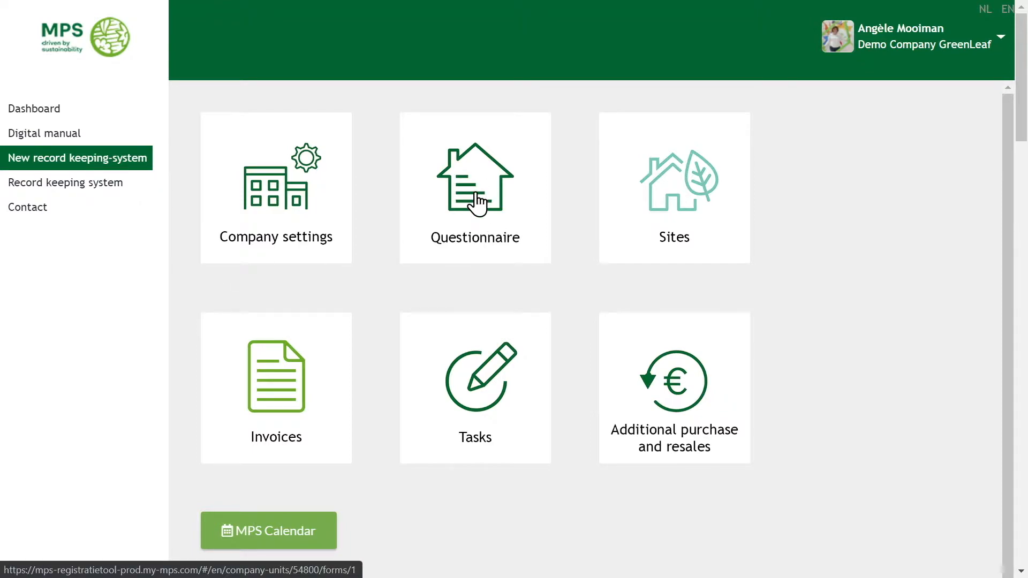
# Save No for trade name, supplementary products and contract cultivation, then return to the dashboard.
pyautogui.click(476, 209)
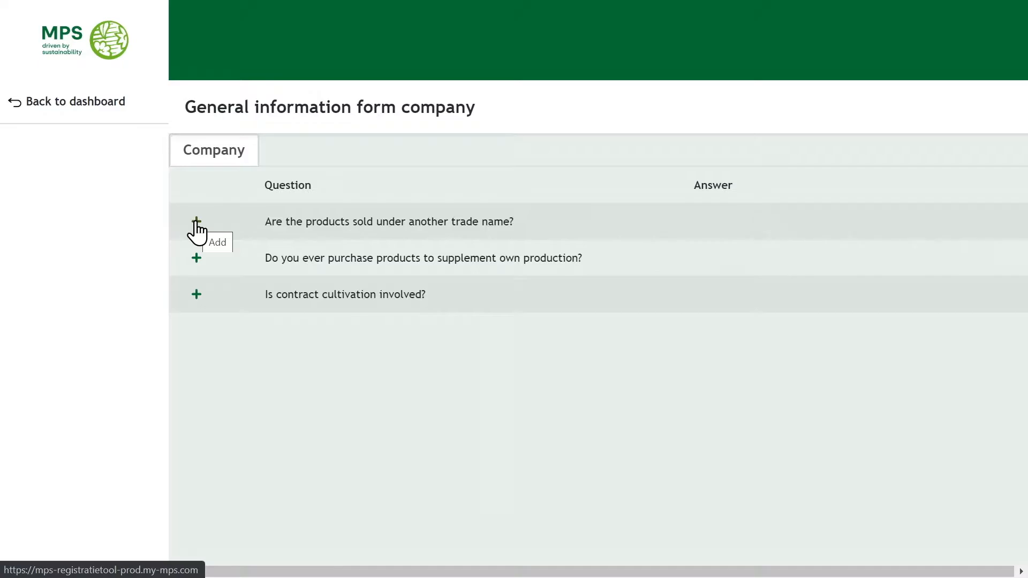
pyautogui.click(197, 225)
pyautogui.click(552, 179)
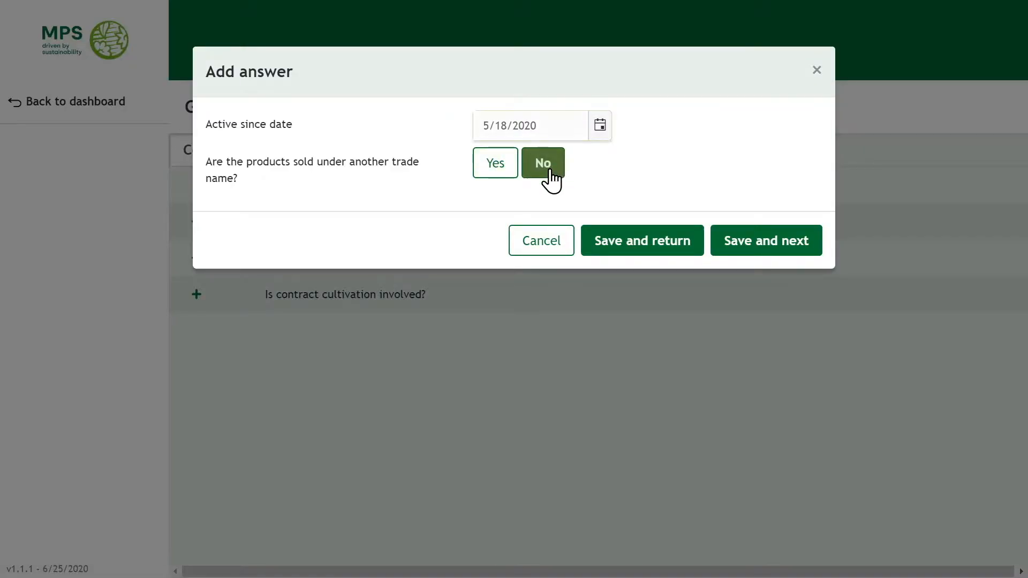
pyautogui.click(775, 248)
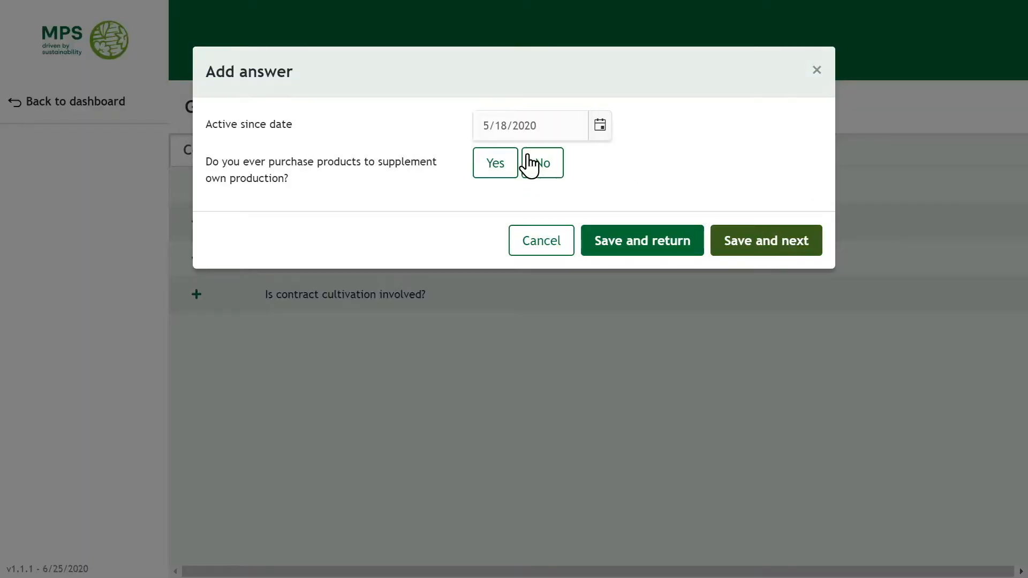
pyautogui.click(543, 167)
pyautogui.click(769, 249)
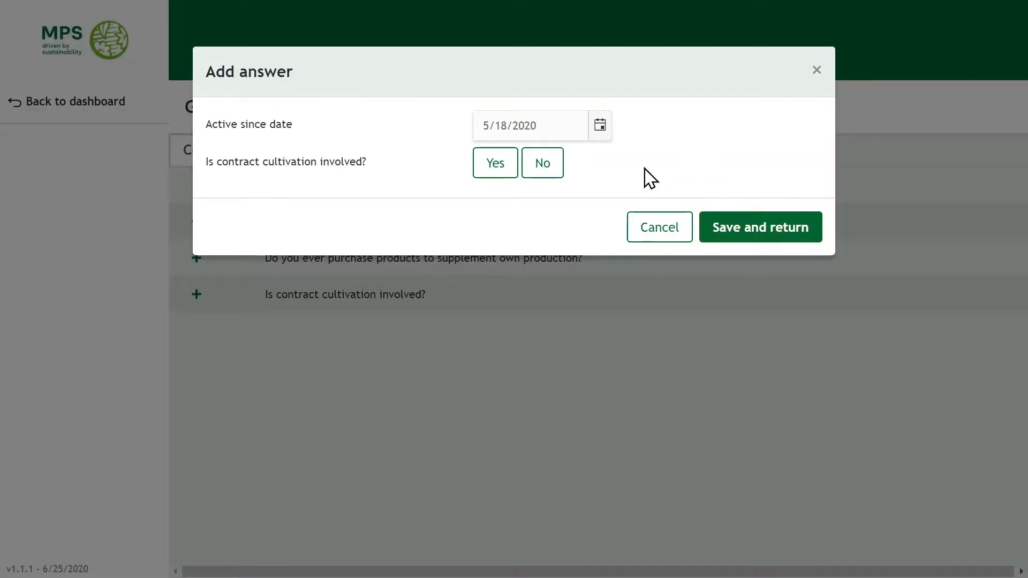
pyautogui.click(547, 172)
pyautogui.click(766, 232)
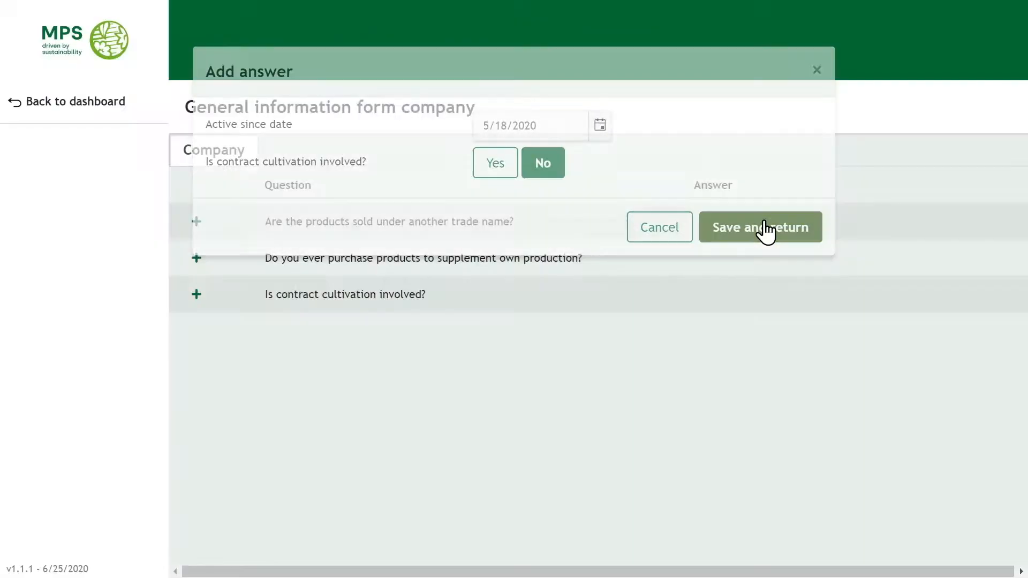
pyautogui.click(793, 180)
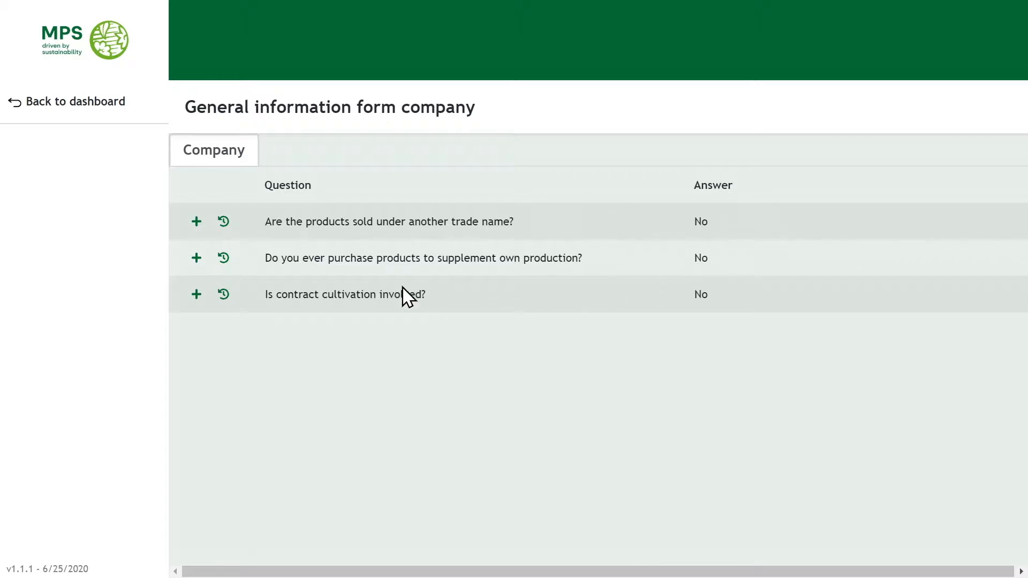
pyautogui.click(59, 108)
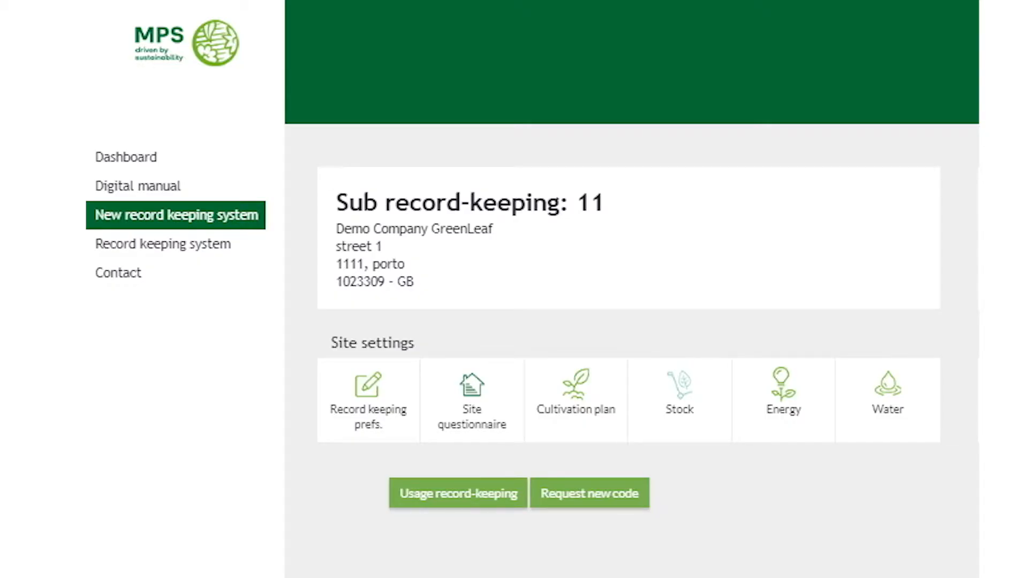
# Save 'Nice llane' as location description and m2 as CPA unit in Record keeping prefs.
pyautogui.click(366, 378)
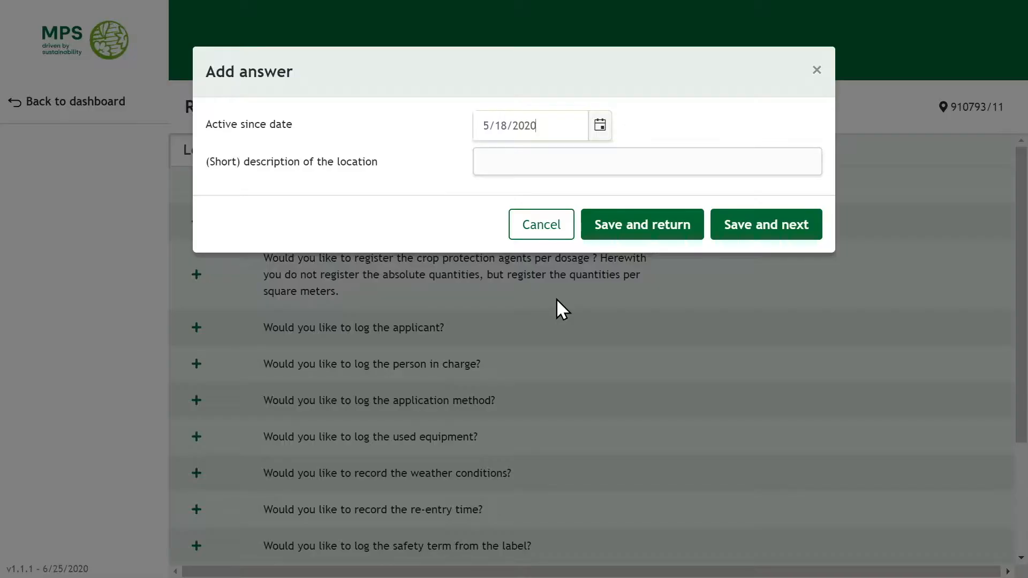
pyautogui.click(519, 162)
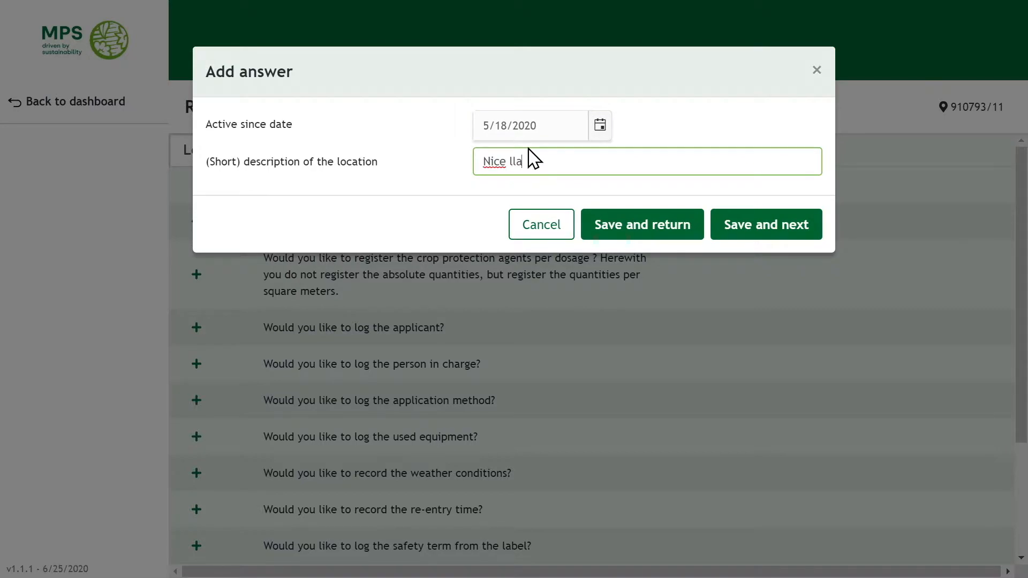
pyautogui.click(759, 235)
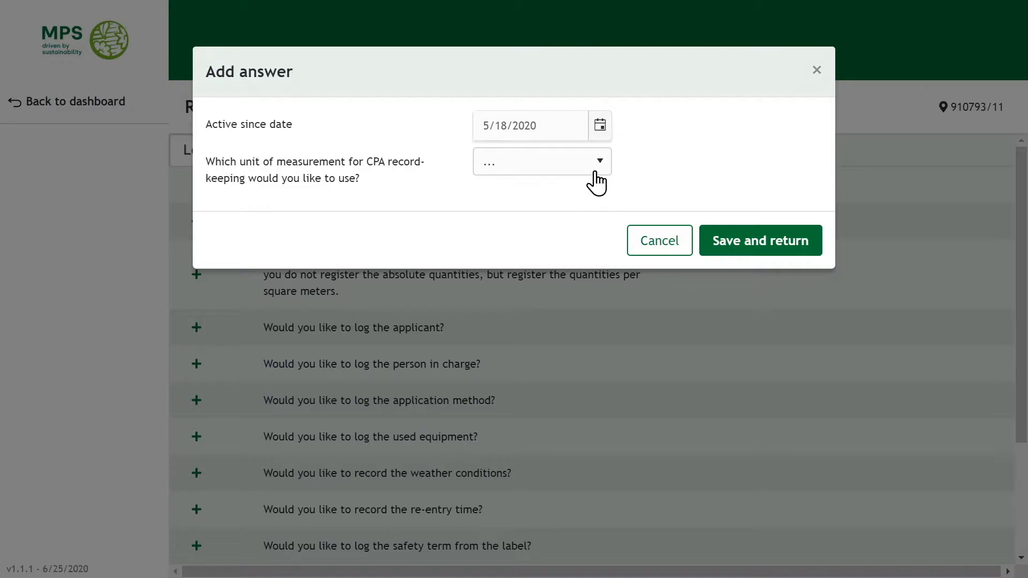
pyautogui.click(599, 173)
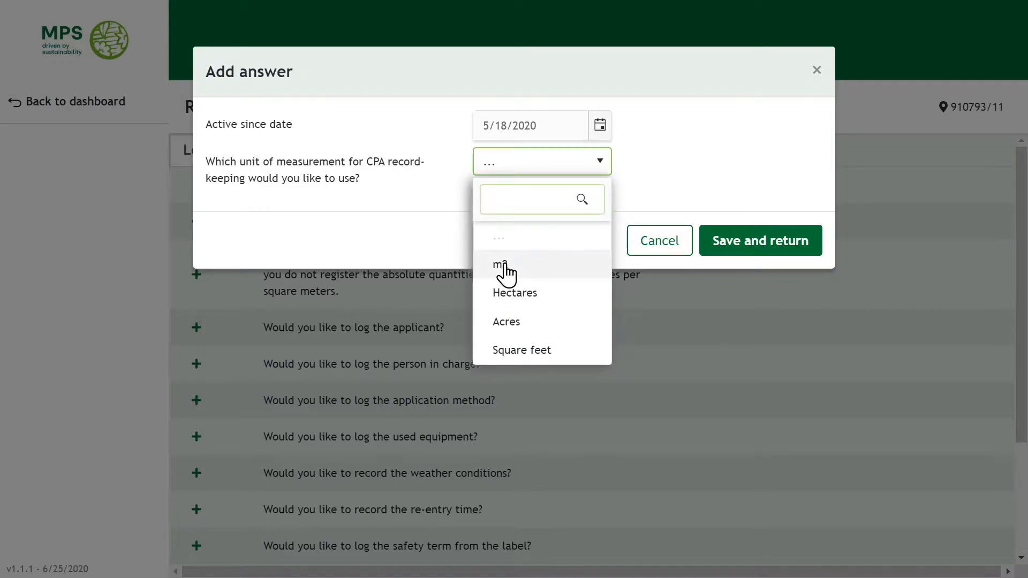
pyautogui.click(506, 272)
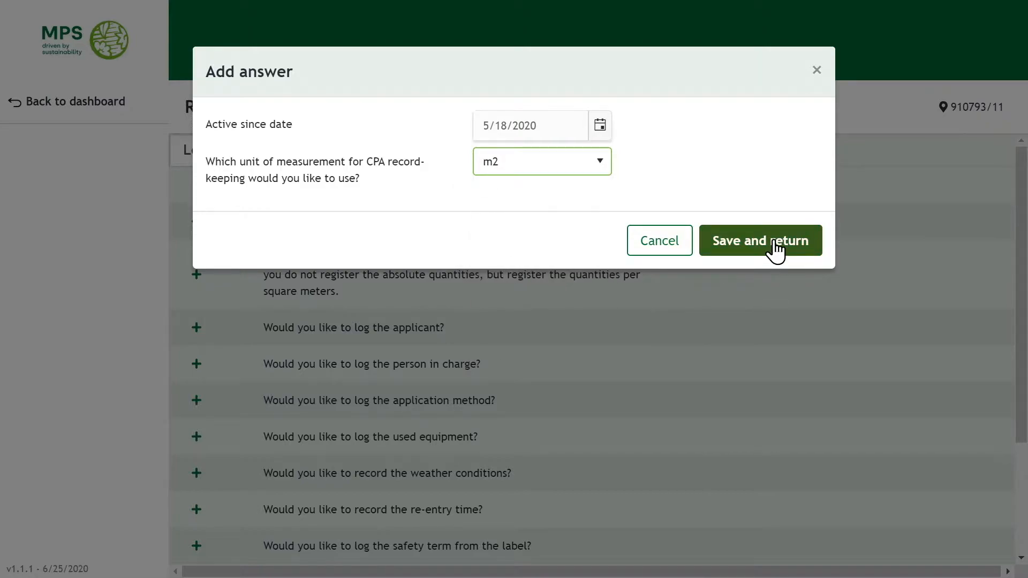
pyautogui.click(775, 249)
pyautogui.click(791, 185)
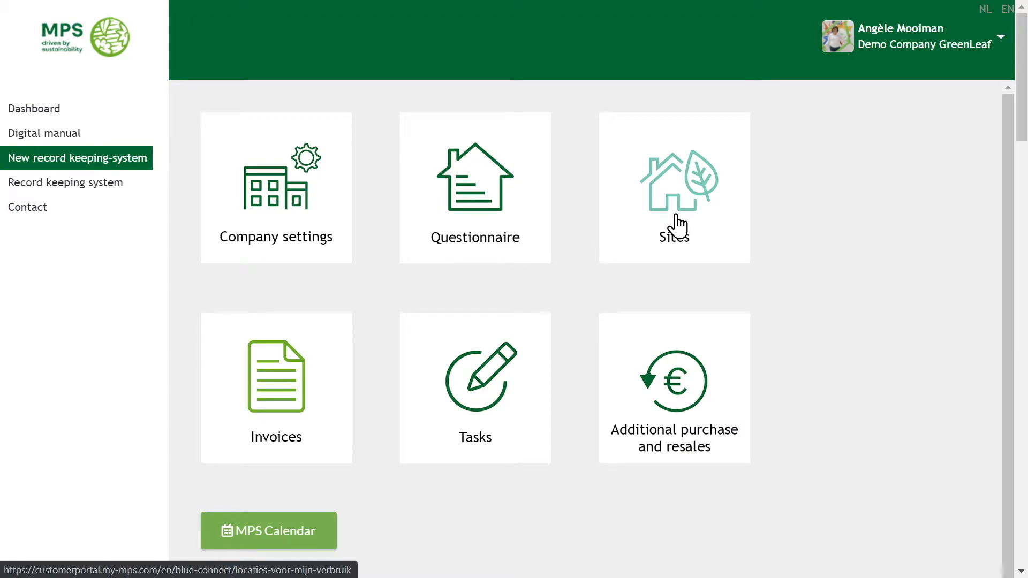
# In the site questionnaire, set total and covered area to 10.000 m2 from 18 May 2020.
pyautogui.click(678, 220)
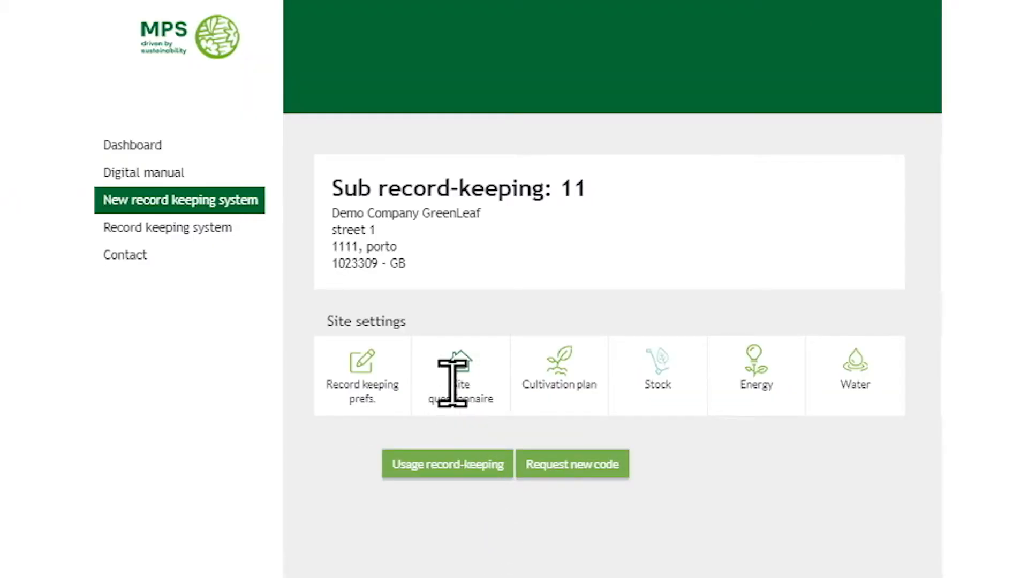
pyautogui.click(462, 369)
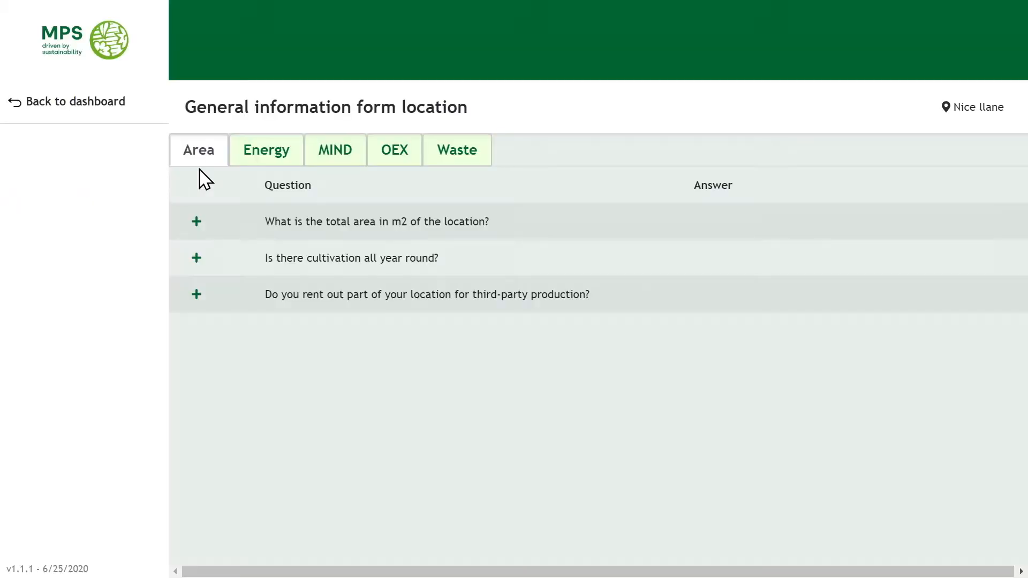
pyautogui.click(197, 222)
pyautogui.click(600, 126)
pyautogui.click(715, 158)
pyautogui.click(716, 158)
pyautogui.click(715, 158)
pyautogui.click(715, 158)
pyautogui.click(716, 158)
pyautogui.click(554, 315)
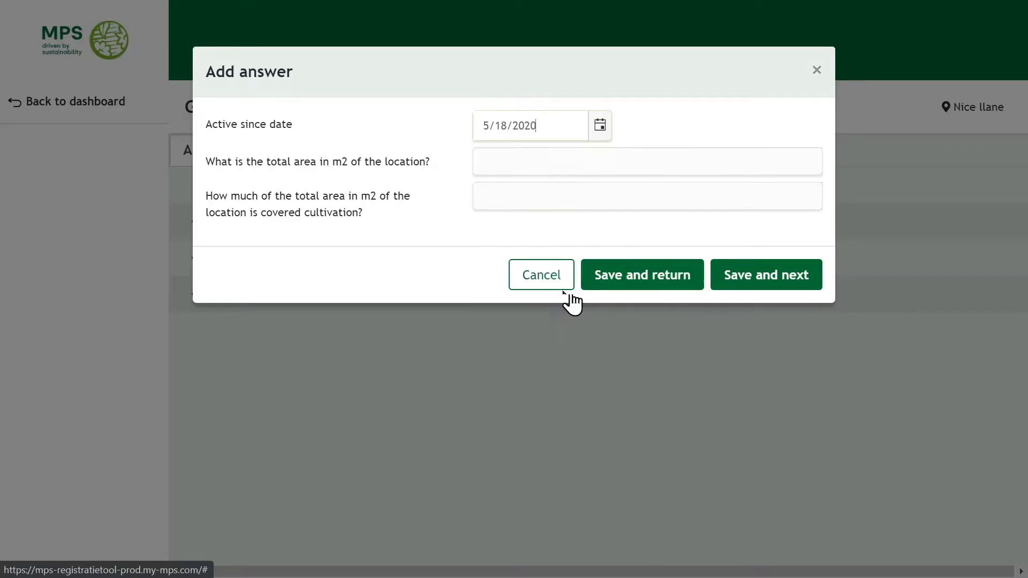
pyautogui.click(554, 160)
pyautogui.write('10.000')
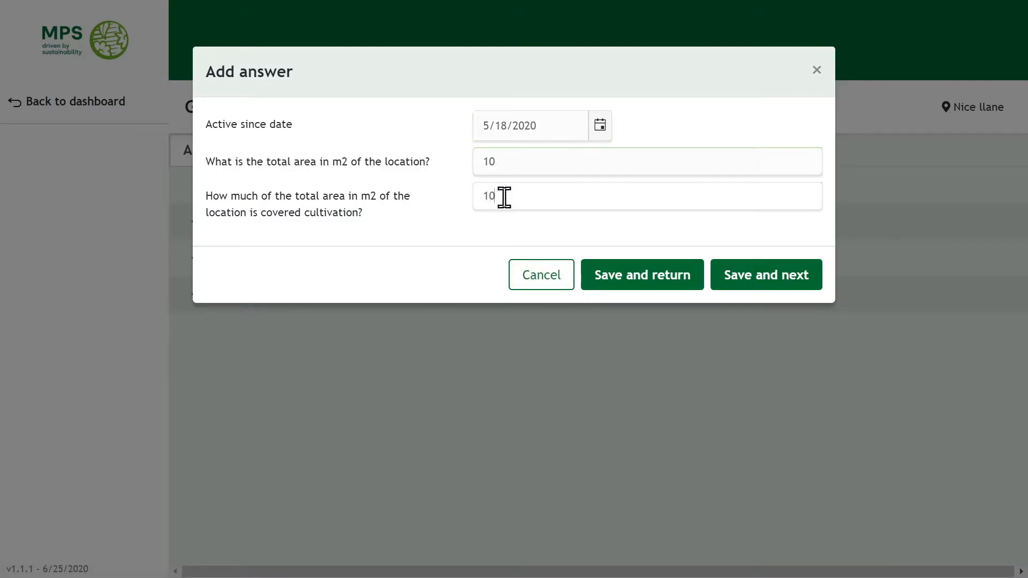
pyautogui.click(558, 150)
pyautogui.click(776, 283)
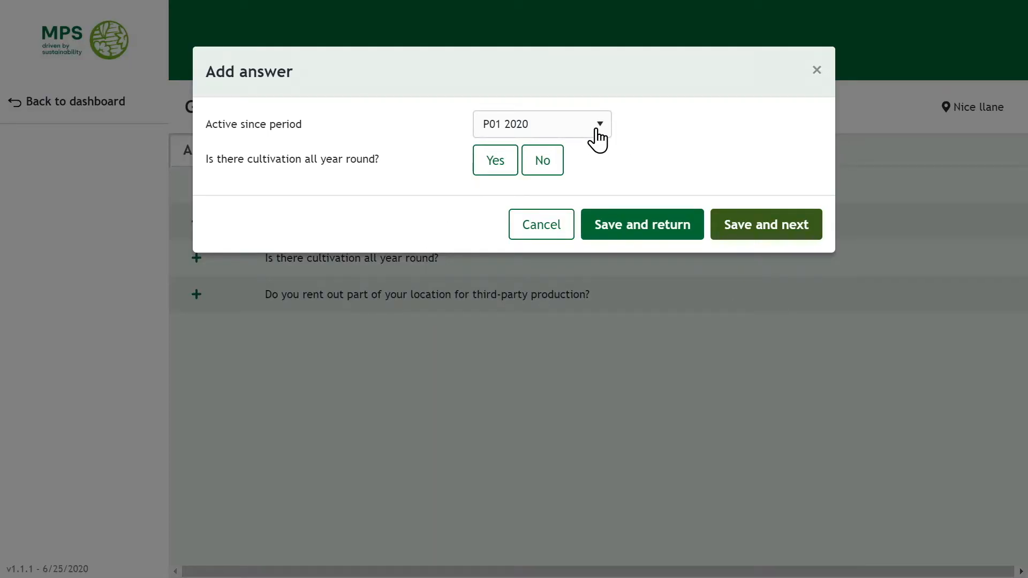
# For period P06 2020, answer Yes to year-round cultivation and No to renting out.
pyautogui.click(601, 128)
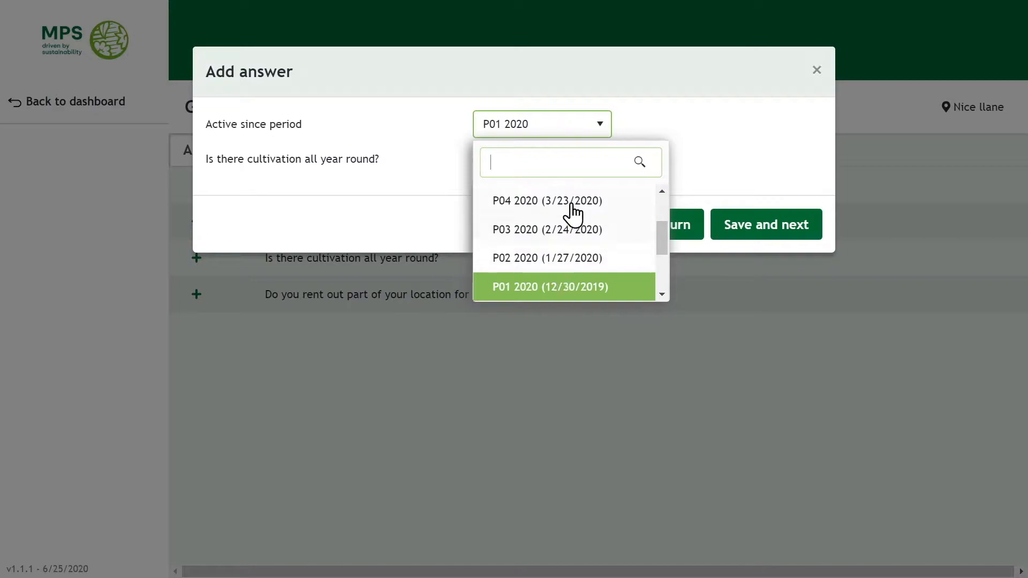
pyautogui.moveTo(663, 241); pyautogui.dragTo(550, 226)
pyautogui.click(544, 202)
pyautogui.click(494, 161)
pyautogui.click(757, 226)
pyautogui.click(546, 170)
pyautogui.click(741, 242)
# Answer the Energy questions for P06 2020: energy use Yes, energy cluster No, heat-and-power No.
pyautogui.click(263, 153)
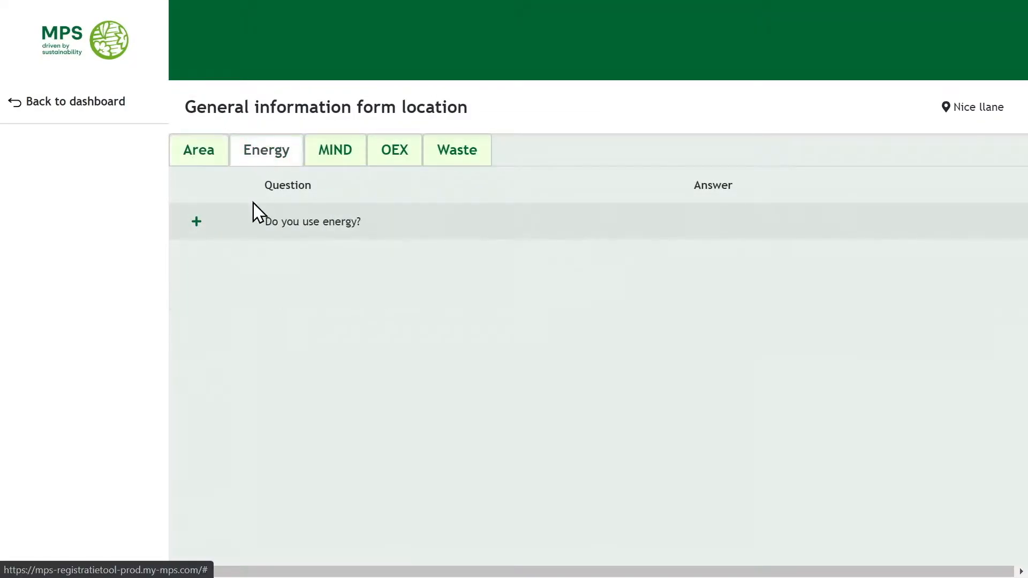
pyautogui.click(196, 222)
pyautogui.click(597, 129)
pyautogui.click(609, 222)
pyautogui.click(491, 166)
pyautogui.click(543, 201)
pyautogui.click(551, 346)
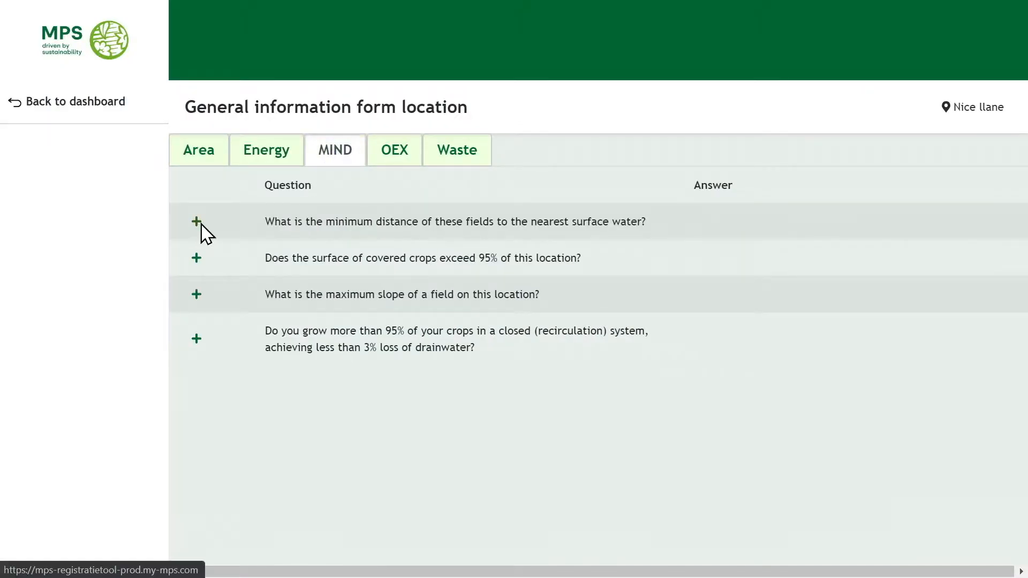
# Set surface-water distance 250 - 2500 m, covered crops over 95% Yes, flat slope, closed recirculation Yes.
pyautogui.click(201, 224)
pyautogui.click(517, 160)
pyautogui.click(545, 287)
pyautogui.click(760, 240)
pyautogui.click(542, 159)
pyautogui.click(500, 263)
pyautogui.click(770, 238)
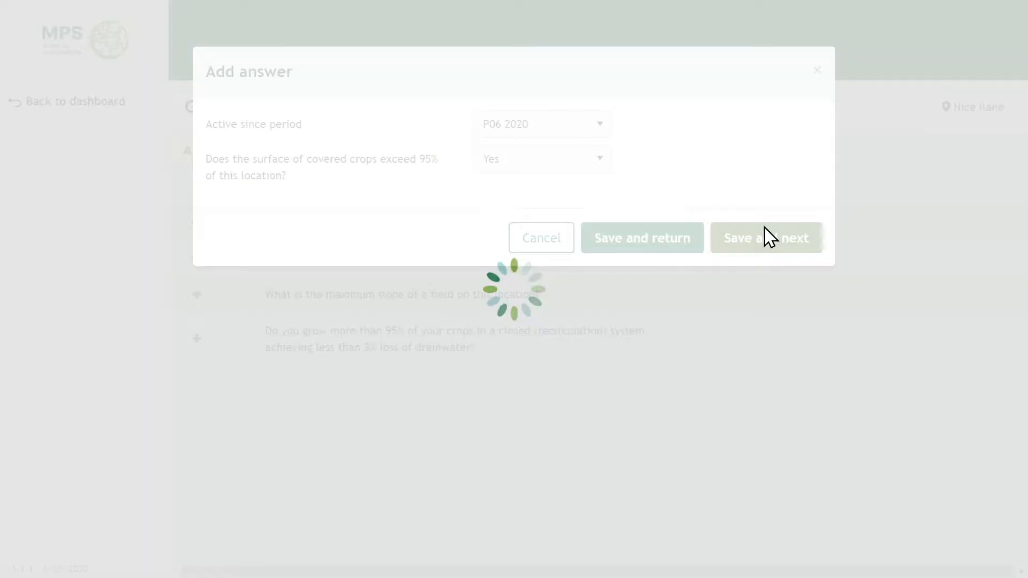
pyautogui.click(551, 161)
pyautogui.click(498, 321)
pyautogui.click(765, 240)
pyautogui.click(565, 167)
pyautogui.click(532, 268)
pyautogui.click(786, 258)
# In OEX, answer Yes to lighting, Yes to sidescreens and No to topscreens at night.
pyautogui.click(396, 157)
pyautogui.click(196, 222)
pyautogui.click(495, 160)
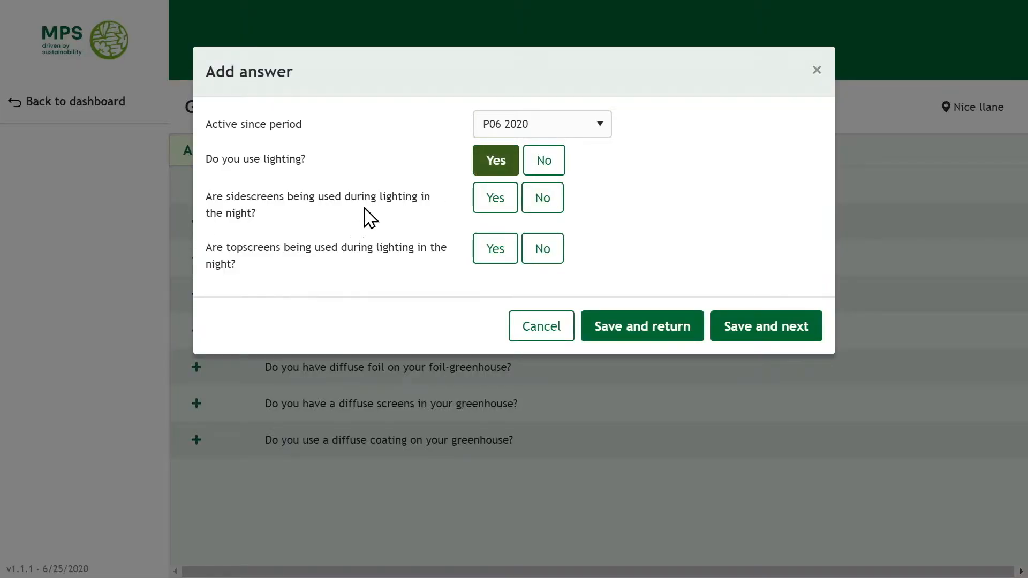
pyautogui.click(497, 201)
pyautogui.click(543, 249)
pyautogui.click(781, 329)
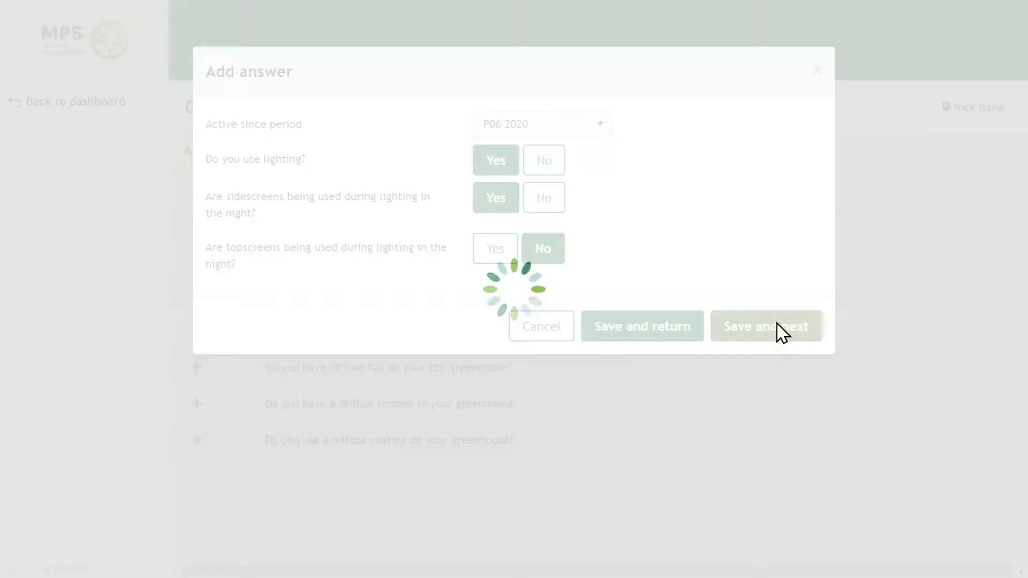
# Answer No to CO2, substrate cutflowers, diffuse glass, foil and screens; Yes to diffuse coating.
pyautogui.click(545, 162)
pyautogui.click(777, 226)
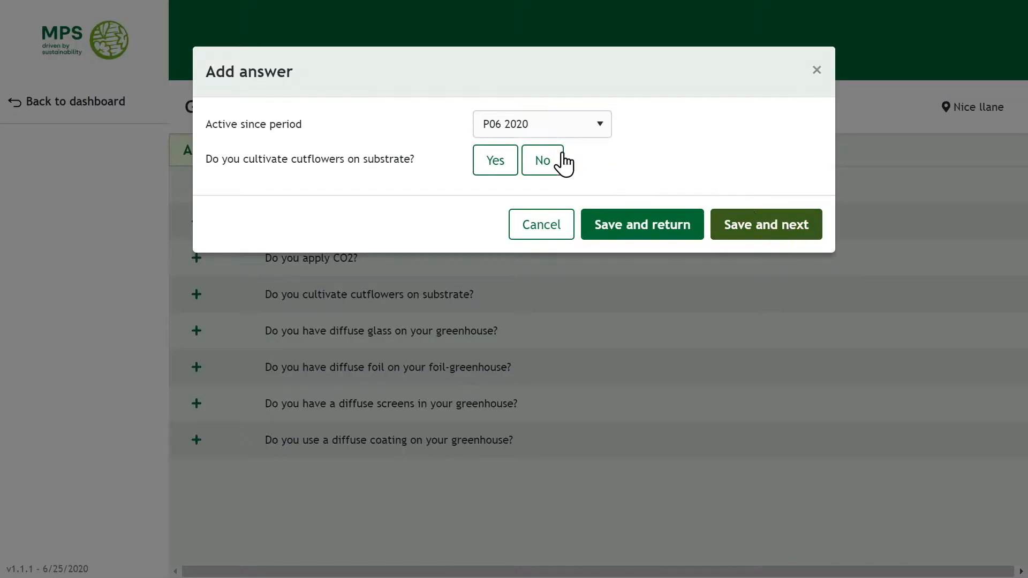
pyautogui.click(542, 160)
pyautogui.click(766, 225)
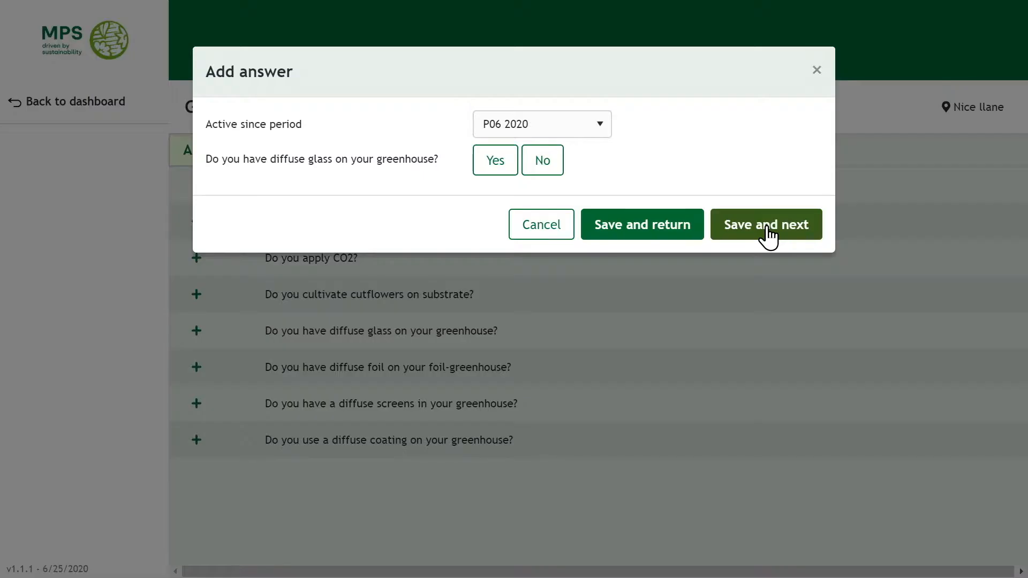
pyautogui.click(542, 163)
pyautogui.click(770, 231)
pyautogui.click(539, 163)
pyautogui.click(748, 241)
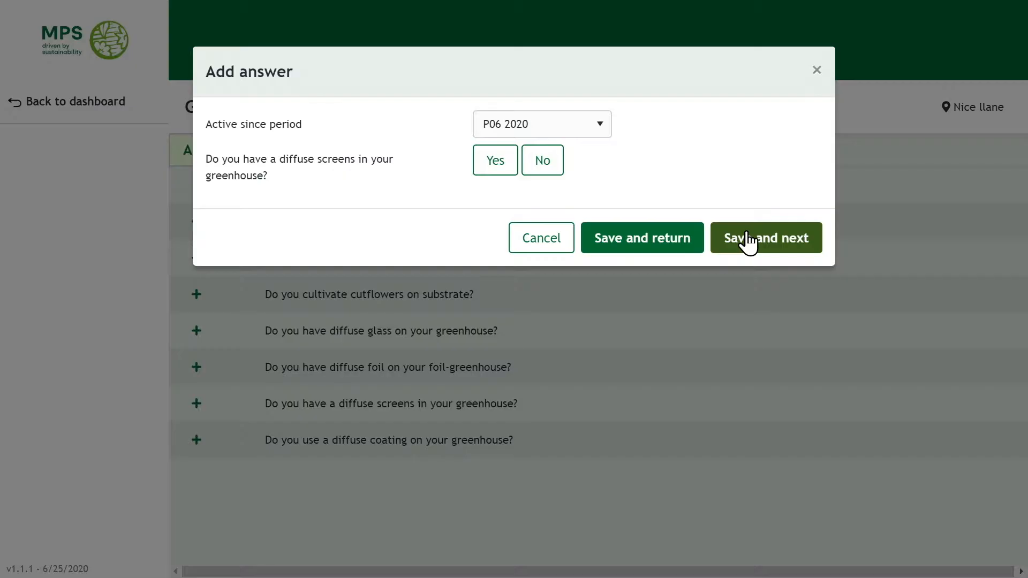
pyautogui.click(535, 163)
pyautogui.click(753, 237)
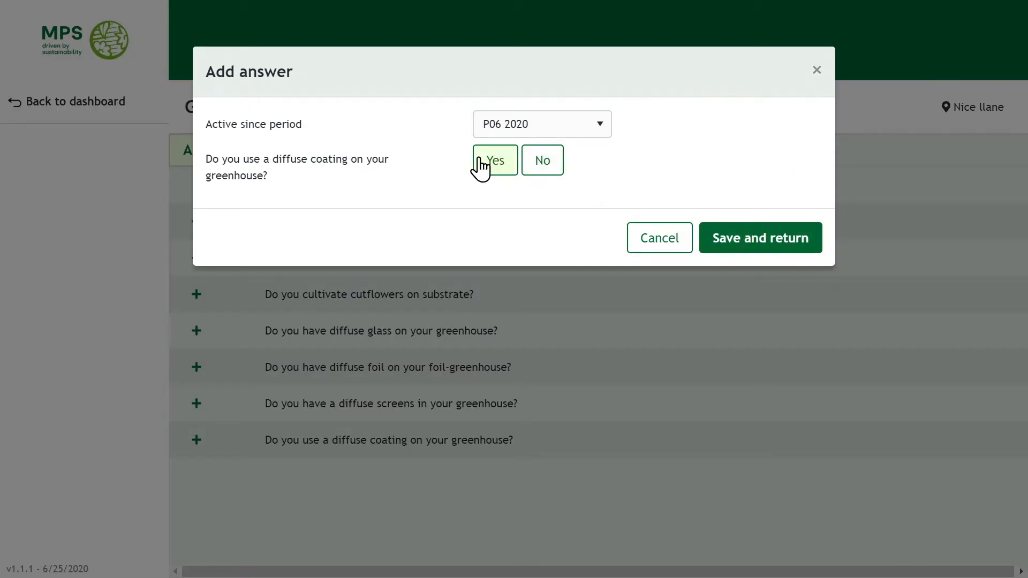
pyautogui.click(479, 165)
pyautogui.click(750, 296)
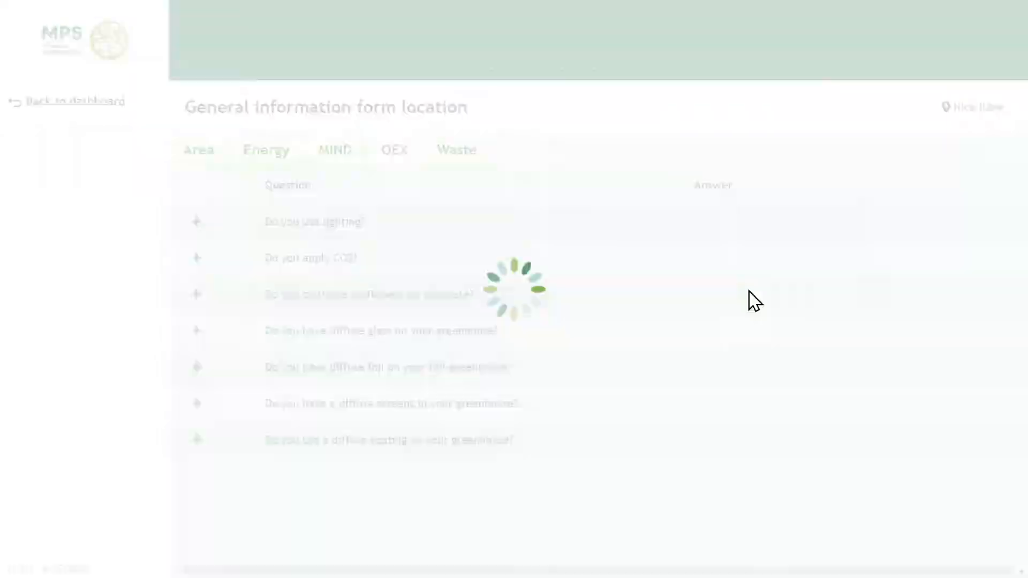
# For P06 2020, answer Yes to the organic, paper and plastic waste questions.
pyautogui.click(460, 159)
pyautogui.click(197, 222)
pyautogui.click(543, 132)
pyautogui.scroll(2, 664, 203)
pyautogui.click(584, 227)
pyautogui.click(558, 161)
pyautogui.click(536, 228)
pyautogui.click(778, 237)
pyautogui.click(600, 160)
pyautogui.click(535, 227)
pyautogui.click(767, 238)
pyautogui.click(572, 164)
pyautogui.click(500, 289)
pyautogui.click(764, 236)
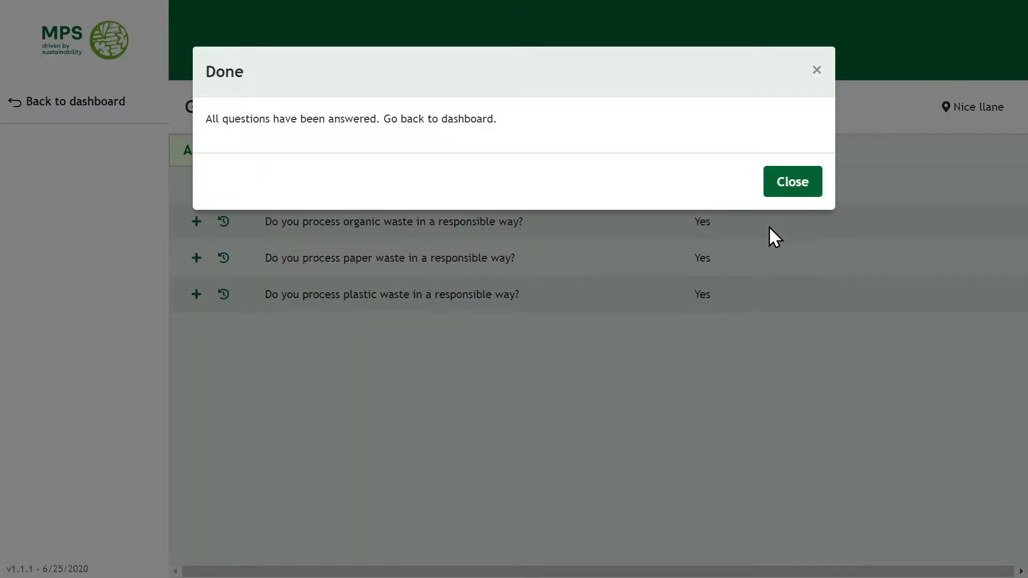
# Dismiss the all-answered message and go to Cultivation plan > Cultivations for the site.
pyautogui.click(796, 187)
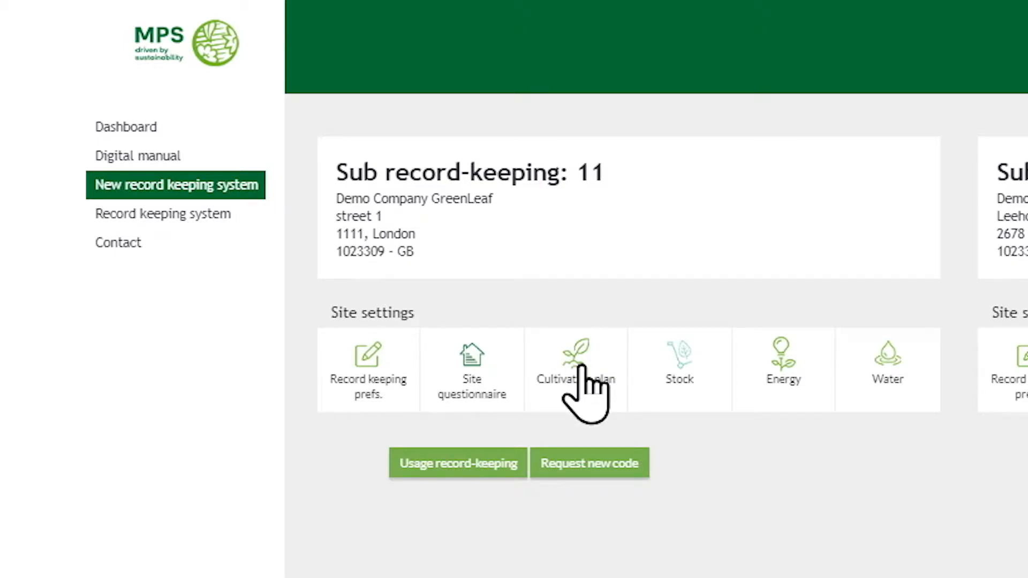
pyautogui.click(582, 367)
pyautogui.click(60, 393)
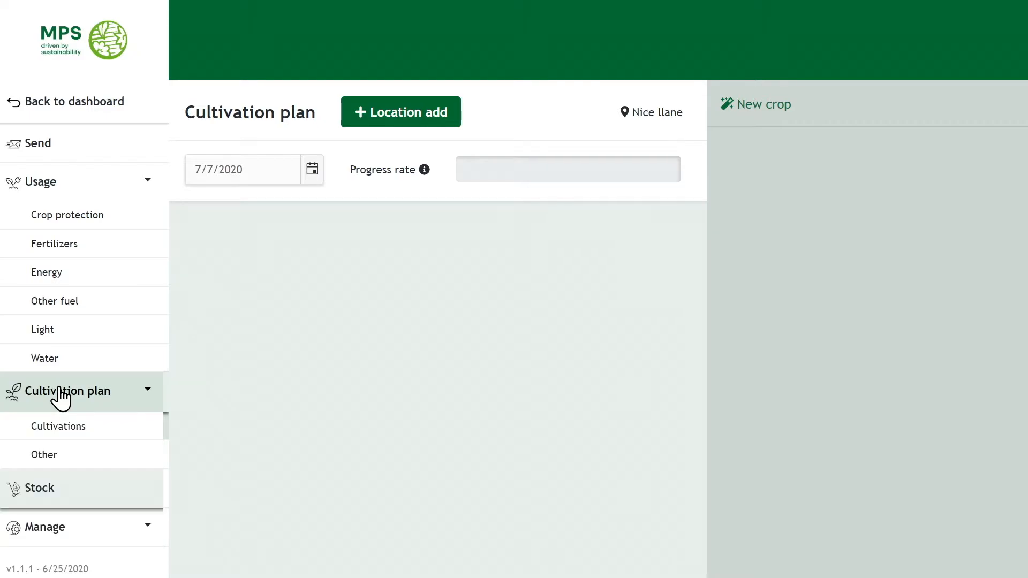
pyautogui.click(137, 441)
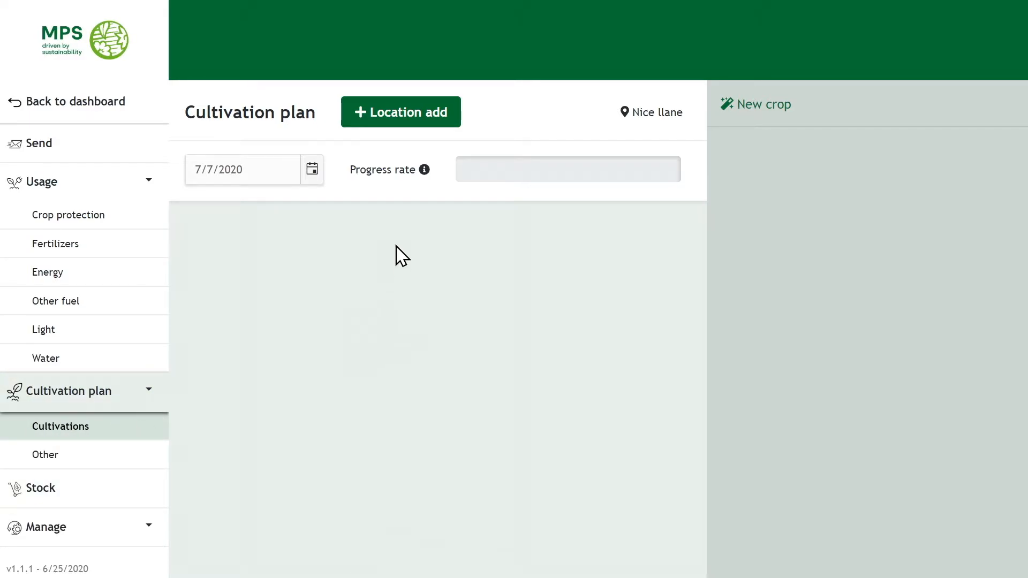
# Add indoor location New Lane 1 with 5,000 m2, starting 18 May 2020.
pyautogui.click(407, 122)
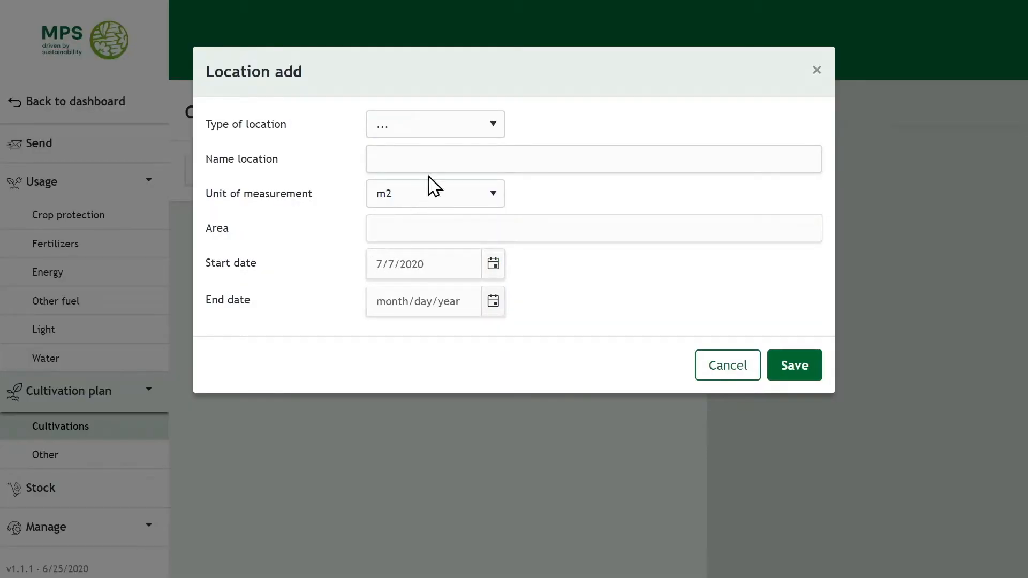
pyautogui.click(439, 129)
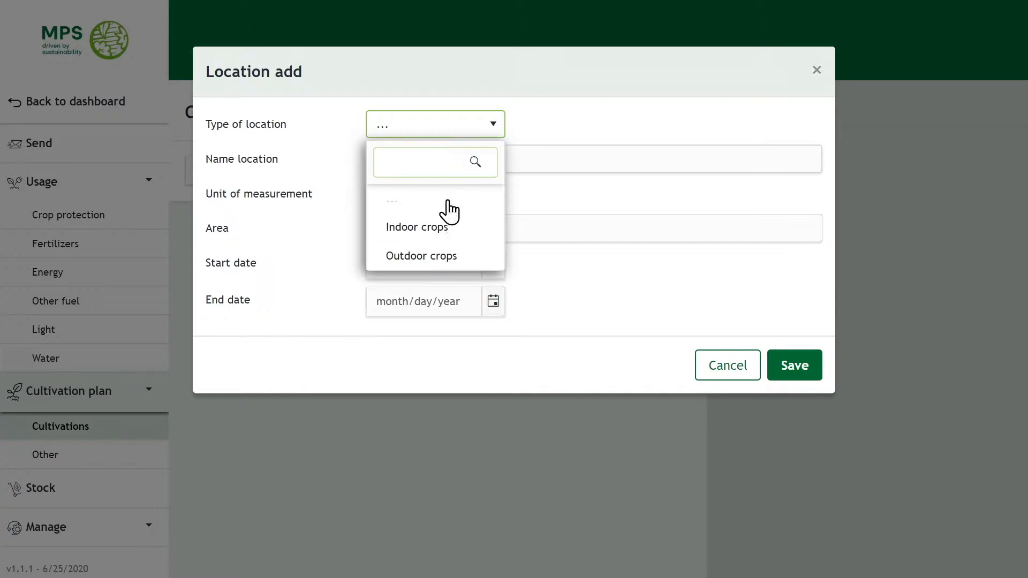
pyautogui.click(440, 229)
pyautogui.click(440, 164)
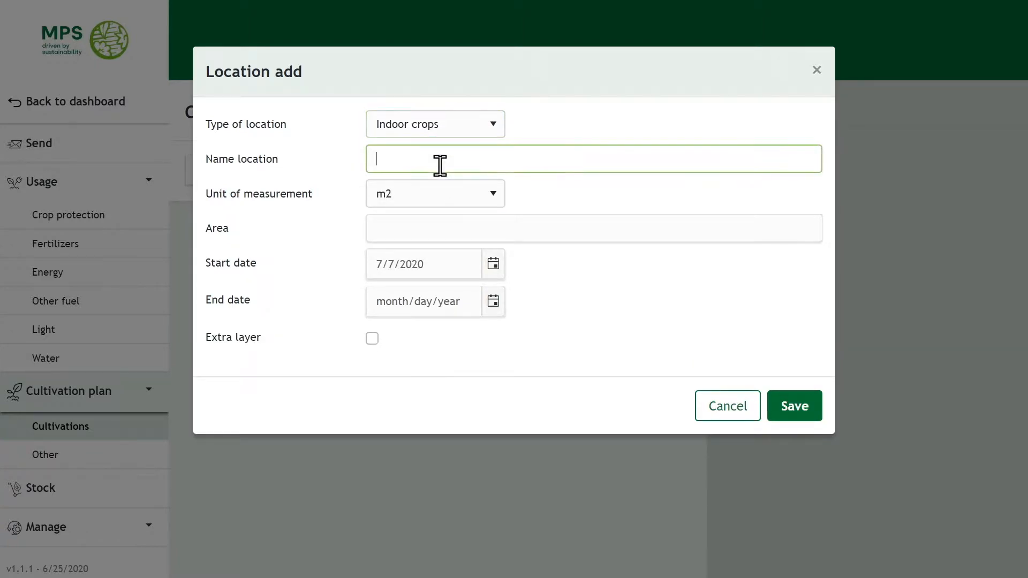
pyautogui.write('N')
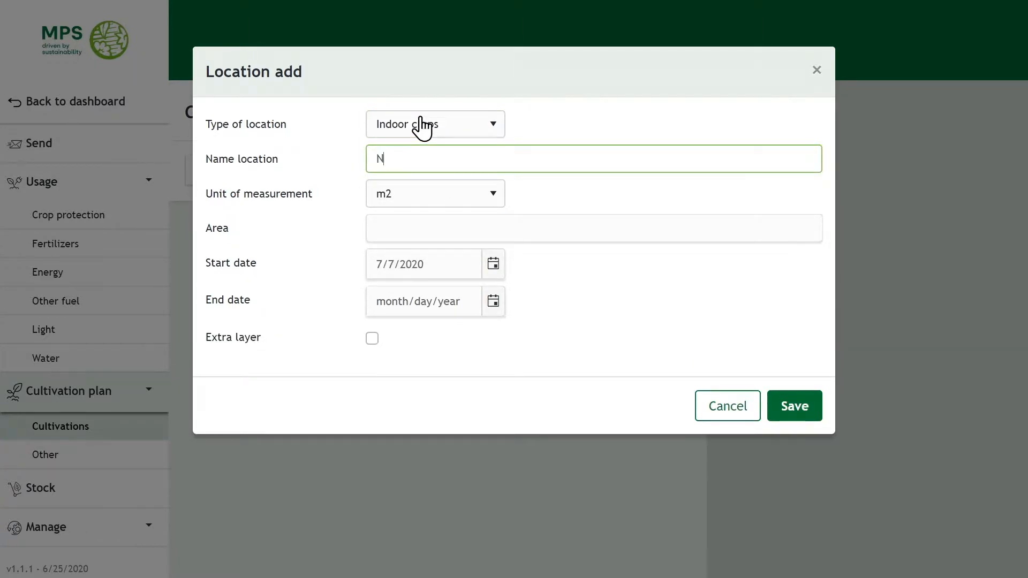
pyautogui.write('ew Lane 1')
pyautogui.click(461, 223)
pyautogui.write('5,000')
pyautogui.click(493, 264)
pyautogui.click(382, 297)
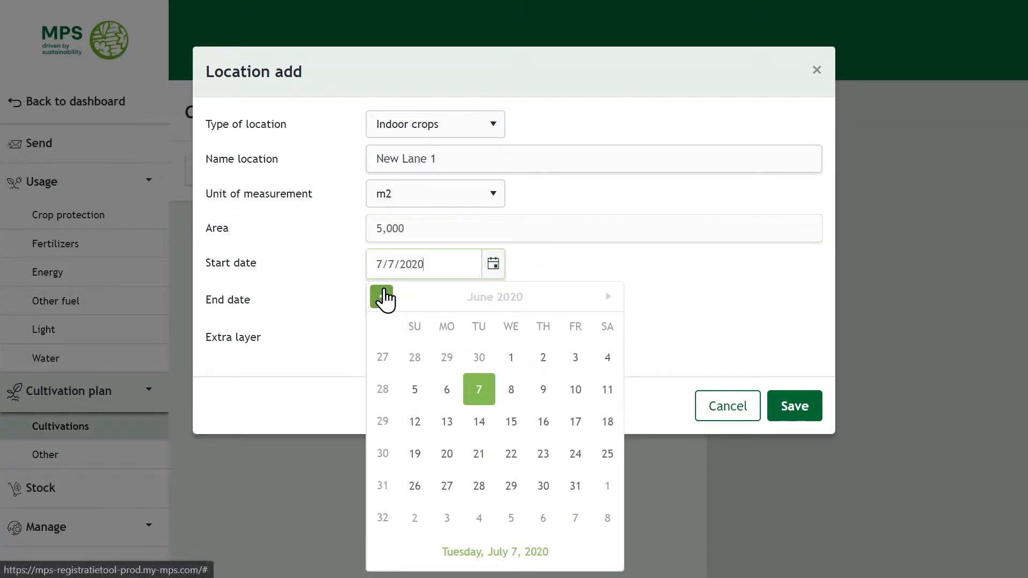
pyautogui.click(382, 296)
pyautogui.click(447, 454)
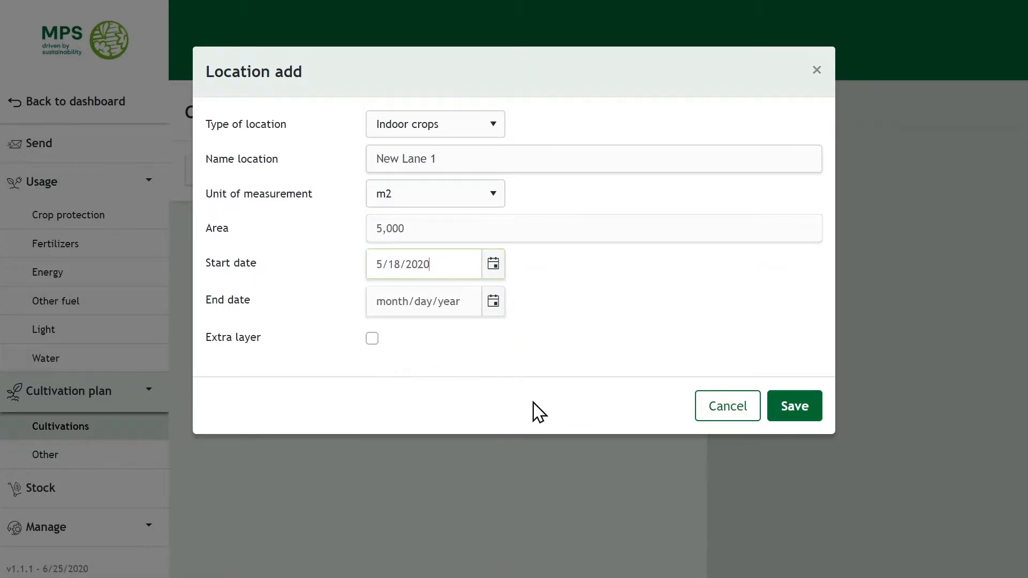
pyautogui.click(808, 413)
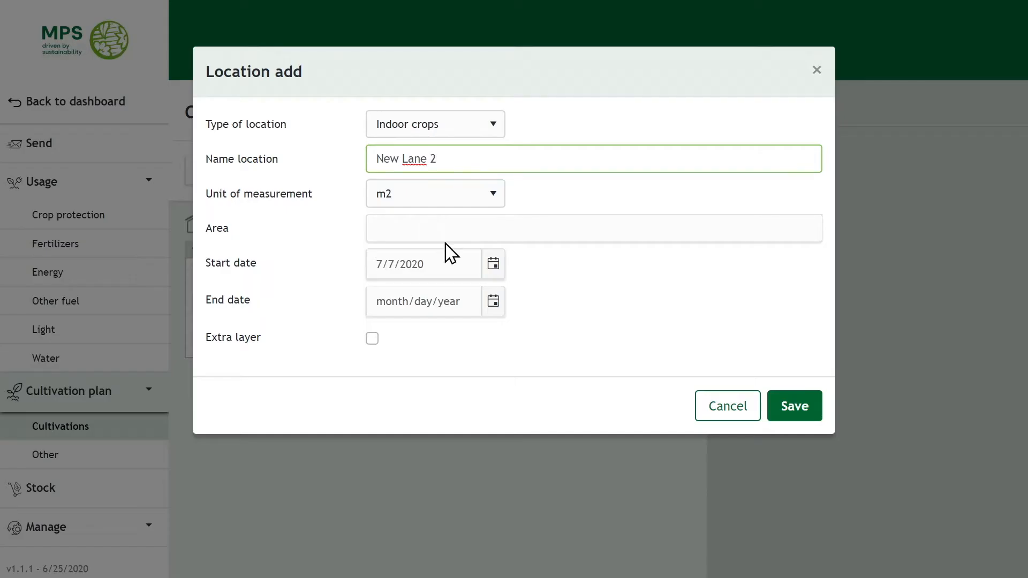
# Save New Lane 2 with a 2500 m2 area and start date 18 May 2020.
pyautogui.click(450, 227)
pyautogui.write('2500')
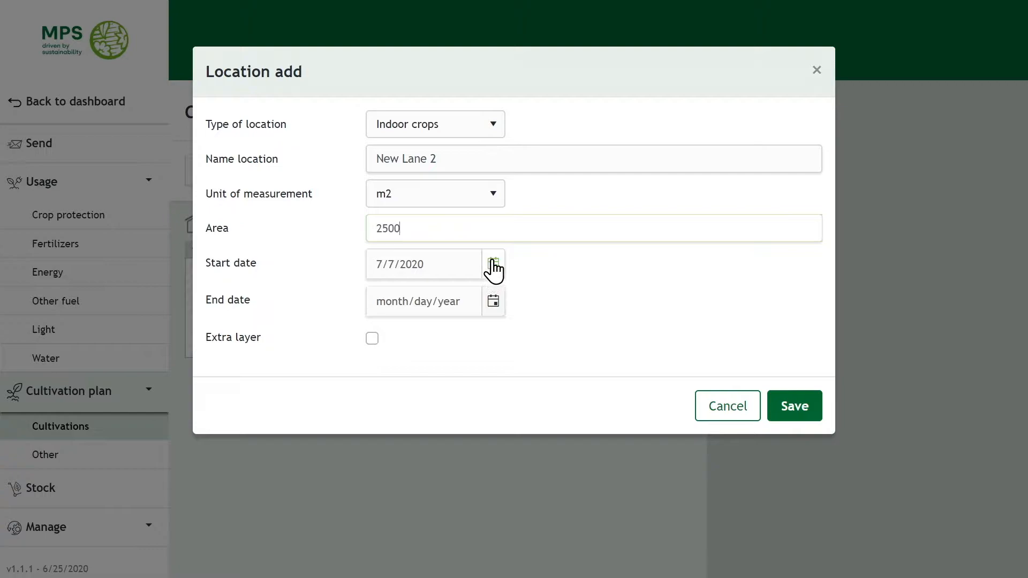
pyautogui.click(494, 264)
pyautogui.click(382, 296)
pyautogui.click(382, 296)
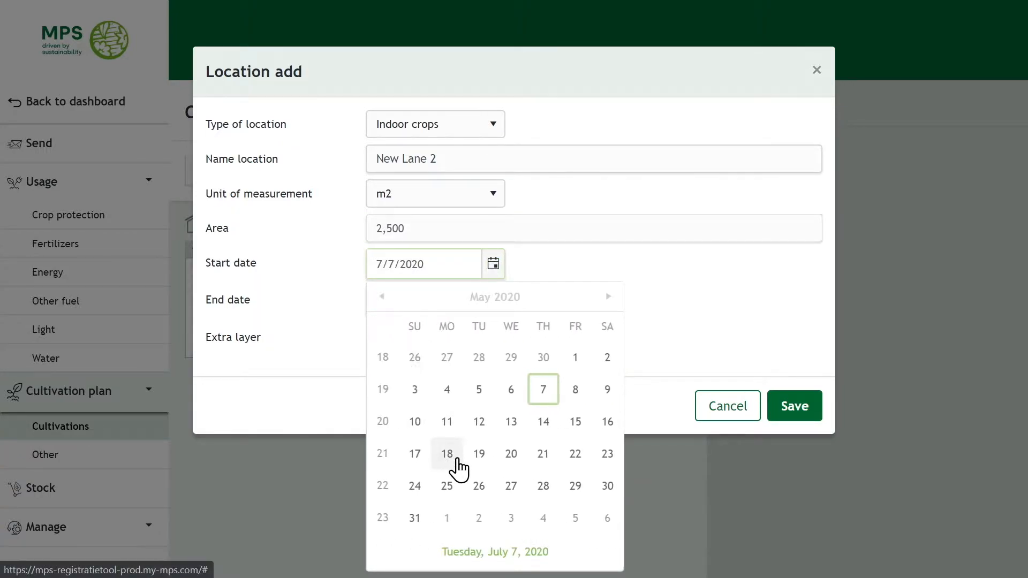
pyautogui.click(448, 454)
pyautogui.click(788, 422)
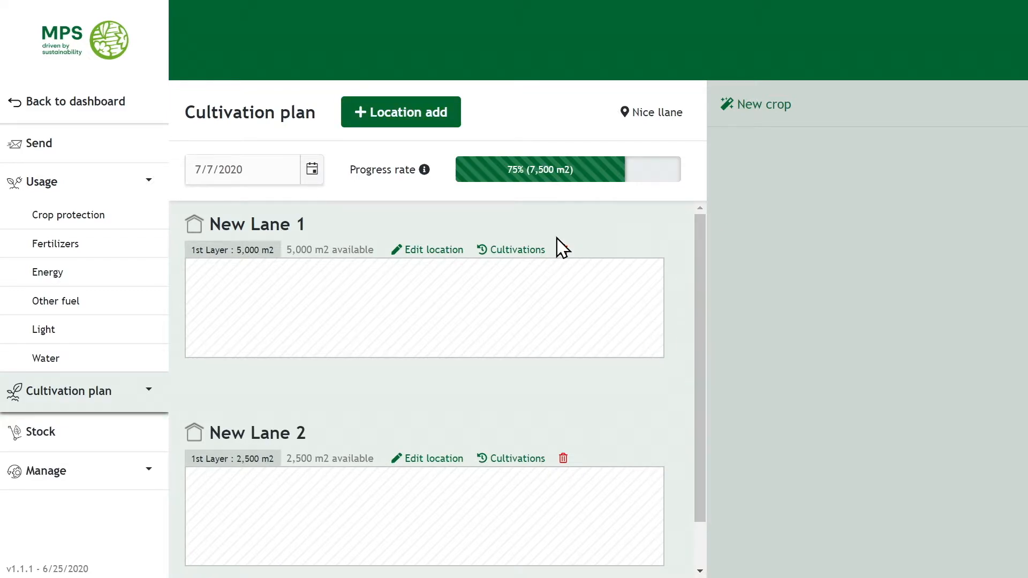
# Add outdoor location New Lane 3 with 2500 m2, starting 18 May 2020.
pyautogui.click(416, 114)
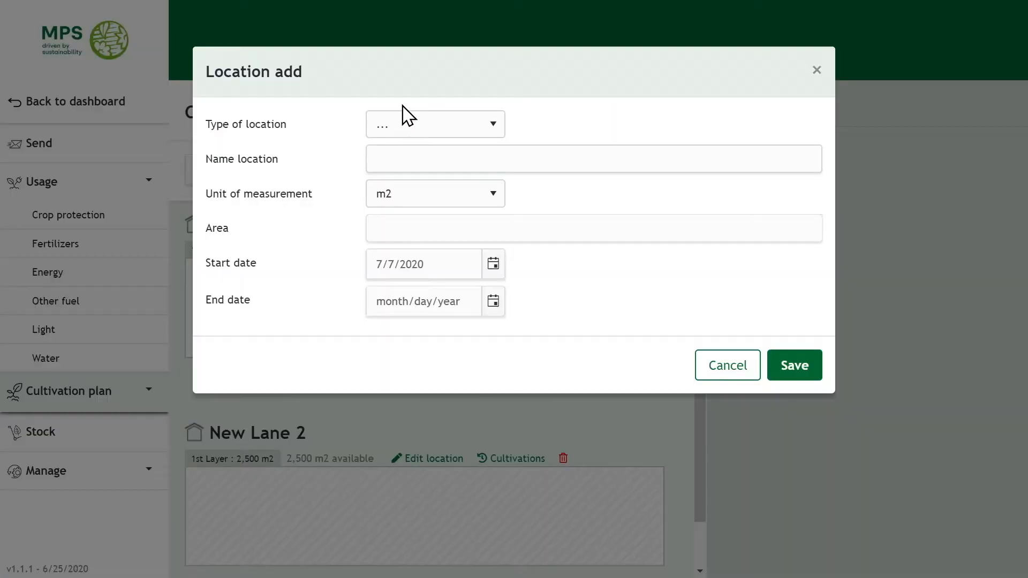
pyautogui.click(426, 130)
pyautogui.click(429, 259)
pyautogui.click(467, 158)
pyautogui.write('New Lane 3')
pyautogui.click(461, 231)
pyautogui.write('2500')
pyautogui.click(492, 265)
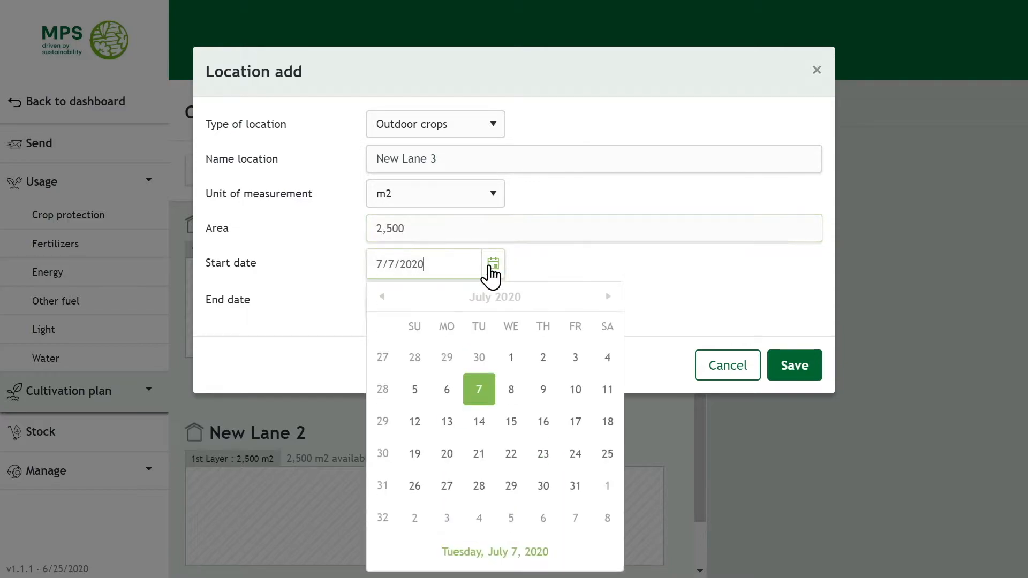
pyautogui.click(381, 297)
pyautogui.click(381, 297)
pyautogui.click(447, 454)
pyautogui.click(794, 369)
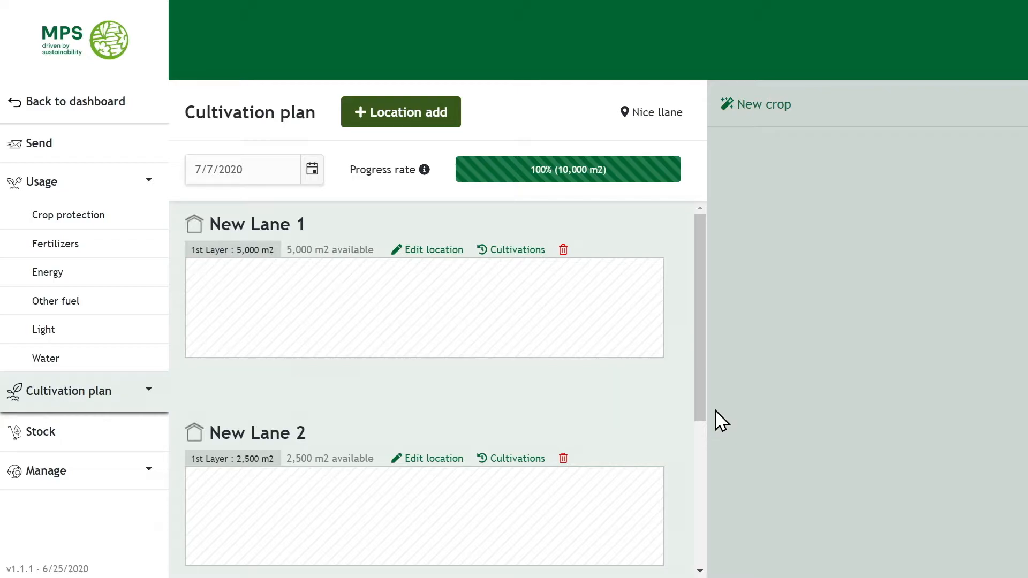
# Add Rosa as a crop in category Cut flowers, grown in open ground.
pyautogui.click(751, 102)
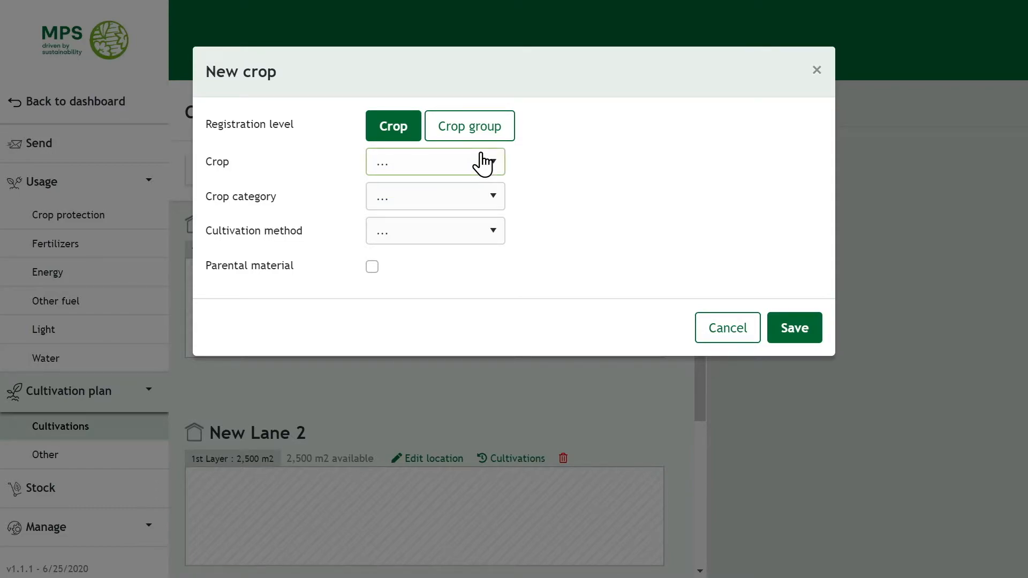
pyautogui.click(482, 160)
pyautogui.write('rosa')
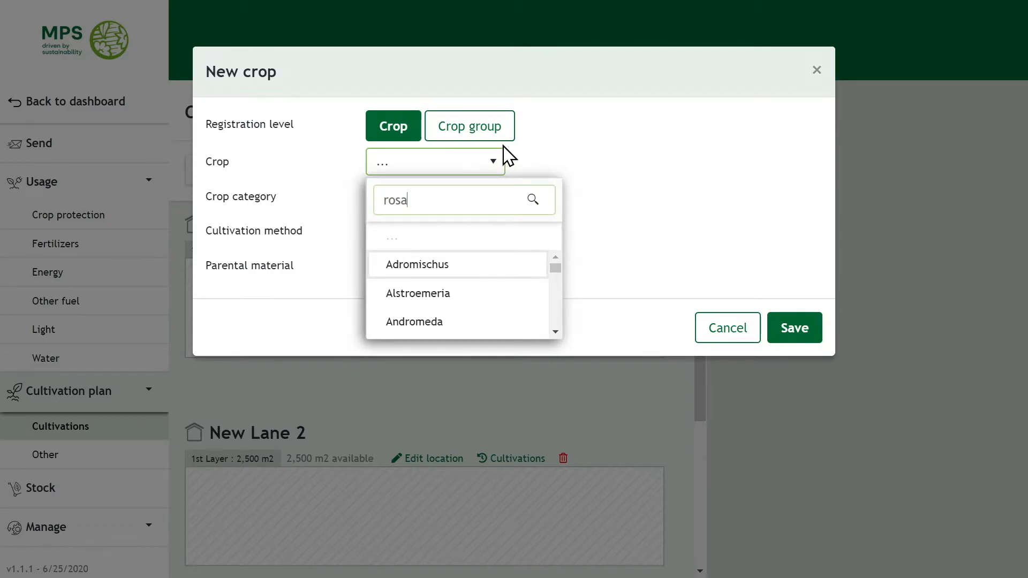
pyautogui.click(444, 298)
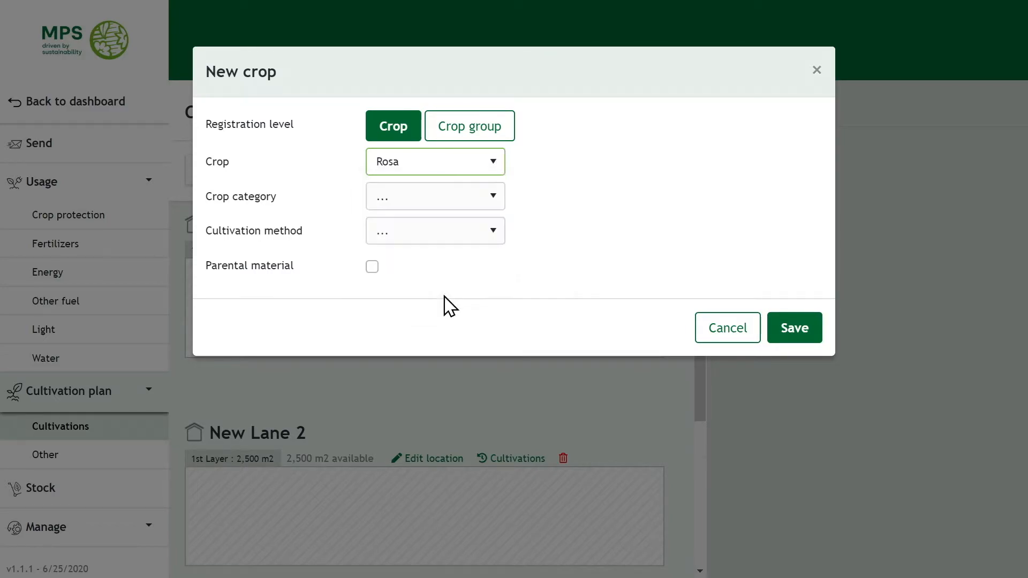
pyautogui.click(438, 199)
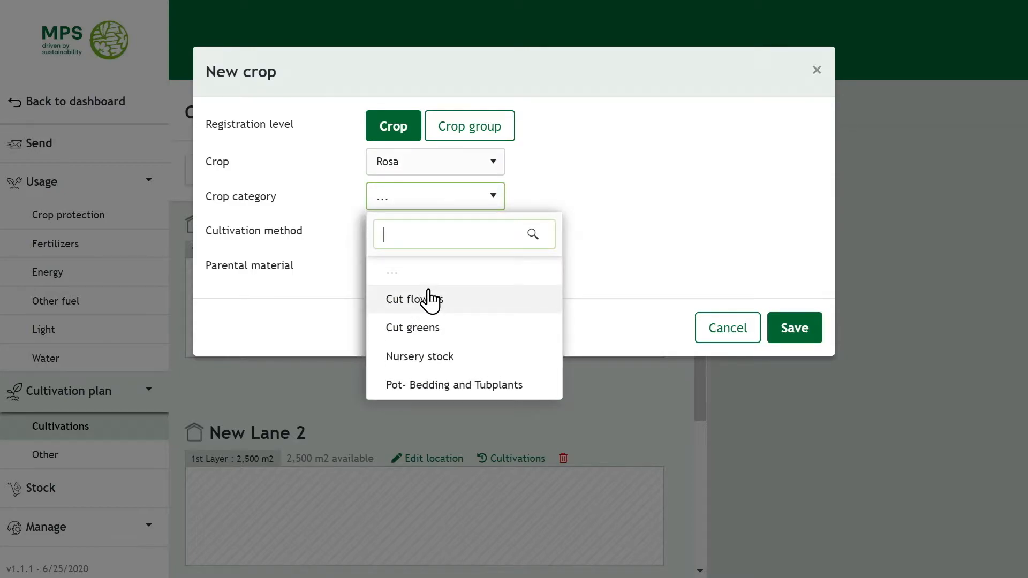
pyautogui.click(432, 298)
pyautogui.click(442, 246)
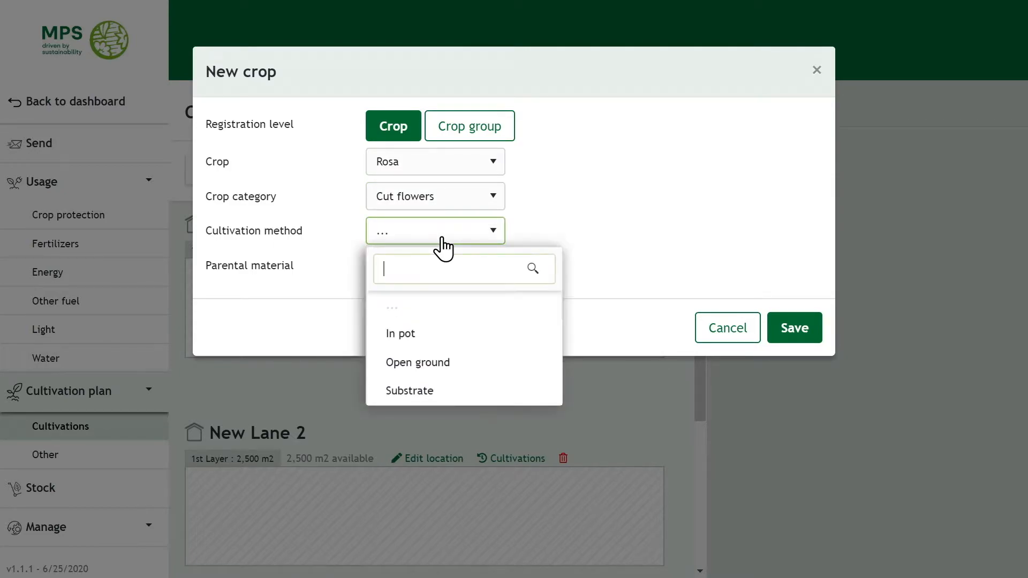
pyautogui.click(438, 363)
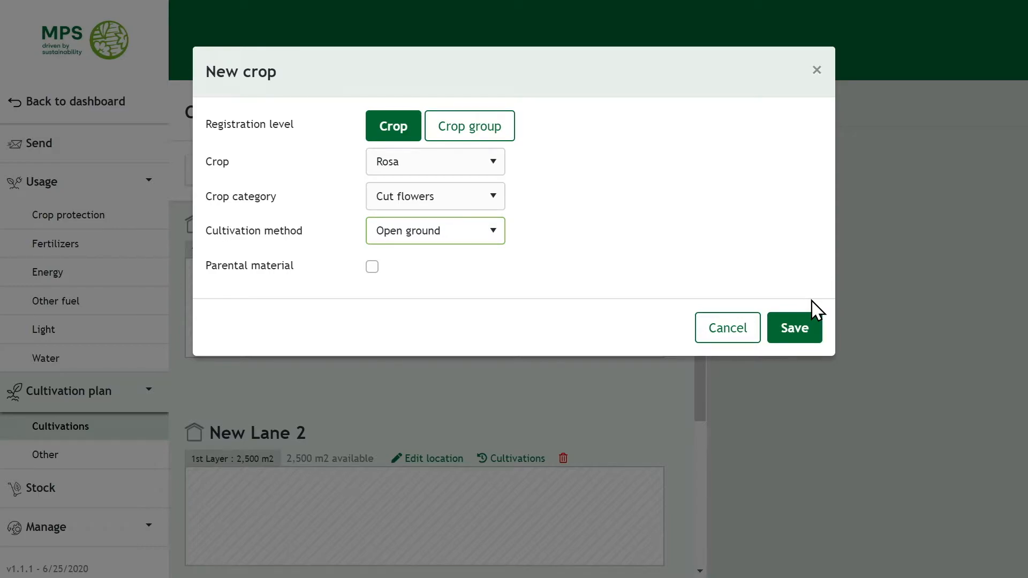
pyautogui.click(792, 337)
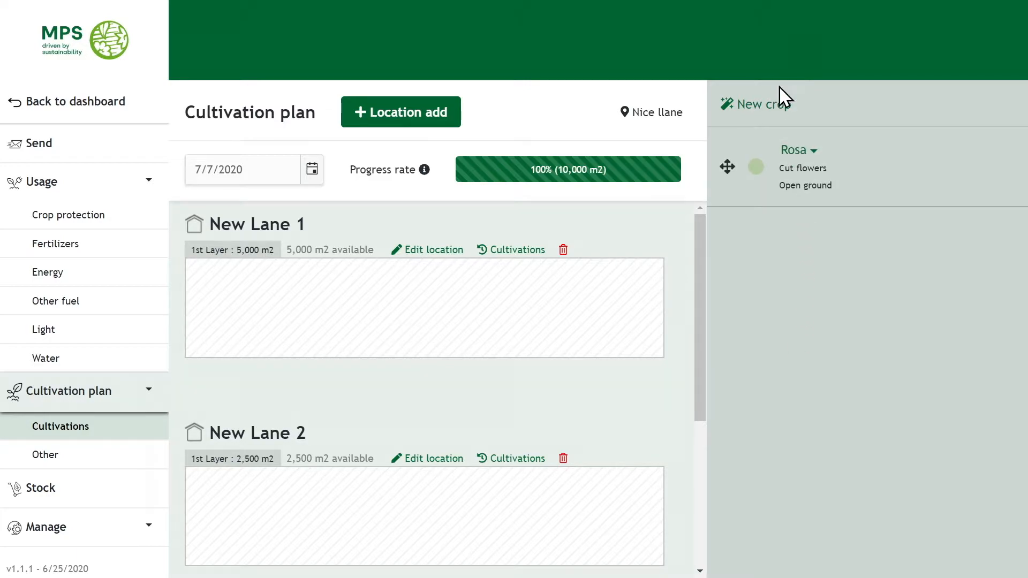
# Add an Uncultivated crop with category Uncultivated and cultivation method Open ground.
pyautogui.click(784, 111)
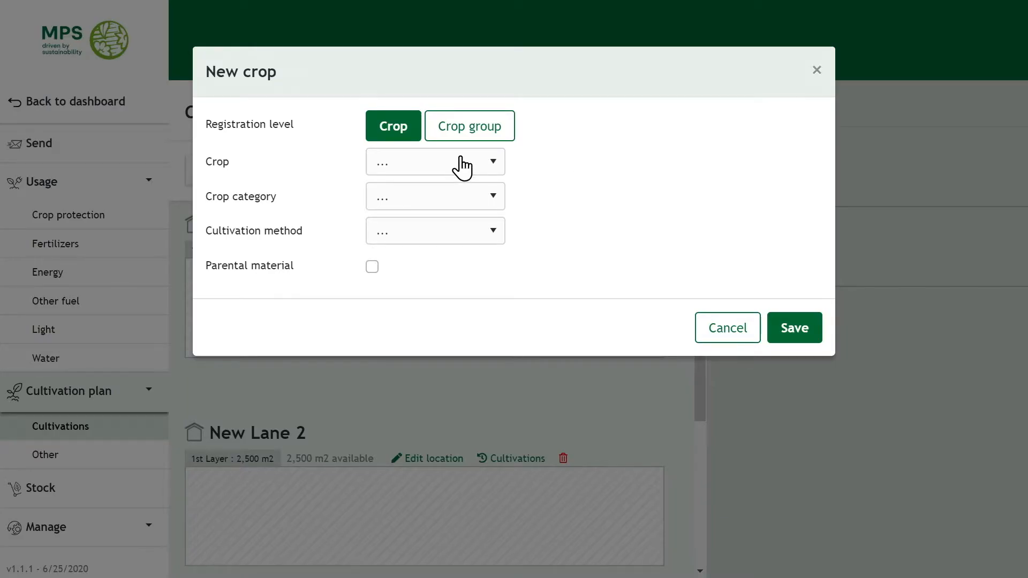
pyautogui.click(461, 165)
pyautogui.write('uncult')
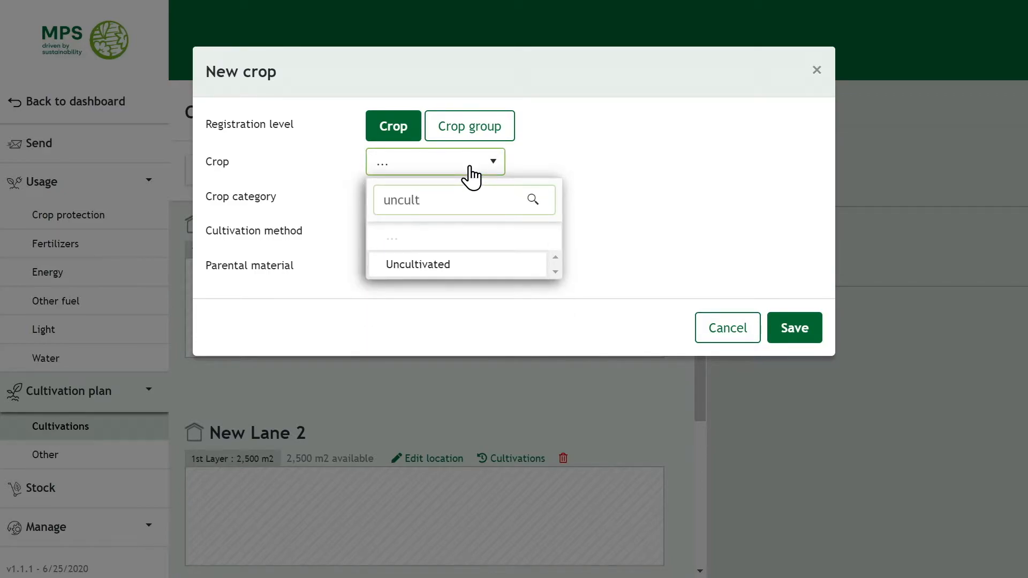
pyautogui.click(440, 270)
pyautogui.click(442, 204)
pyautogui.click(429, 306)
pyautogui.click(466, 236)
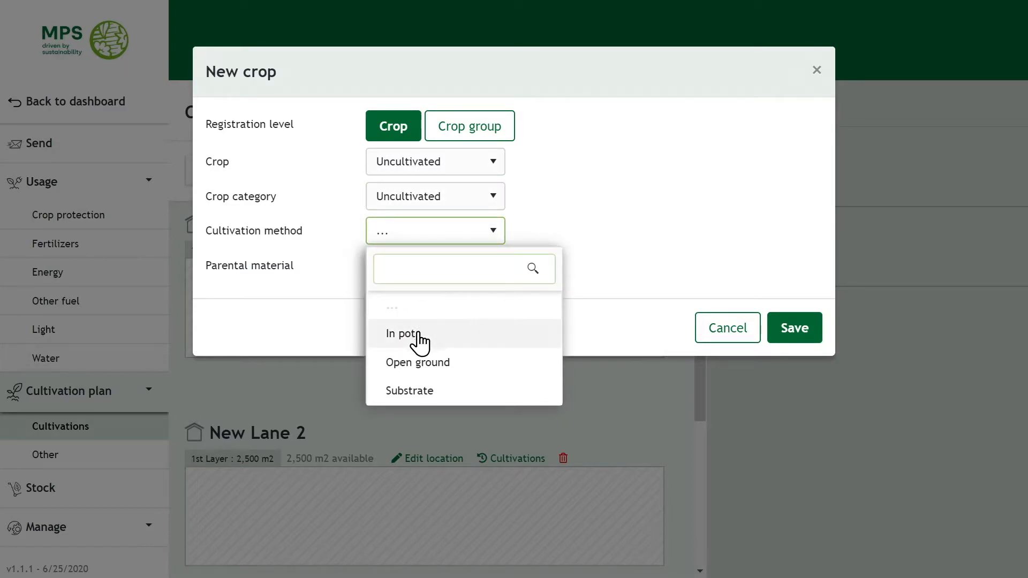
pyautogui.click(421, 364)
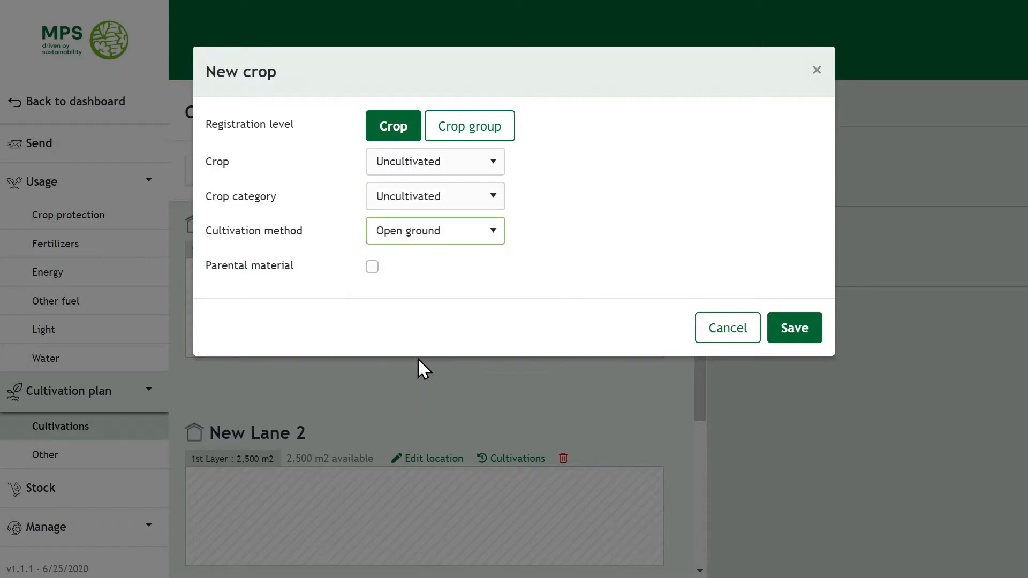
pyautogui.click(803, 328)
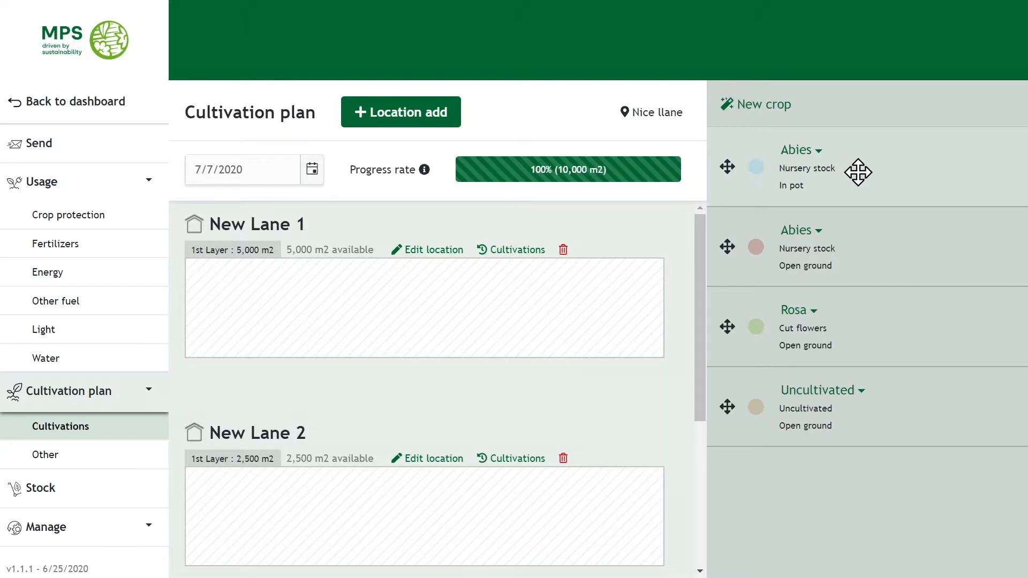
# Place the in-pot Abies in New Lane 1 as 'Abies indoor' starting 5/18/2020.
pyautogui.moveTo(859, 168); pyautogui.dragTo(479, 311)
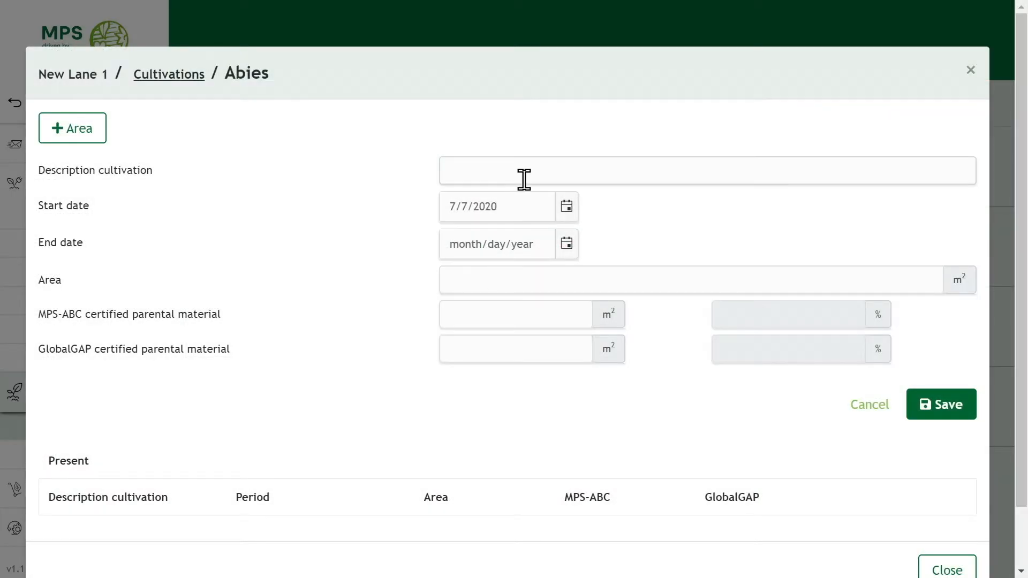
pyautogui.click(502, 168)
pyautogui.write('Abie')
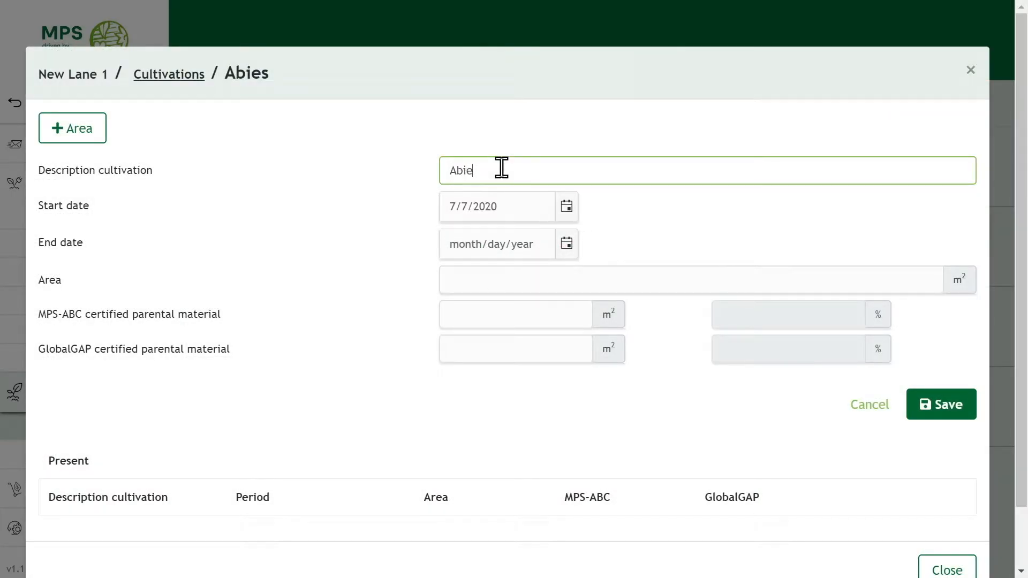
pyautogui.write('s indoor')
pyautogui.click(567, 207)
pyautogui.click(455, 239)
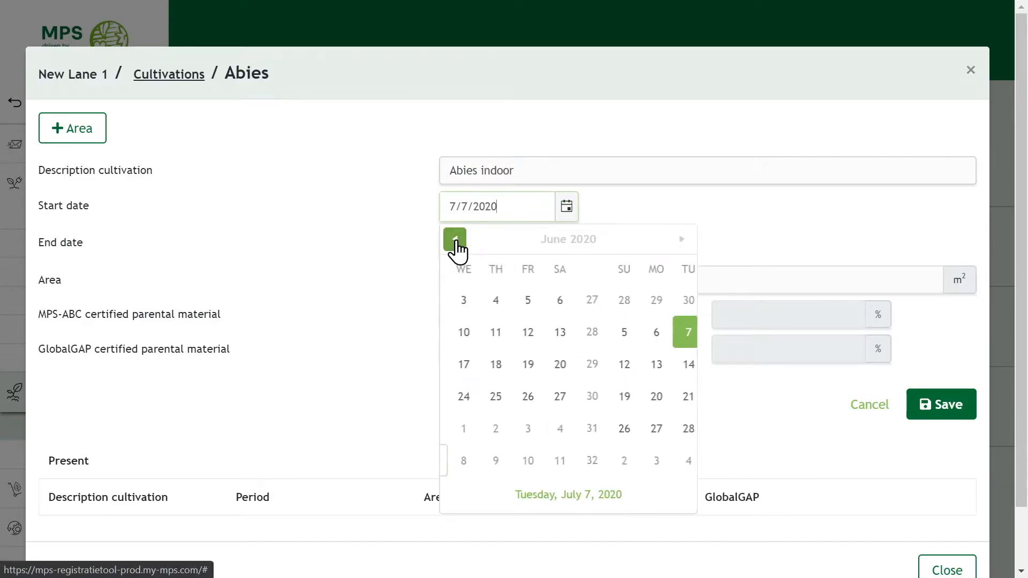
pyautogui.click(456, 240)
pyautogui.click(516, 399)
# Enter a 2,500 m2 area, all MPS-ABC certified, and save the cultivation.
pyautogui.click(505, 279)
pyautogui.write('250')
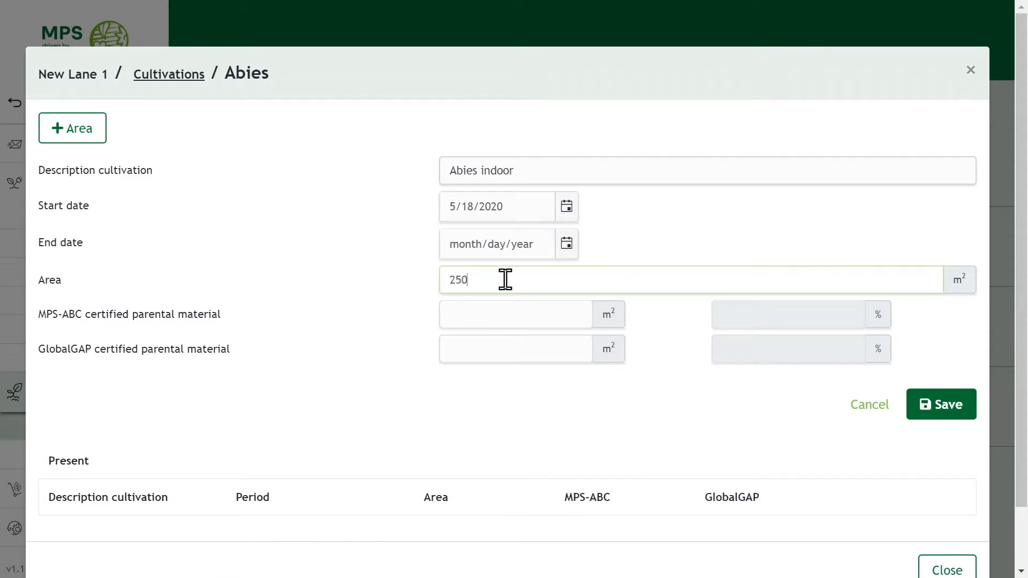
pyautogui.click(490, 318)
pyautogui.write('2500')
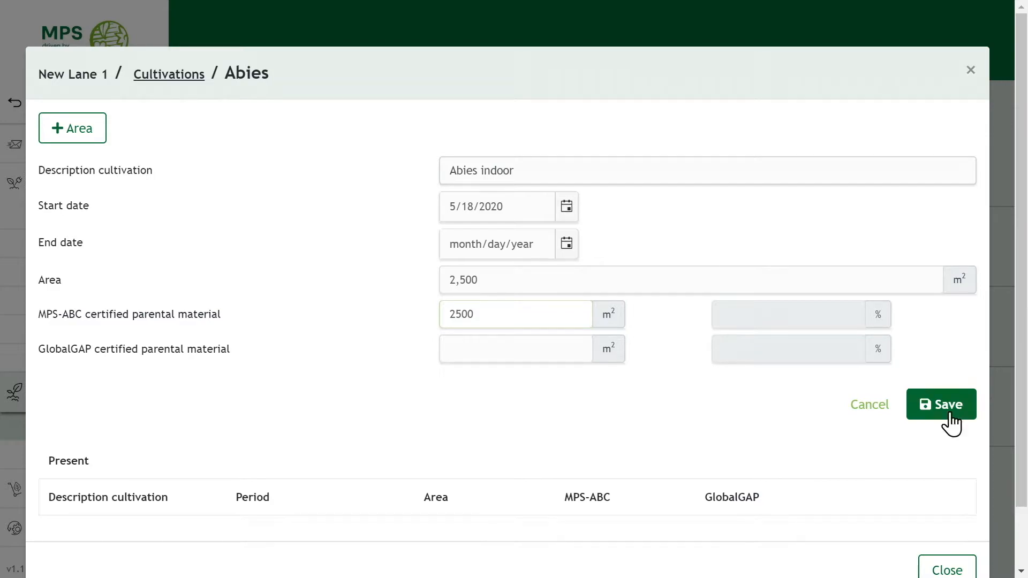
pyautogui.click(953, 414)
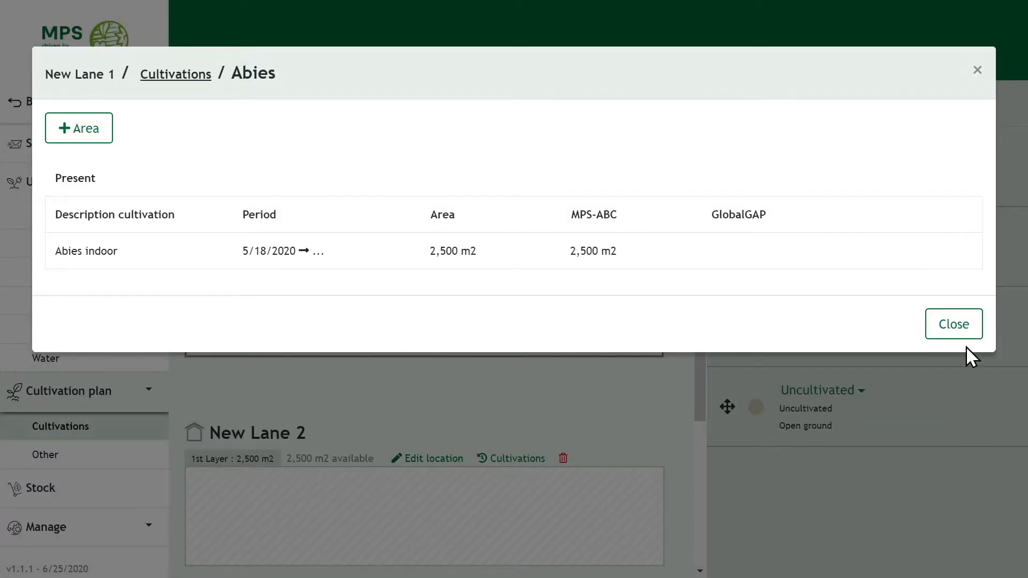
pyautogui.click(954, 324)
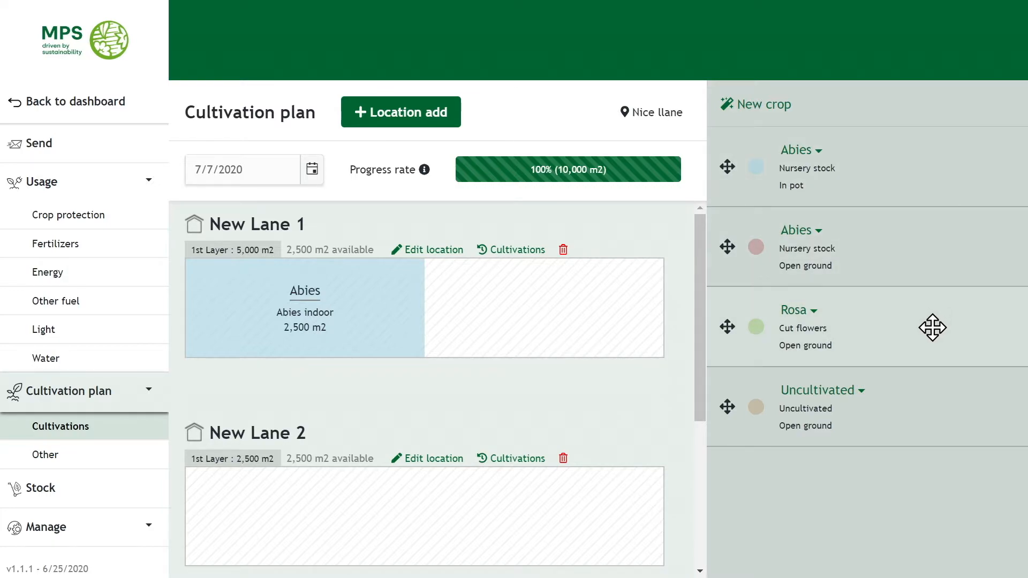
# Put Rosa into a lane and Uncultivated into New Lane 3, describing it 'Uncultivated'.
pyautogui.moveTo(934, 326); pyautogui.dragTo(850, 327)
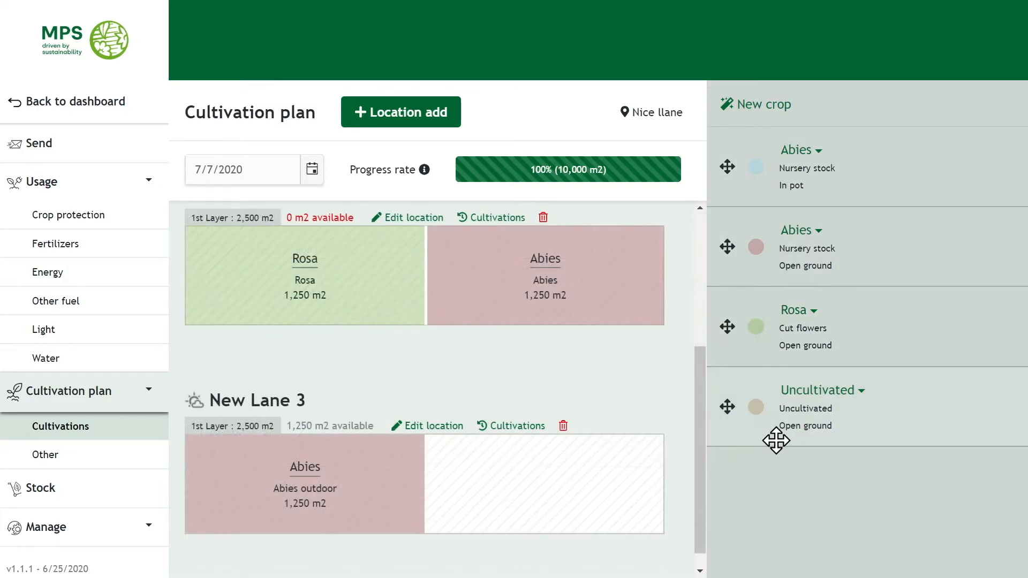
pyautogui.moveTo(925, 401); pyautogui.dragTo(659, 478)
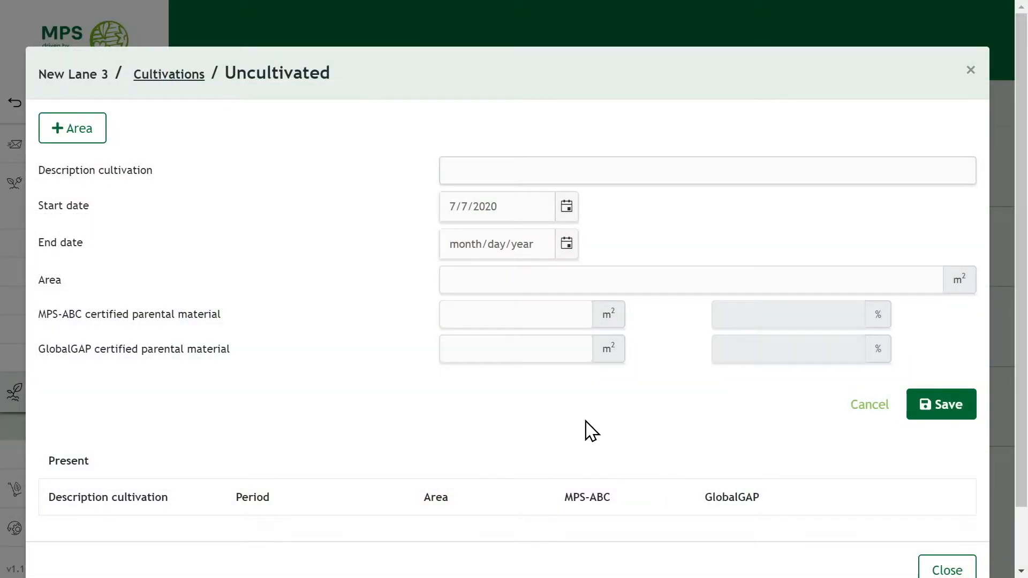
pyautogui.click(532, 164)
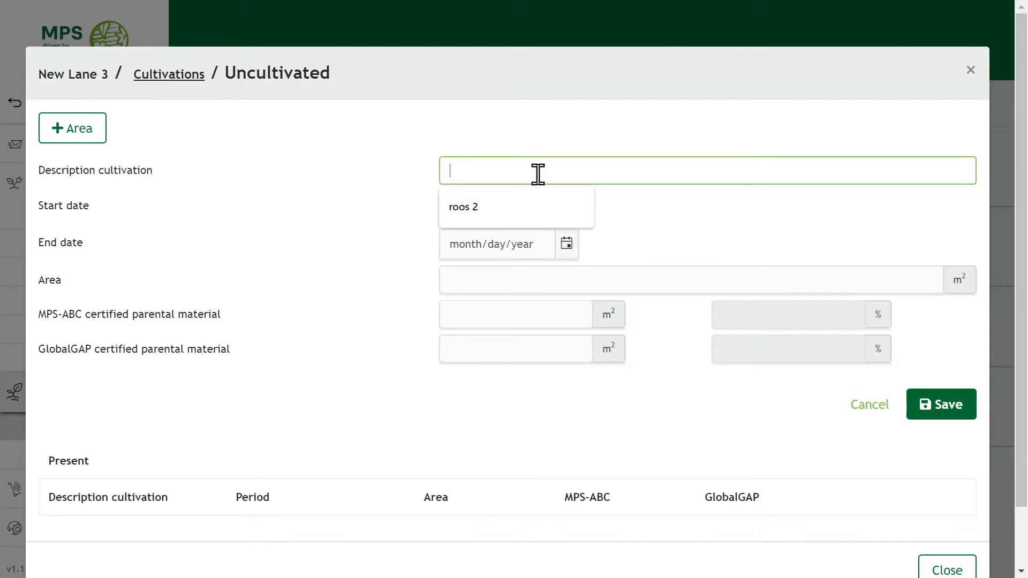
pyautogui.write('Uncultivated')
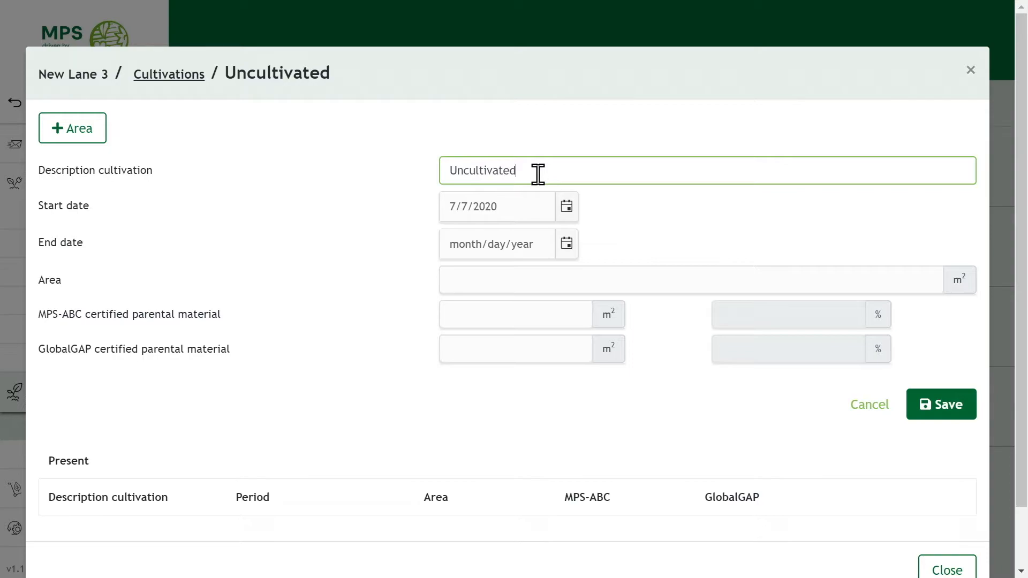
pyautogui.press('Return')
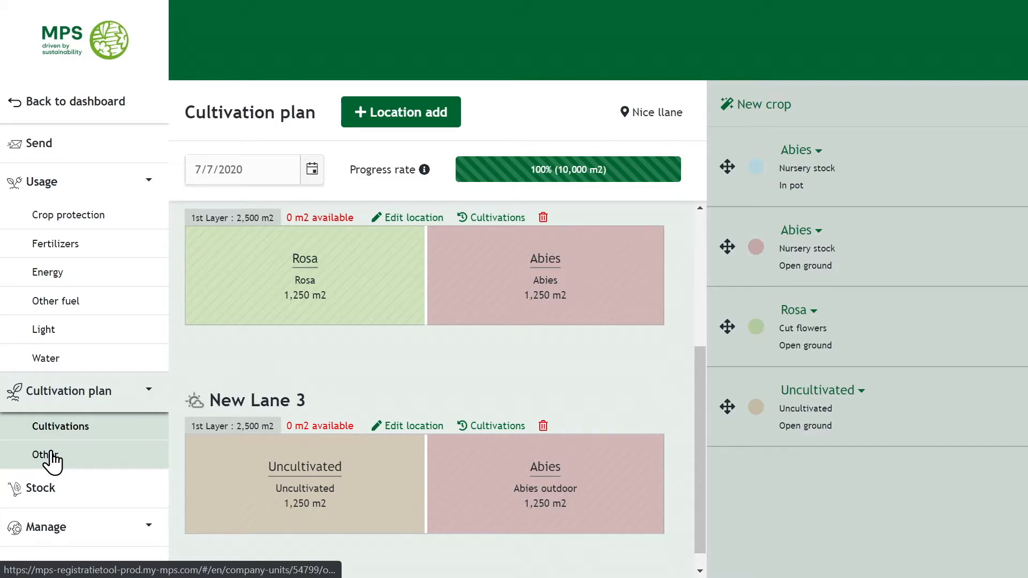
# Define DEHYDRATE/STORE Planting material (storage room) as an other cultivation.
pyautogui.click(51, 455)
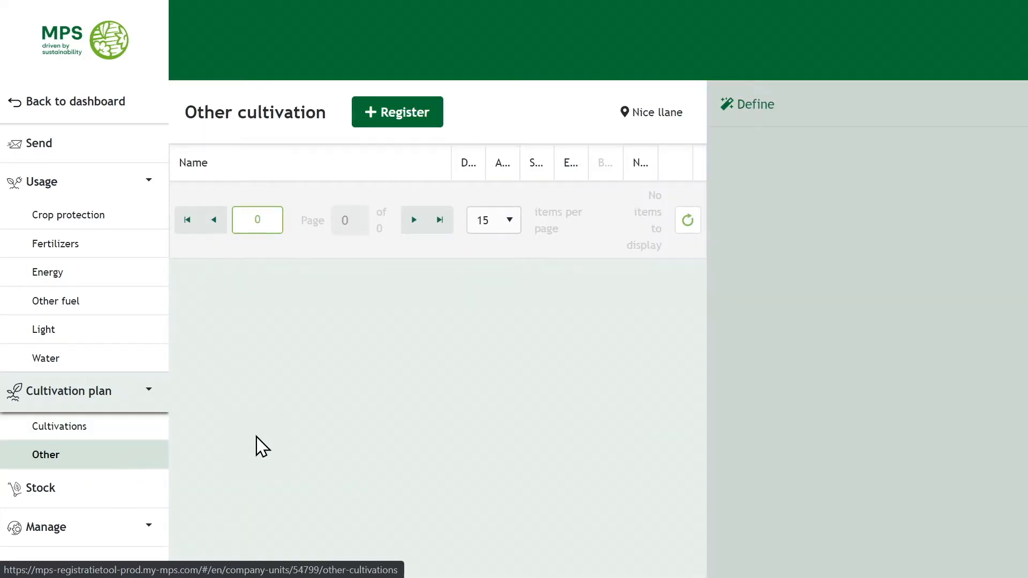
pyautogui.click(749, 107)
pyautogui.click(640, 132)
pyautogui.write('deh')
pyautogui.click(659, 228)
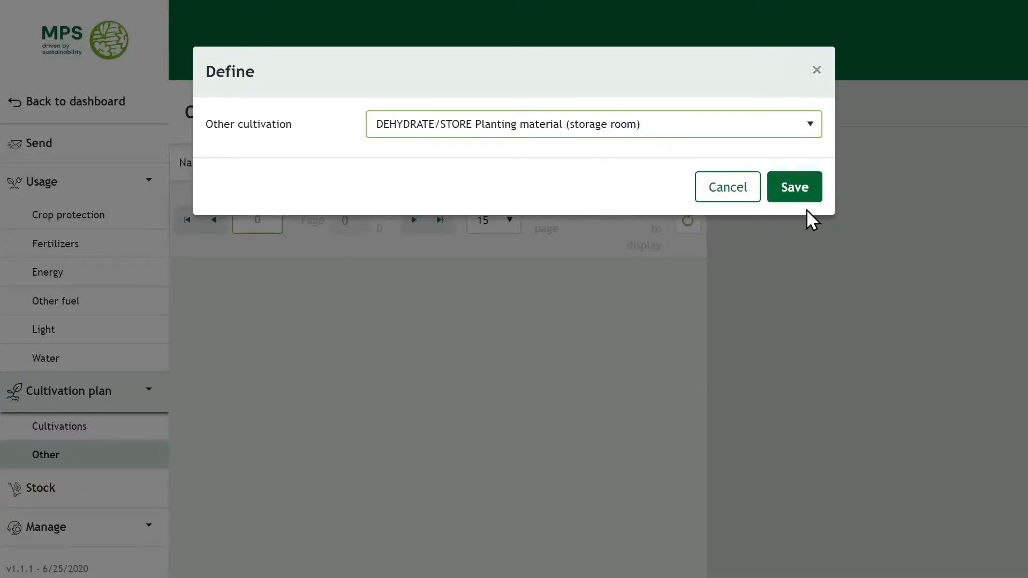
pyautogui.click(797, 188)
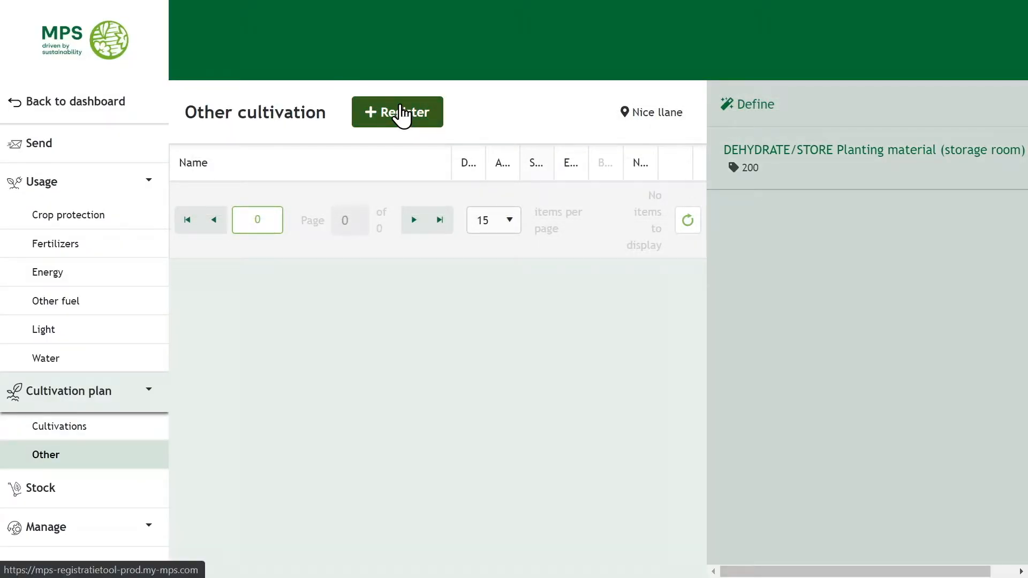
# Begin registering a DEHYDRATE/STORE Planting material cultivation, then go to the Stock overview.
pyautogui.click(401, 111)
pyautogui.click(420, 125)
pyautogui.click(437, 227)
pyautogui.click(446, 148)
pyautogui.write('C')
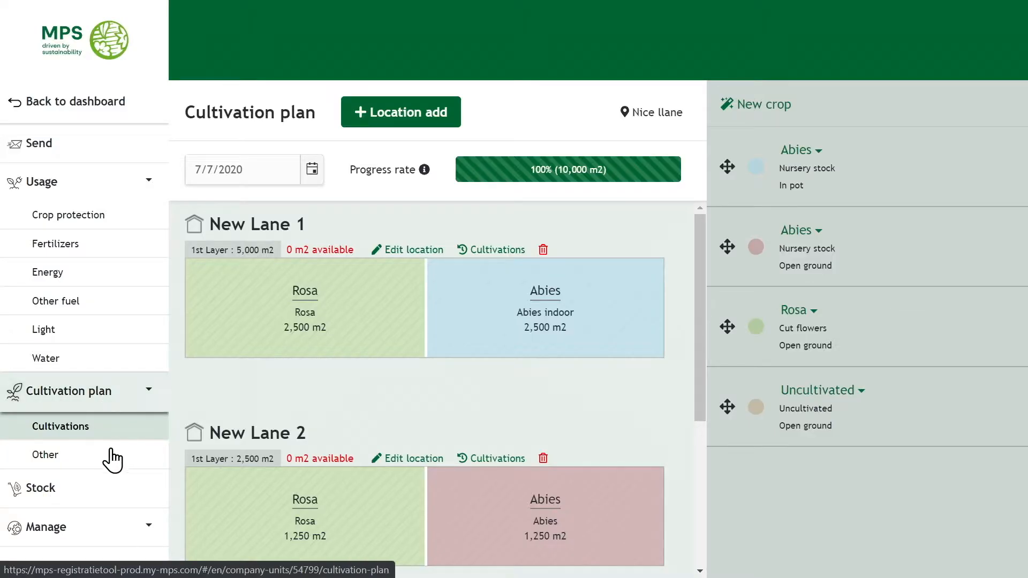
pyautogui.click(84, 502)
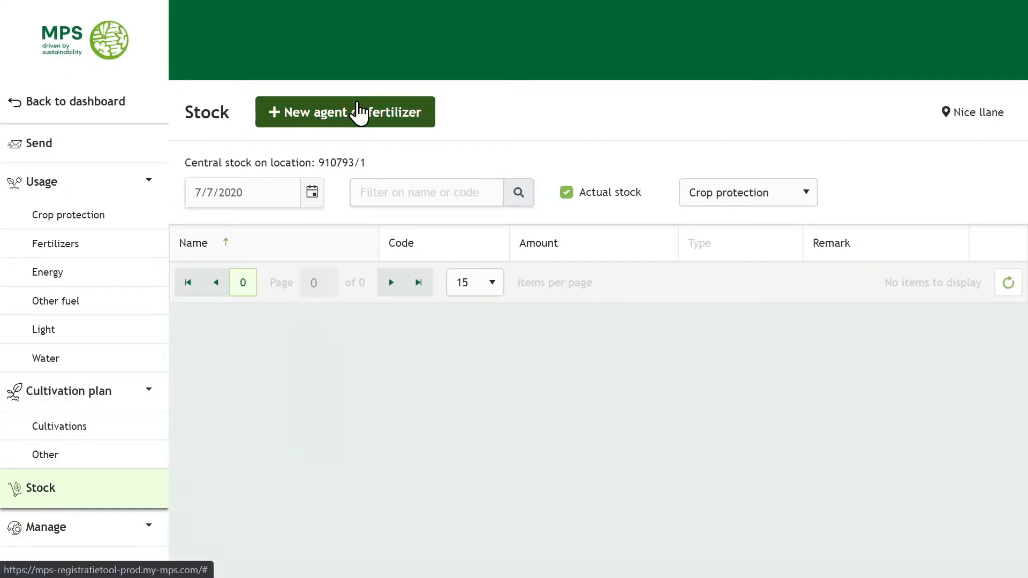
# Add Admire to stock with a 100 gram minimum and 1,000 gram starting stock.
pyautogui.click(355, 110)
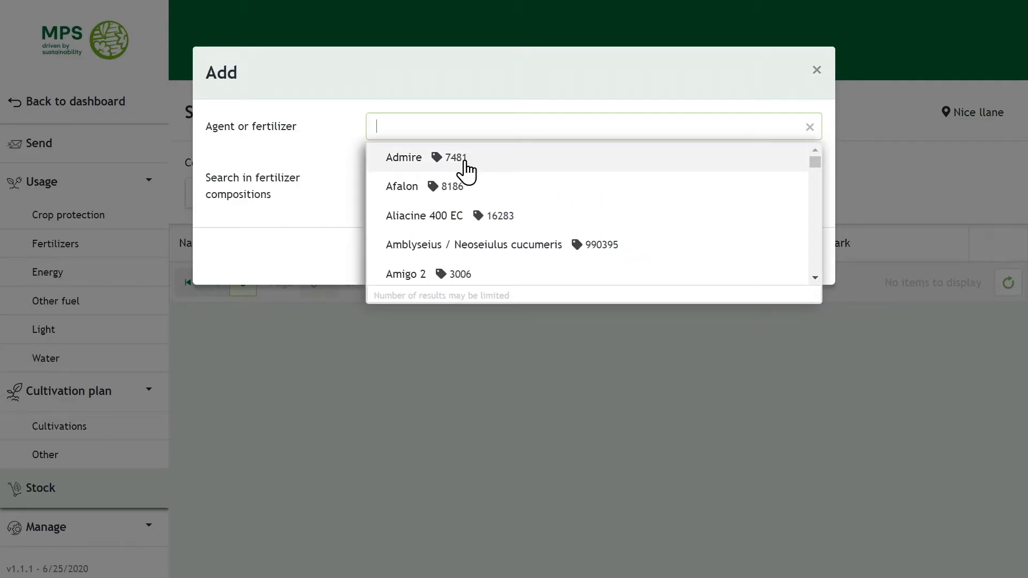
pyautogui.click(466, 170)
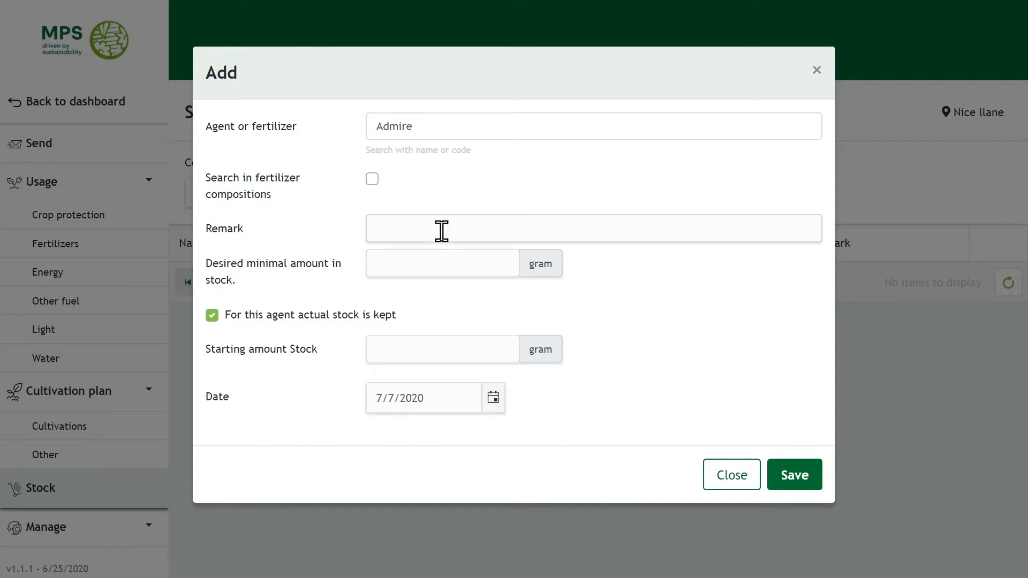
pyautogui.click(446, 259)
pyautogui.write('100')
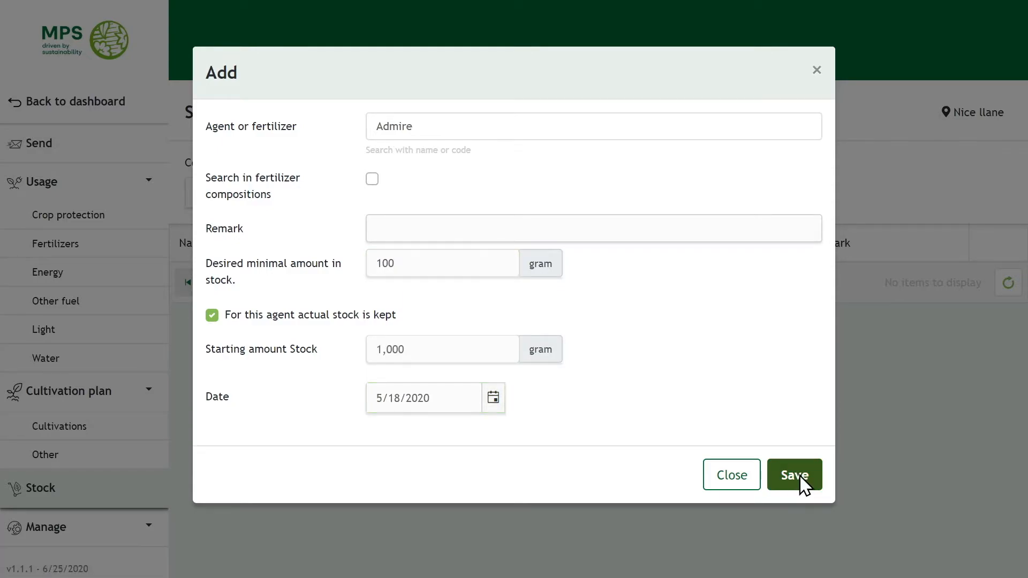
pyautogui.click(794, 475)
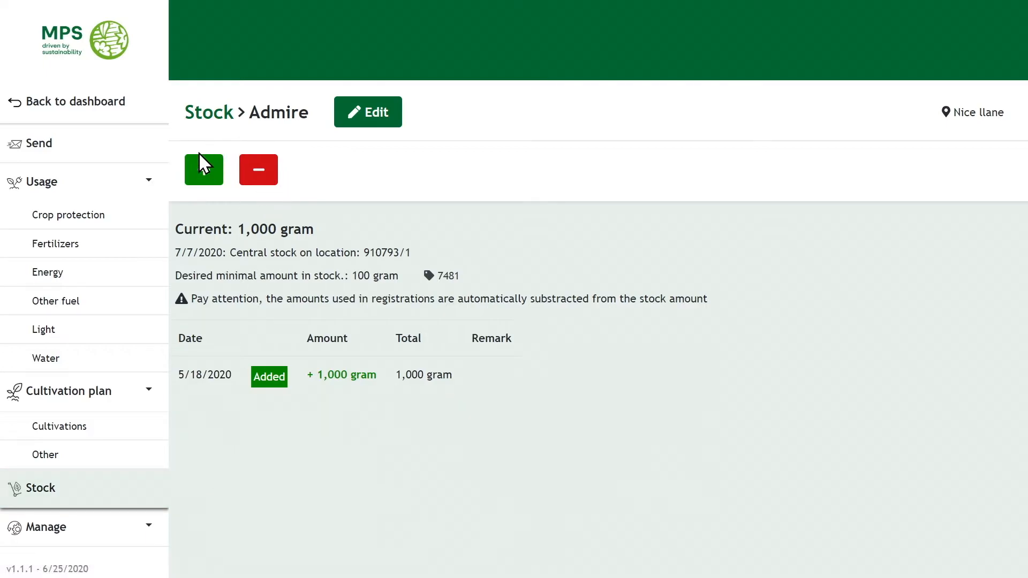
# Record a 1,000 gram Admire purchase dated 6/15/2020 and return to the stock list.
pyautogui.click(200, 170)
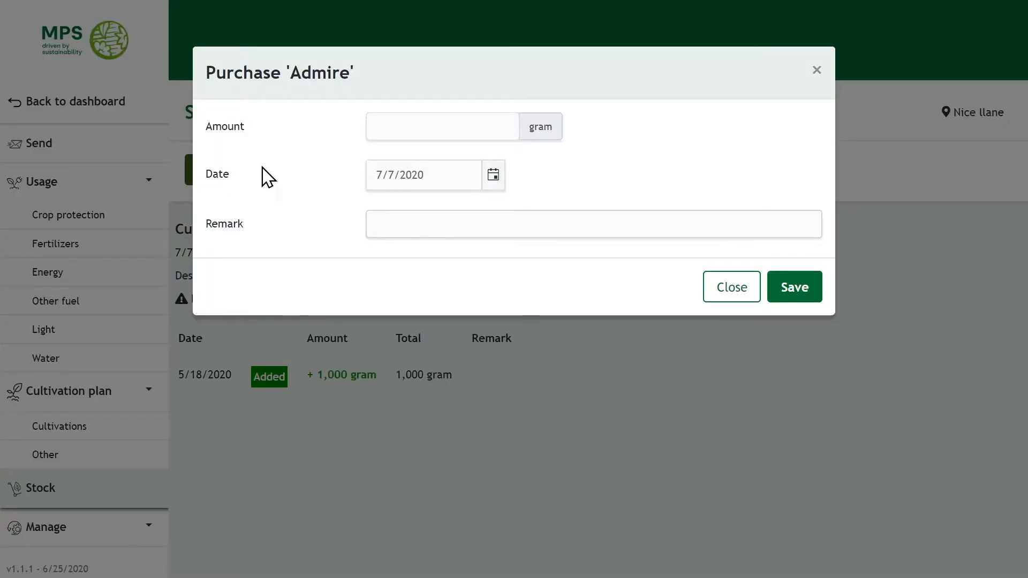
pyautogui.click(482, 126)
pyautogui.write('1,')
pyautogui.write('000')
pyautogui.click(494, 180)
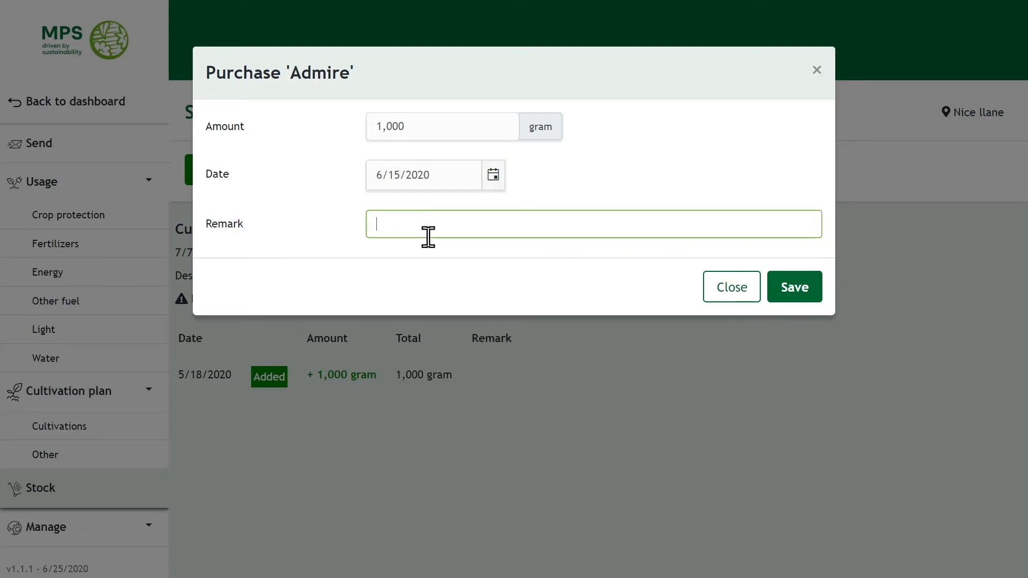
pyautogui.click(800, 292)
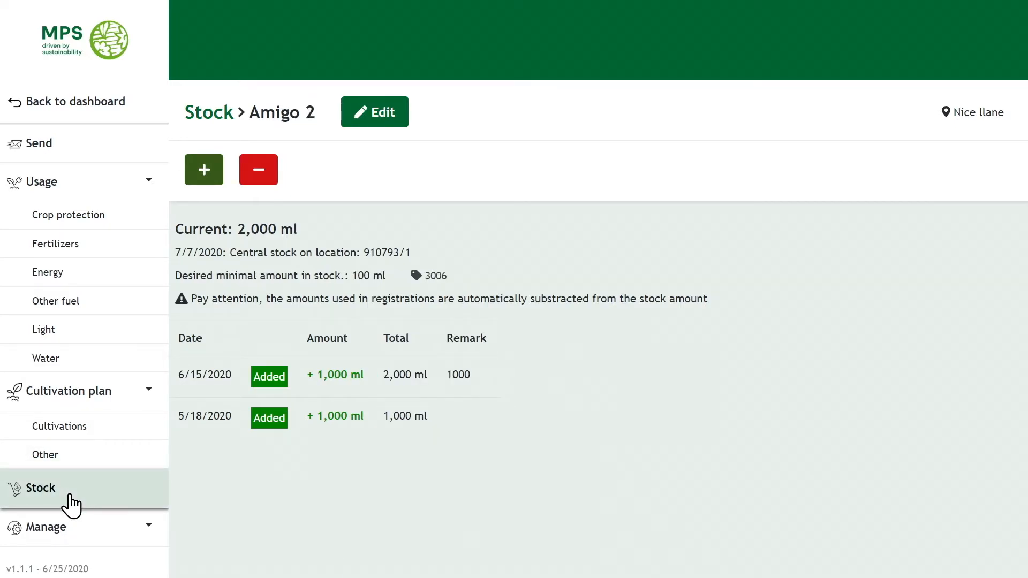
pyautogui.click(70, 496)
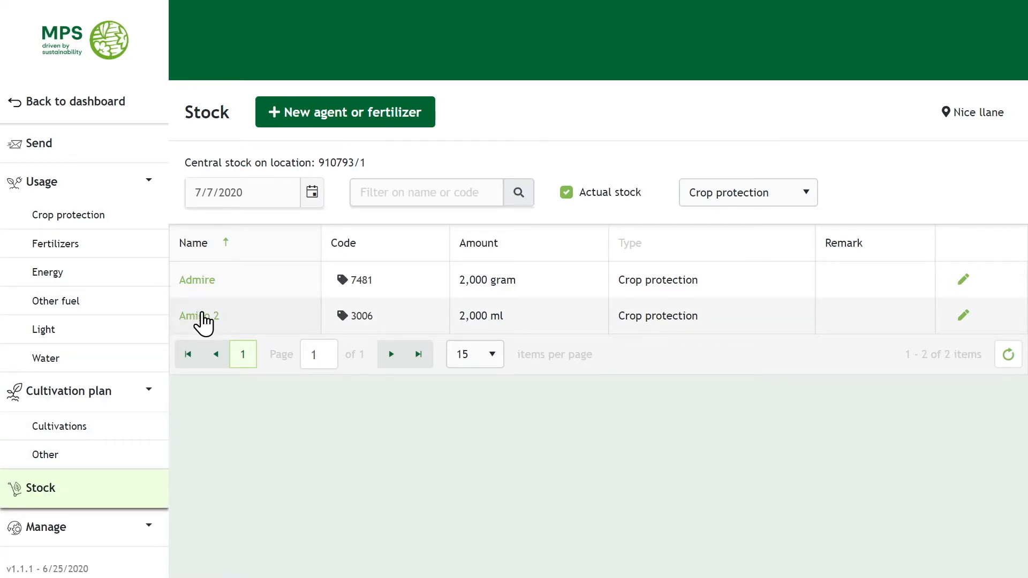
# Write off 500 ml of Amigo 2 as past its use-by date.
pyautogui.click(202, 319)
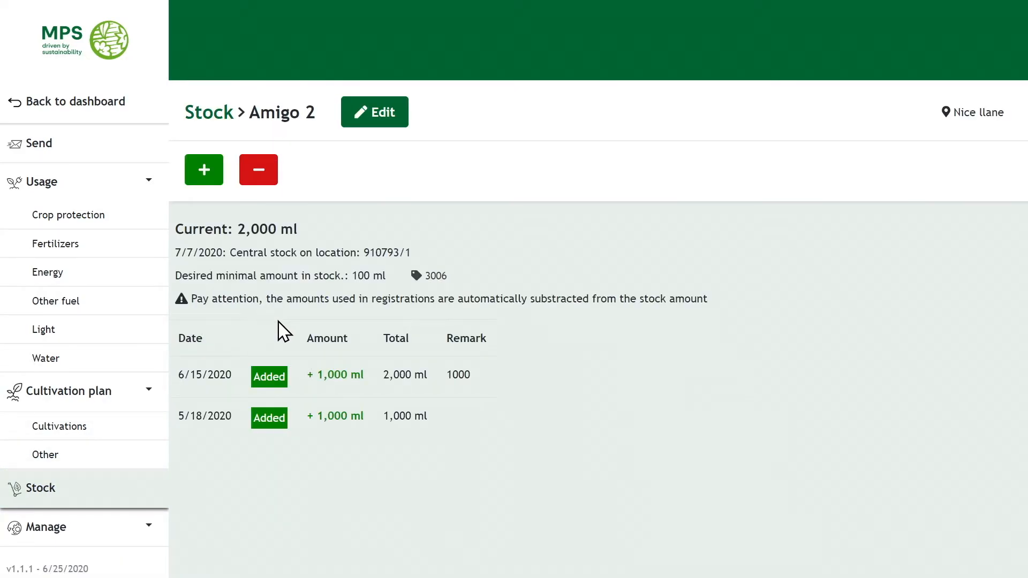
pyautogui.click(259, 170)
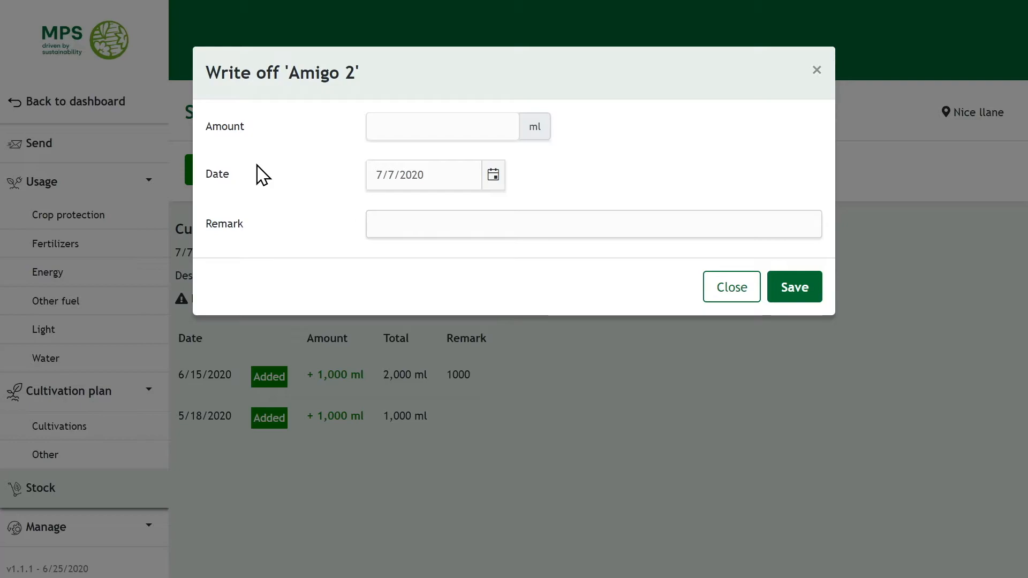
pyautogui.click(415, 127)
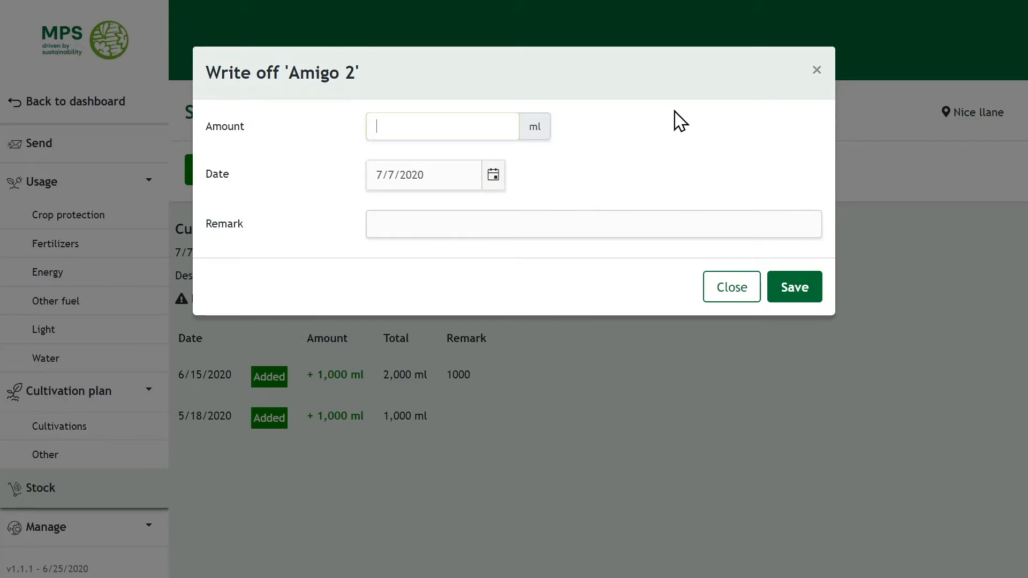
pyautogui.write('500')
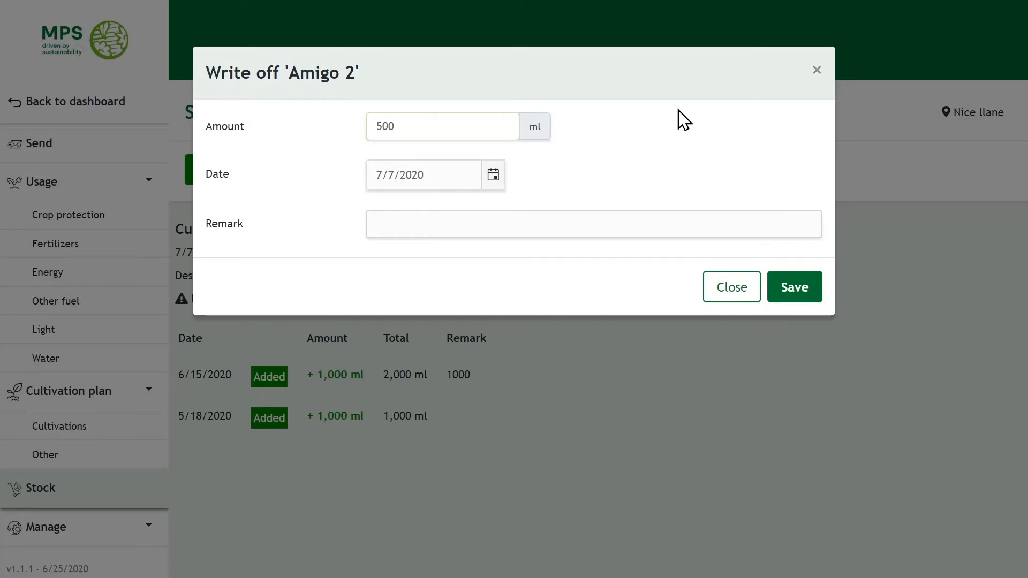
pyautogui.click(493, 177)
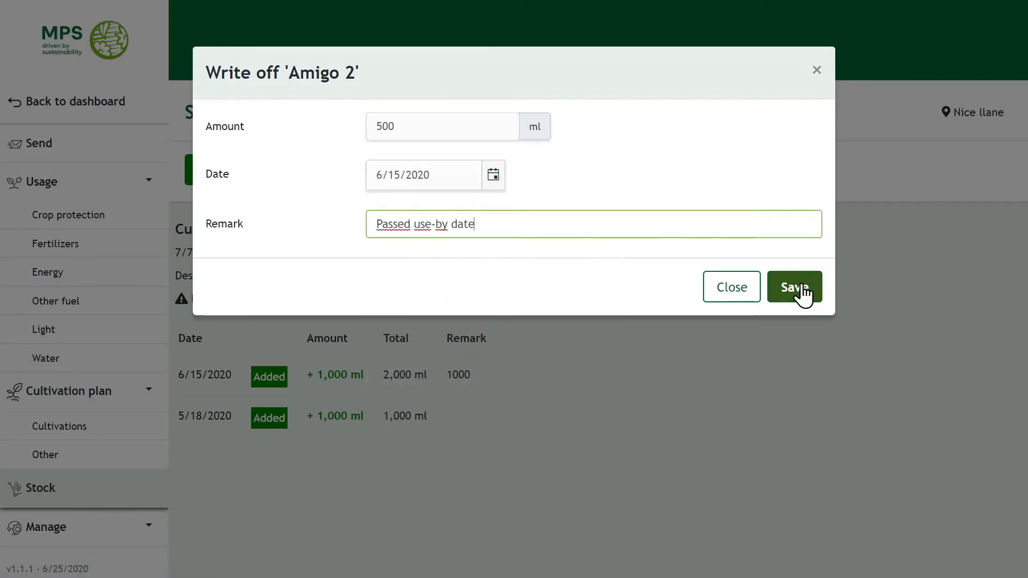
pyautogui.click(804, 289)
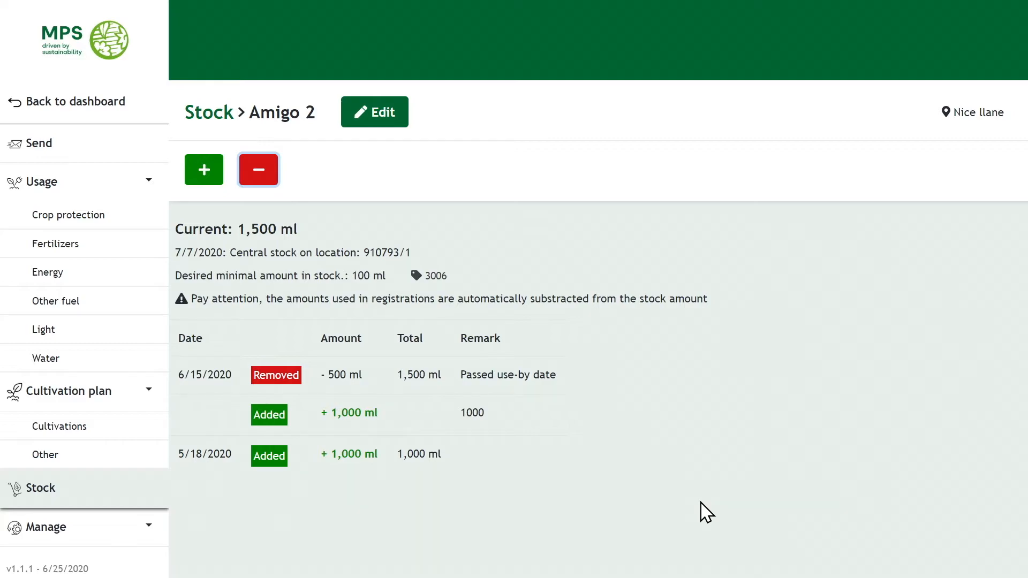
pyautogui.click(65, 506)
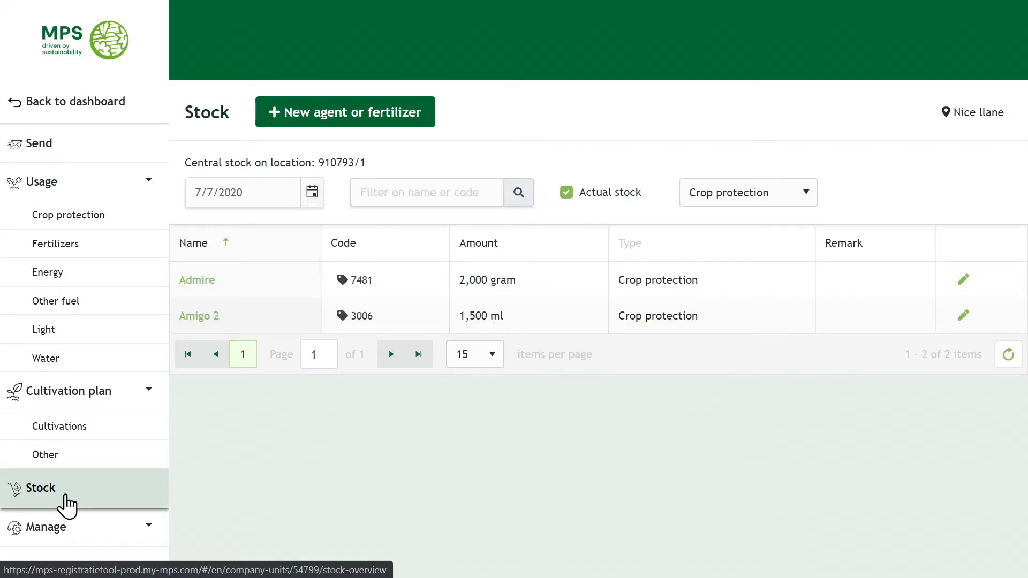
# Filter the stock list to show only fertilisers.
pyautogui.click(763, 197)
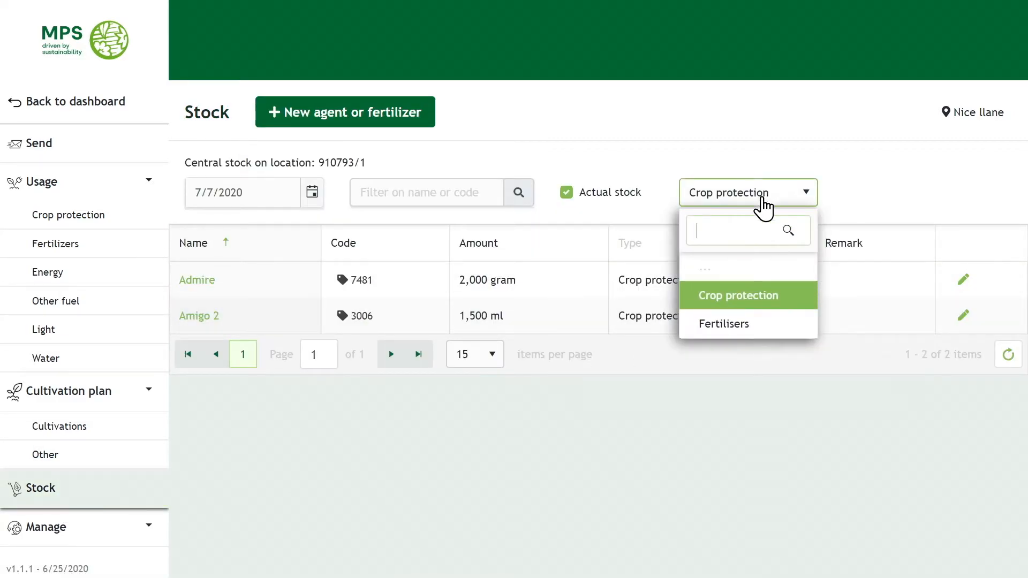
pyautogui.click(746, 328)
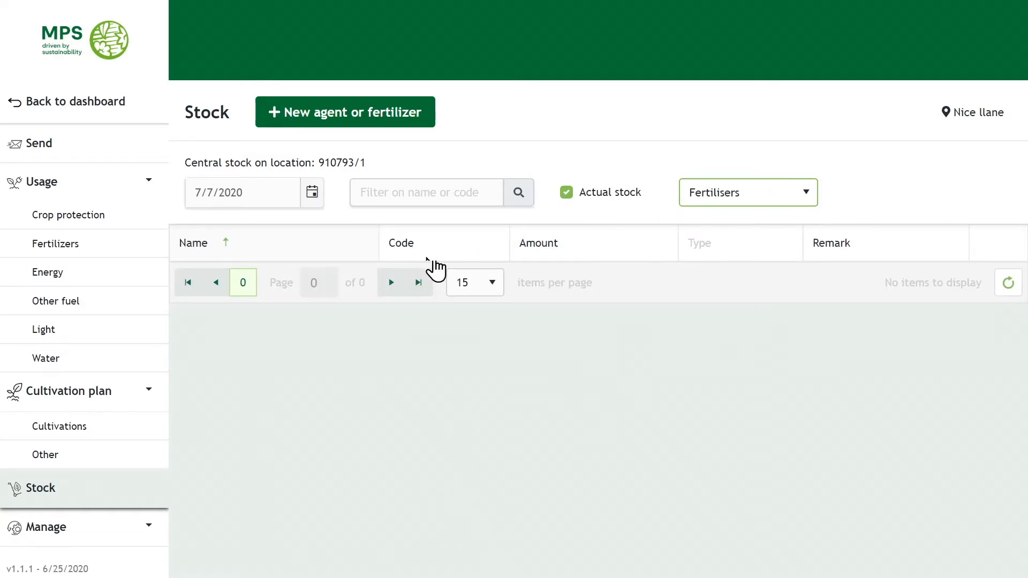
pyautogui.click(437, 188)
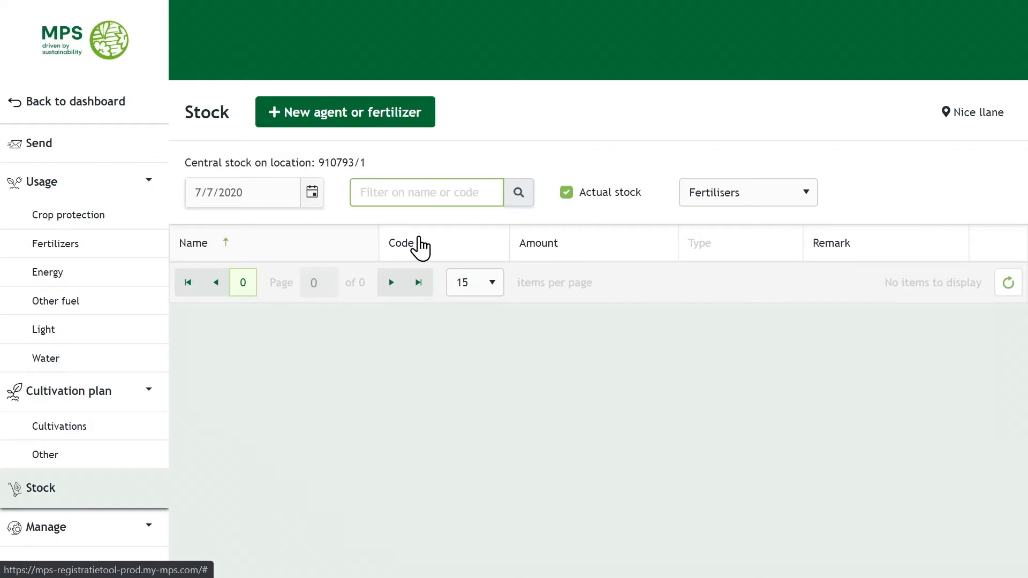
pyautogui.click(363, 114)
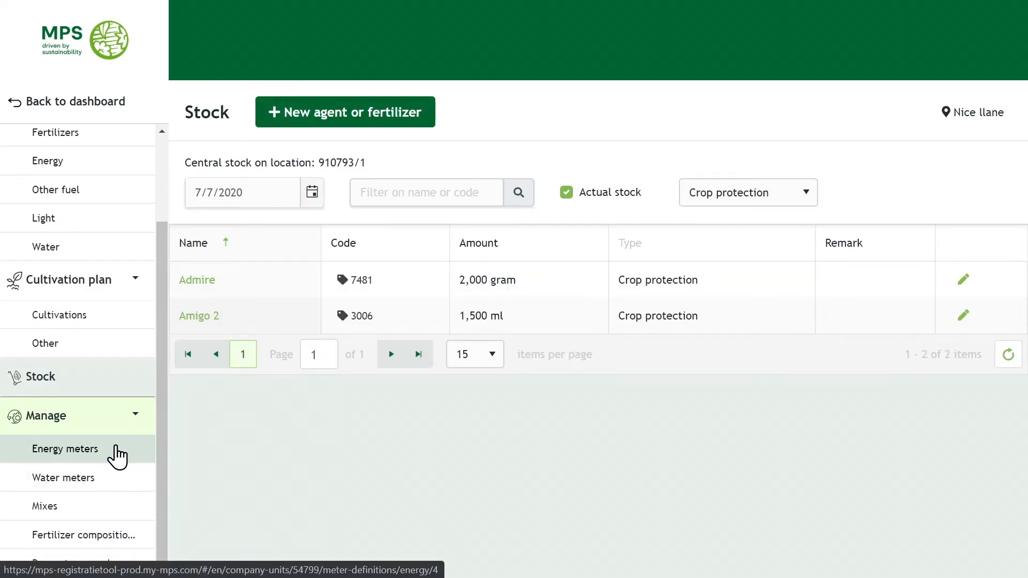
# Add and save a new energy meter of type Electricity.
pyautogui.click(117, 455)
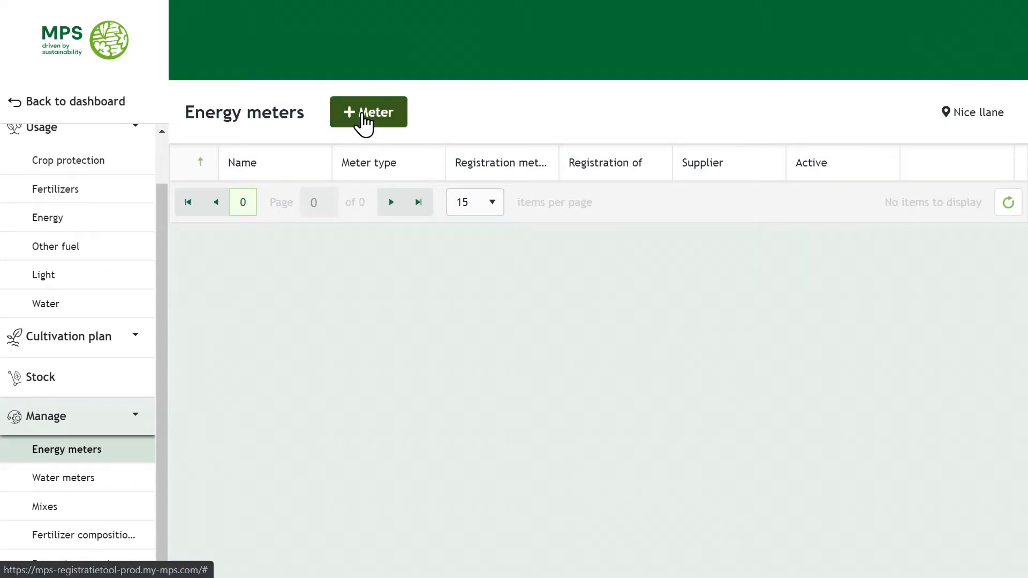
pyautogui.click(364, 113)
pyautogui.click(437, 176)
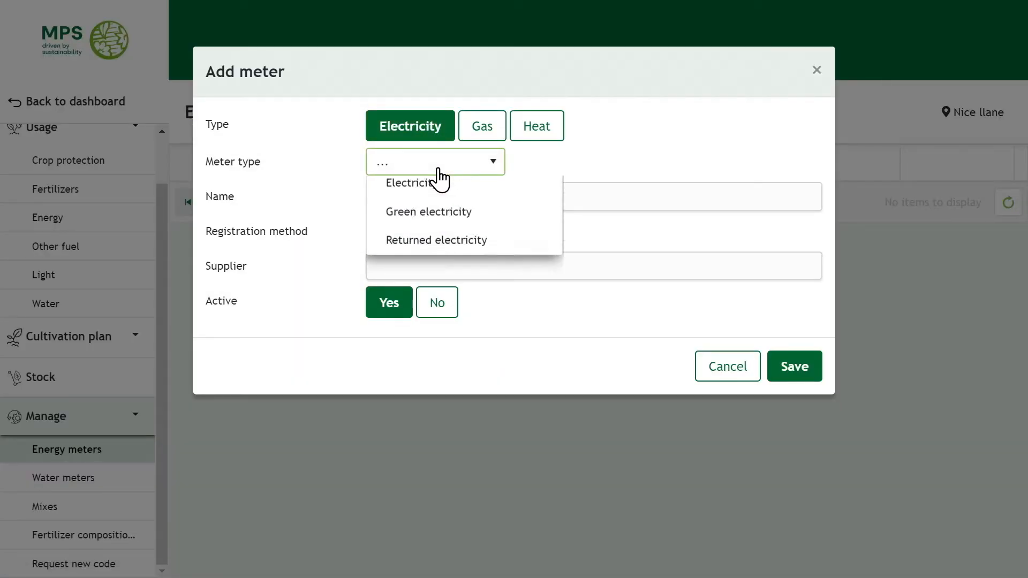
pyautogui.click(416, 262)
pyautogui.click(459, 197)
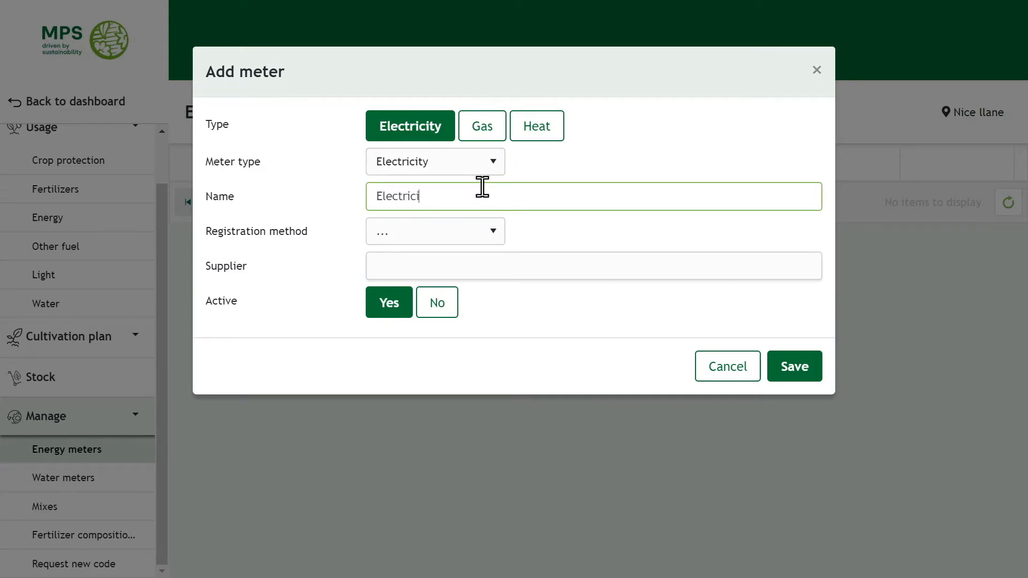
pyautogui.write('Electricity')
pyautogui.click(792, 370)
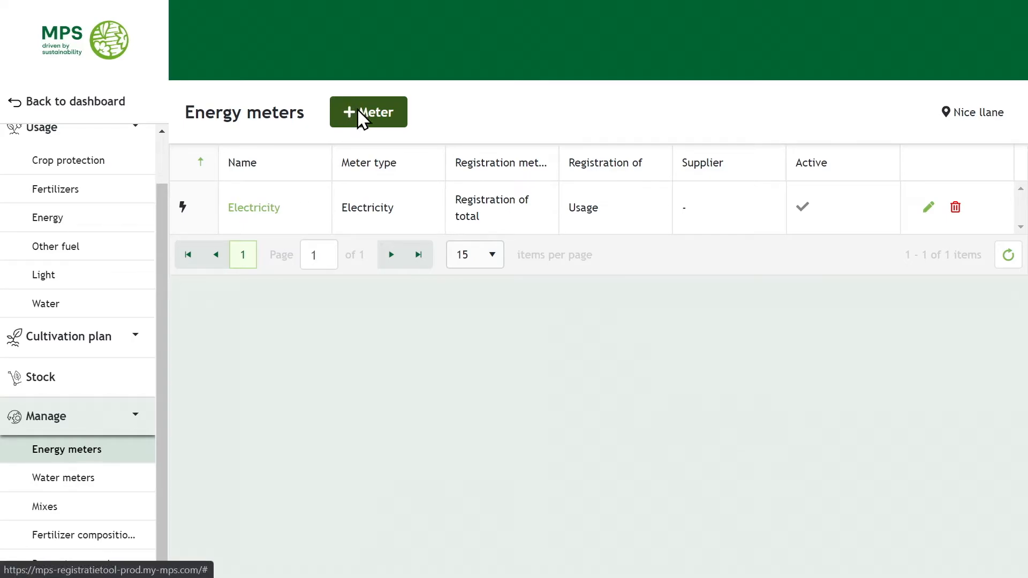
# Begin a second energy meter with Gas as its type.
pyautogui.click(368, 112)
pyautogui.click(455, 165)
pyautogui.click(425, 127)
pyautogui.click(482, 129)
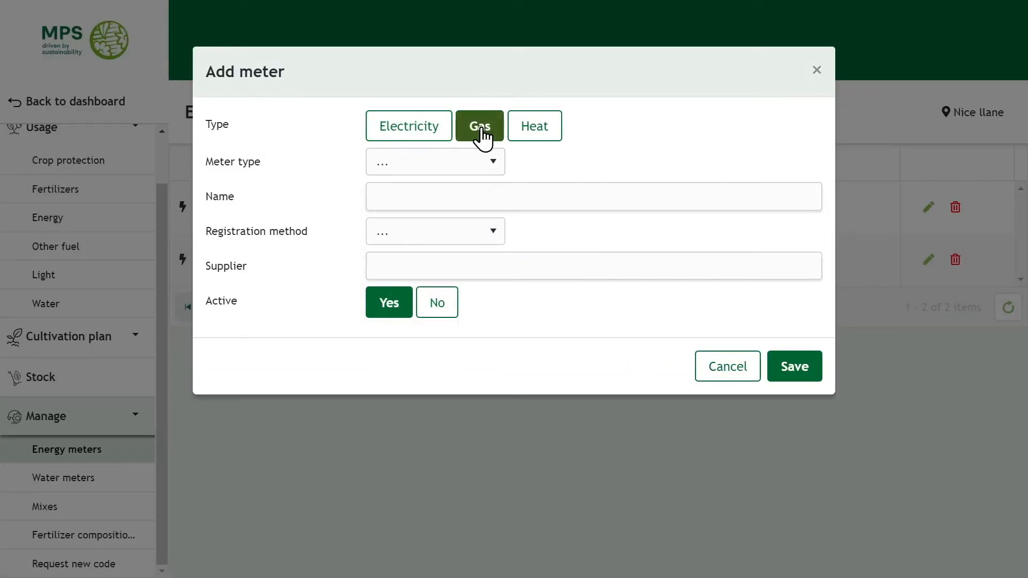
pyautogui.click(480, 168)
pyautogui.click(443, 280)
pyautogui.click(497, 194)
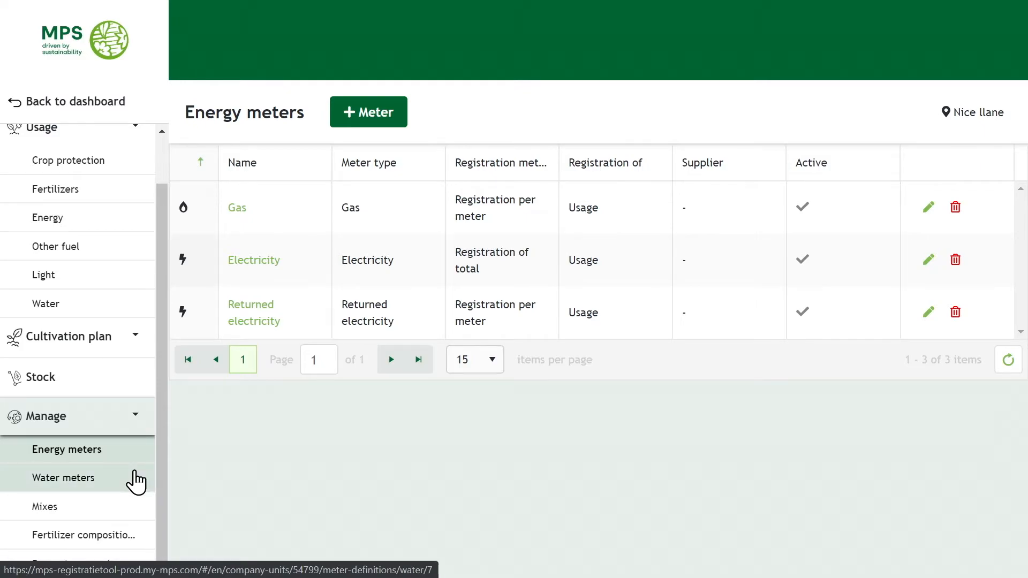
# Start a new water meter of type Drainage, then go to the Mixes list.
pyautogui.click(134, 480)
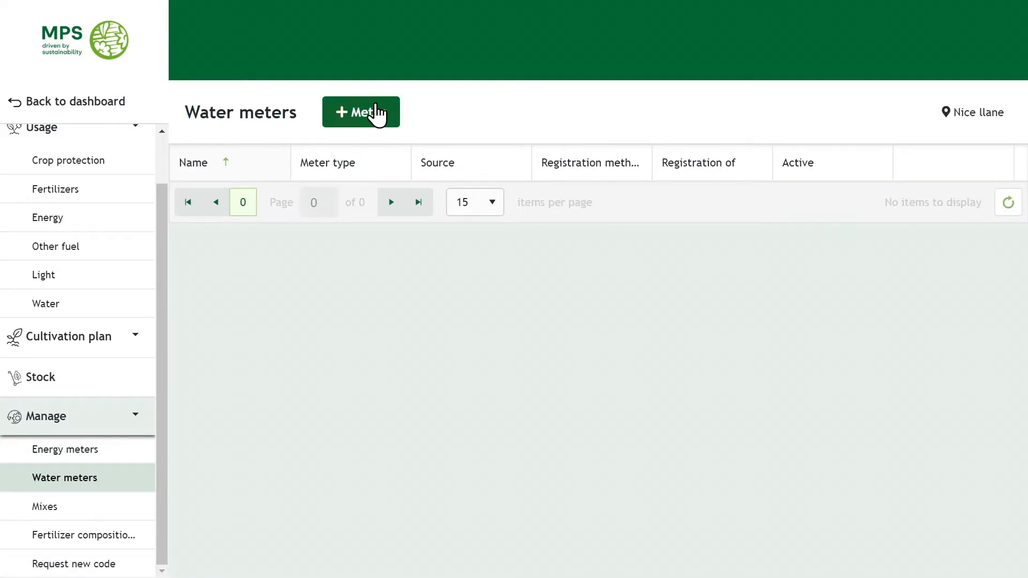
pyautogui.click(376, 106)
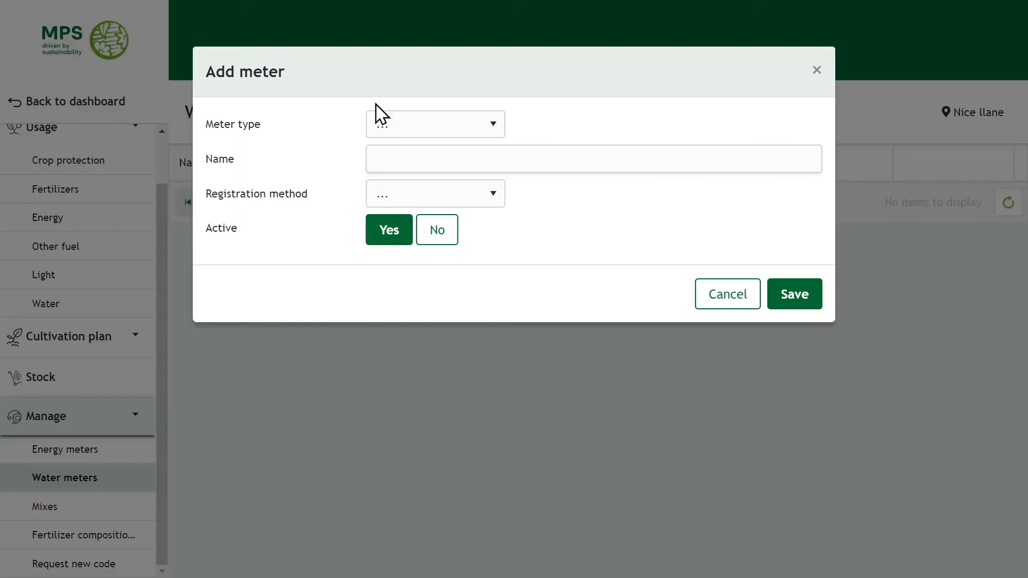
pyautogui.click(414, 126)
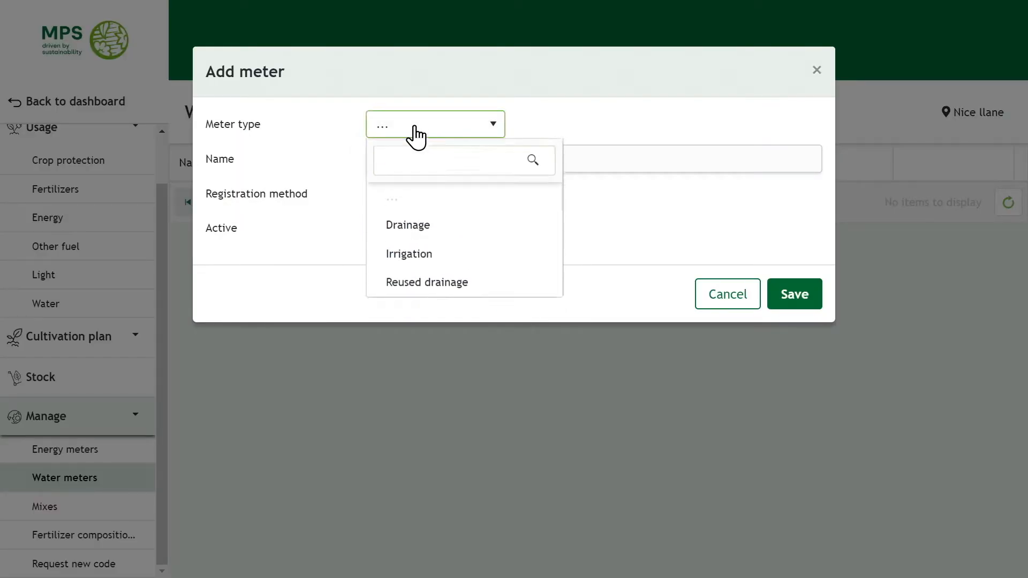
pyautogui.click(412, 232)
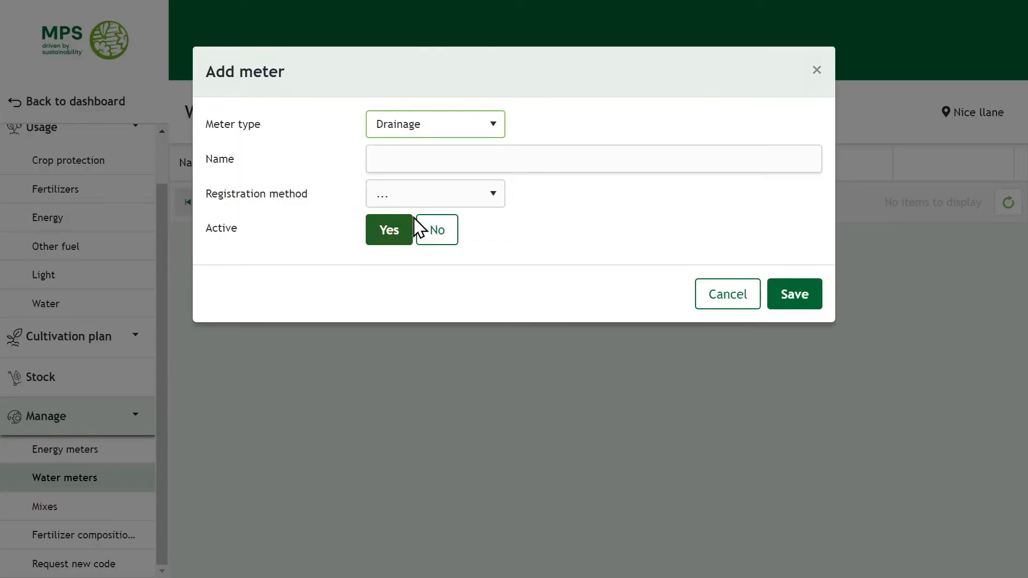
pyautogui.click(438, 159)
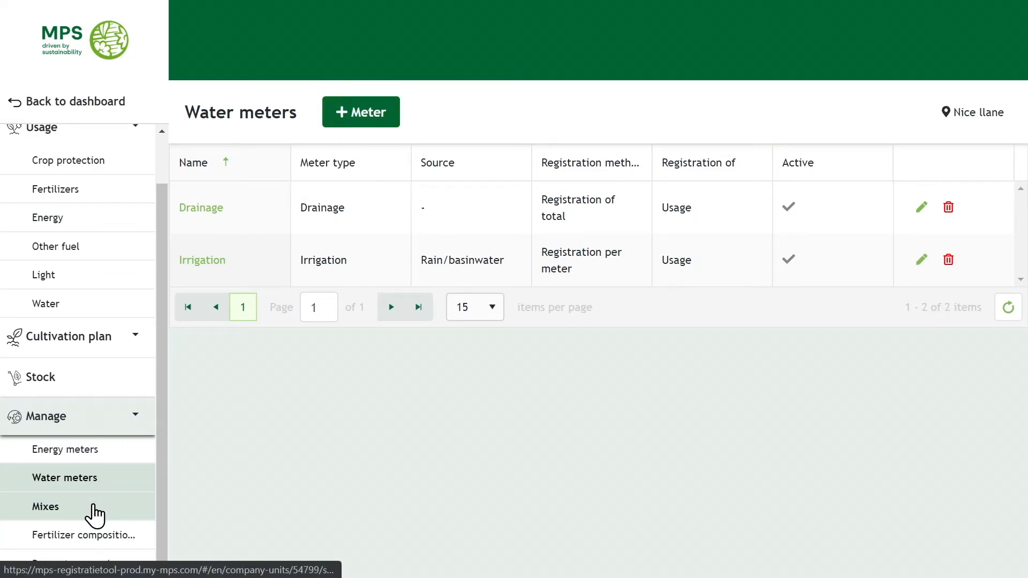
pyautogui.click(94, 514)
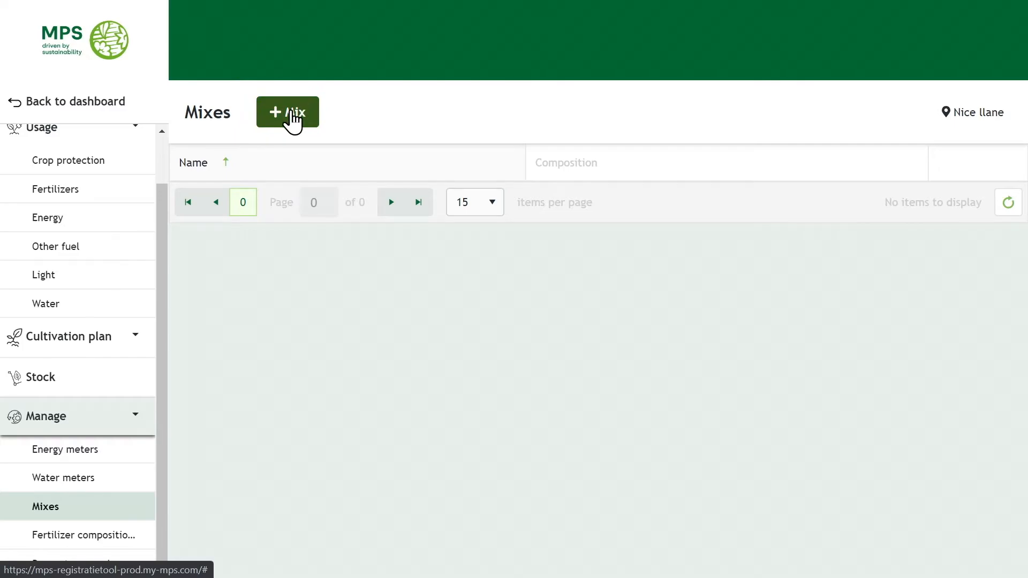
# Create Mix 1 with Magphos K 0+29.7+5 and 50 kg Origin 0+0+60.
pyautogui.click(292, 113)
pyautogui.click(420, 127)
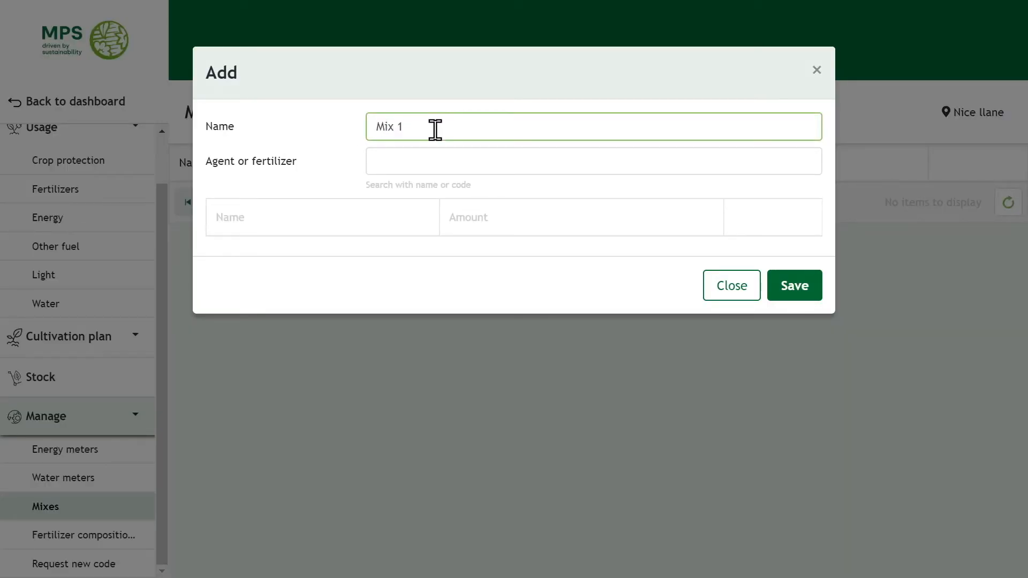
pyautogui.click(434, 161)
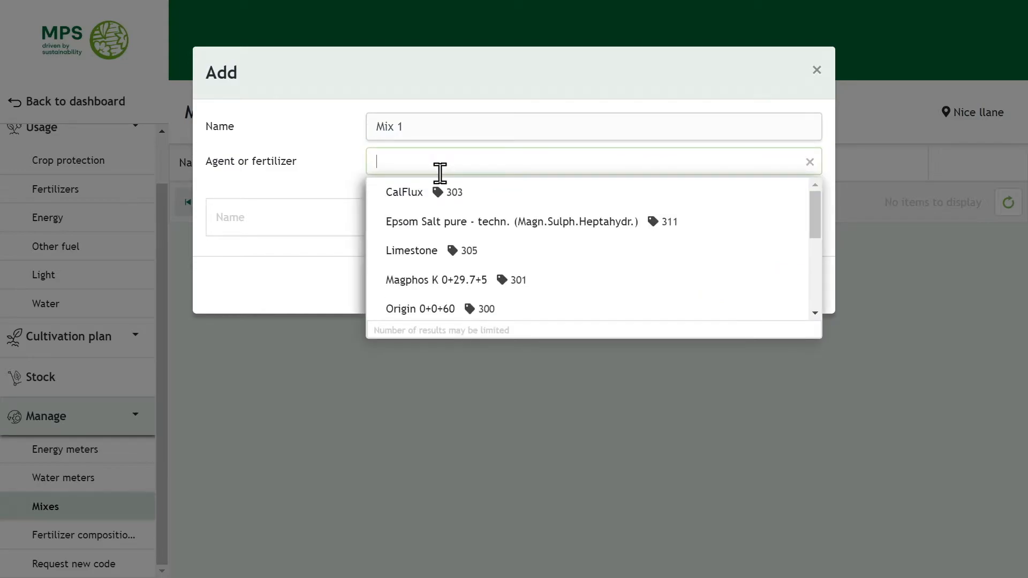
pyautogui.click(435, 280)
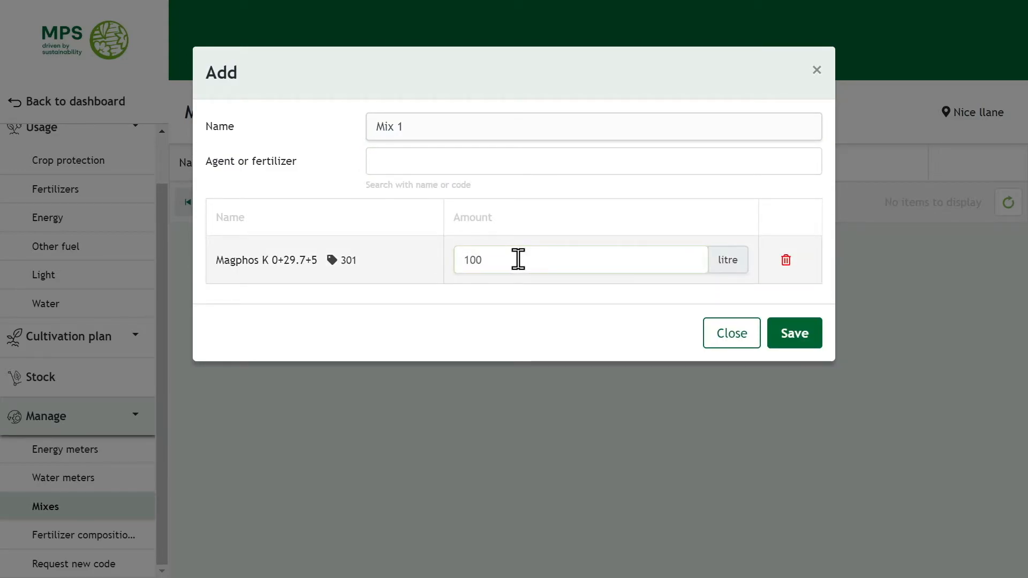
pyautogui.click(484, 160)
pyautogui.click(460, 282)
pyautogui.click(536, 307)
pyautogui.write('50')
# Add 100 litre YaraVita Stopit and save Mix 1.
pyautogui.click(556, 169)
pyautogui.scroll(-5, 546, 214)
pyautogui.click(484, 305)
pyautogui.click(503, 353)
pyautogui.write('100')
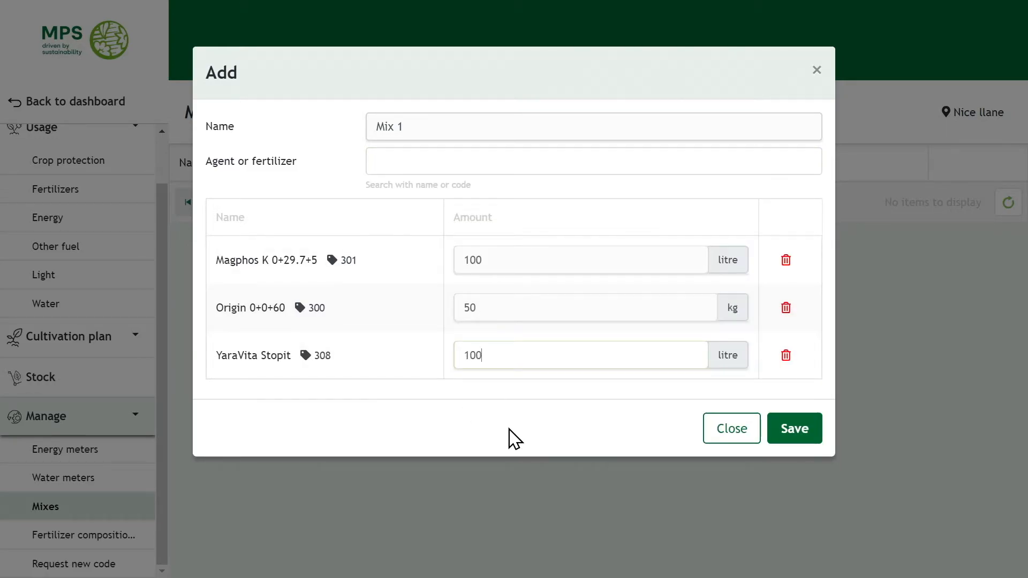
pyautogui.click(801, 437)
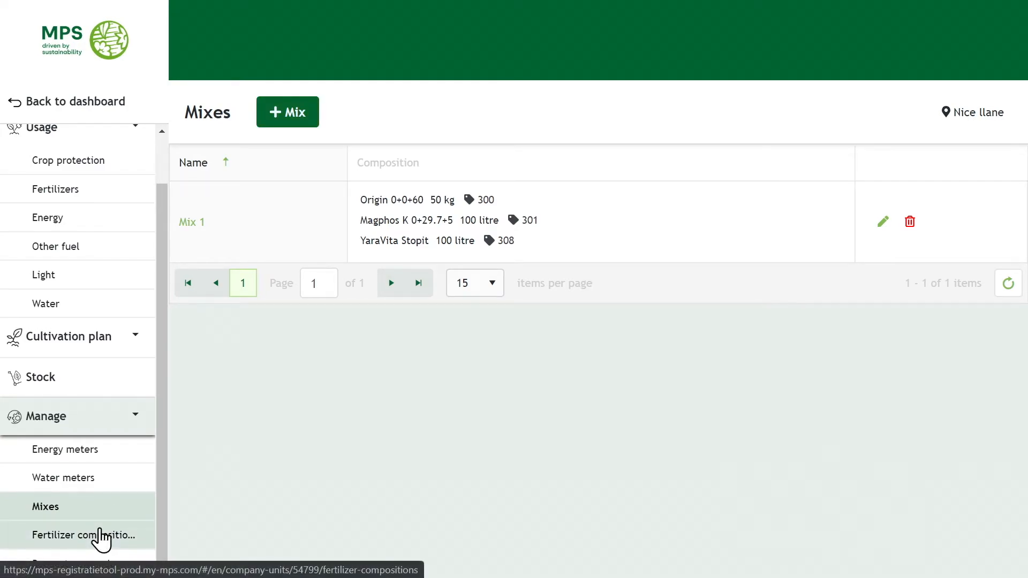
pyautogui.click(101, 535)
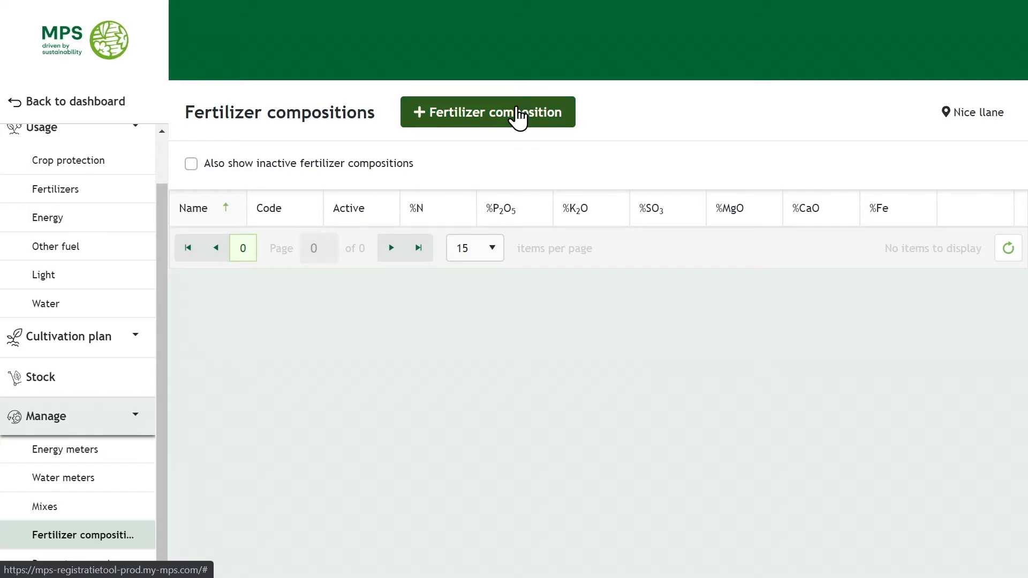
# Add fertilizer composition 'Compo 1' with N 10%, P2O5 5%, K2O 4% and SO3 1%.
pyautogui.click(517, 118)
pyautogui.click(490, 114)
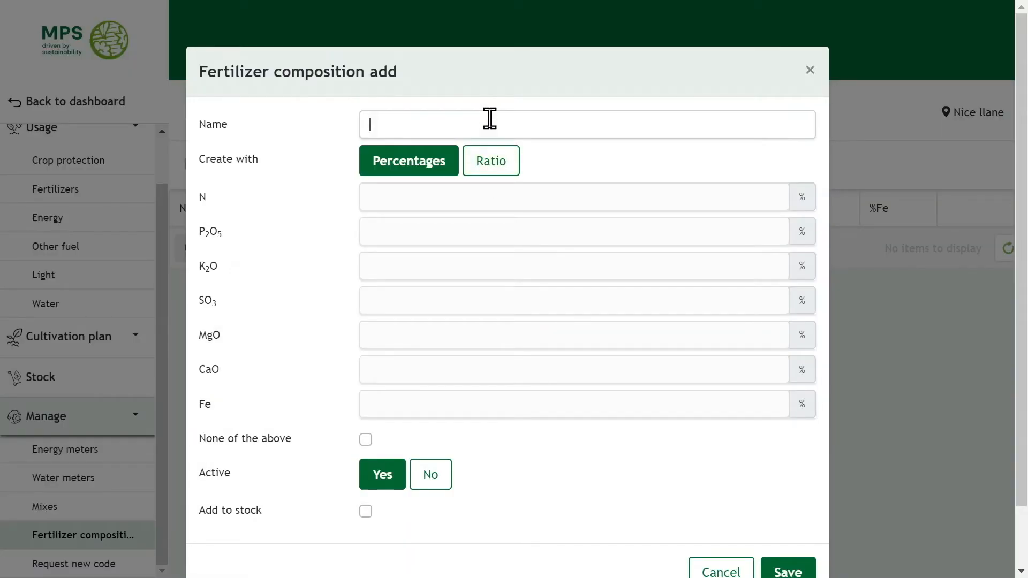
pyautogui.write('Compo 1')
pyautogui.click(464, 199)
pyautogui.write('10')
pyautogui.click(431, 233)
pyautogui.write('5')
pyautogui.click(422, 263)
pyautogui.write('4')
pyautogui.click(420, 303)
pyautogui.write('1')
pyautogui.click(411, 336)
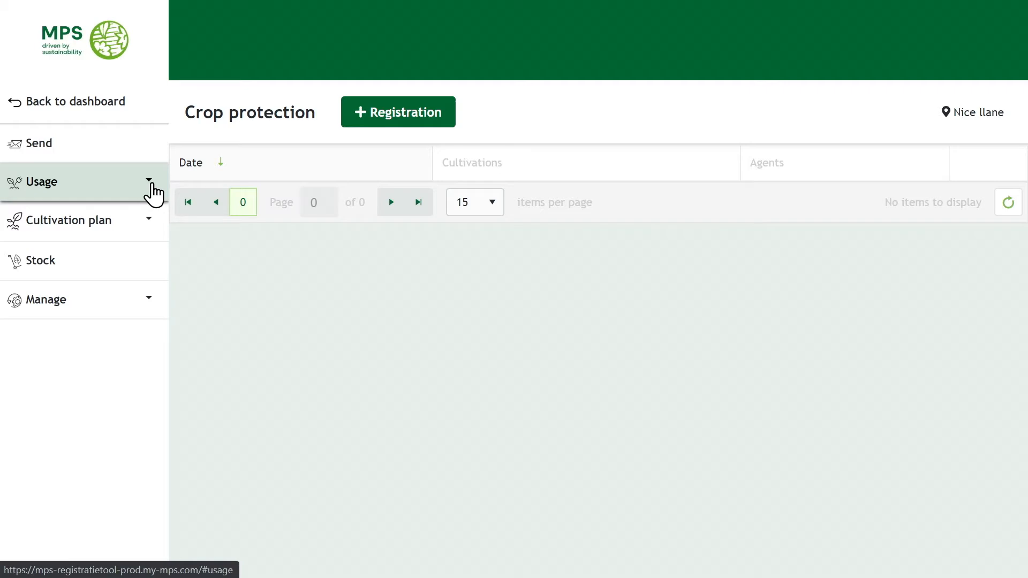
# Start a new crop protection registration dated 5/20/2020.
pyautogui.click(152, 192)
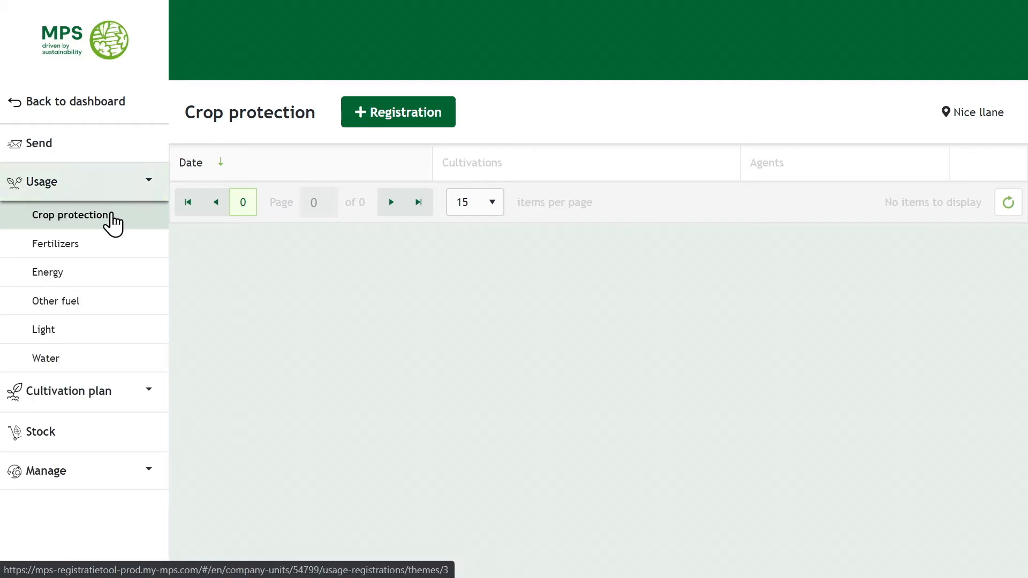
pyautogui.click(419, 113)
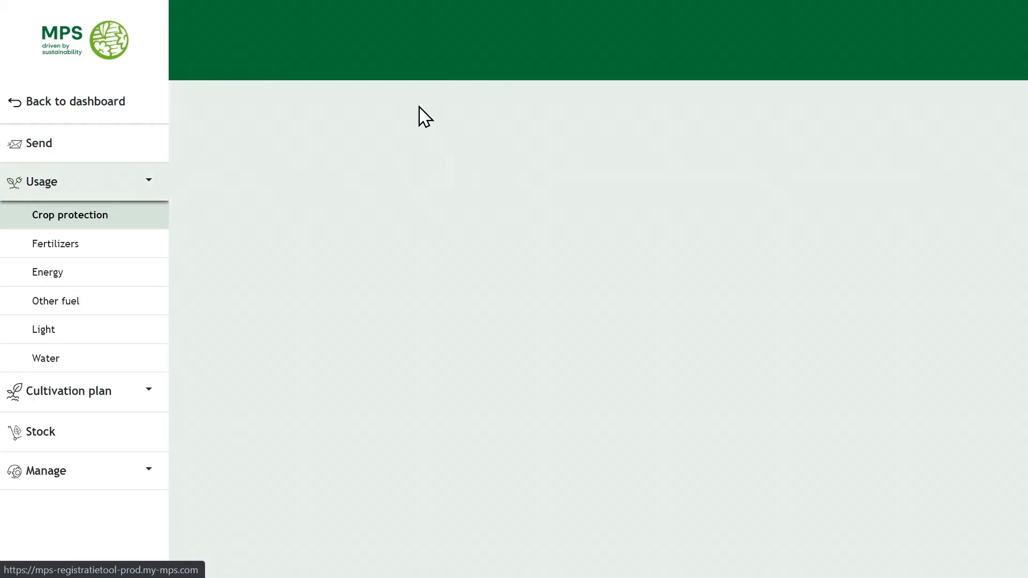
pyautogui.click(523, 178)
pyautogui.click(412, 210)
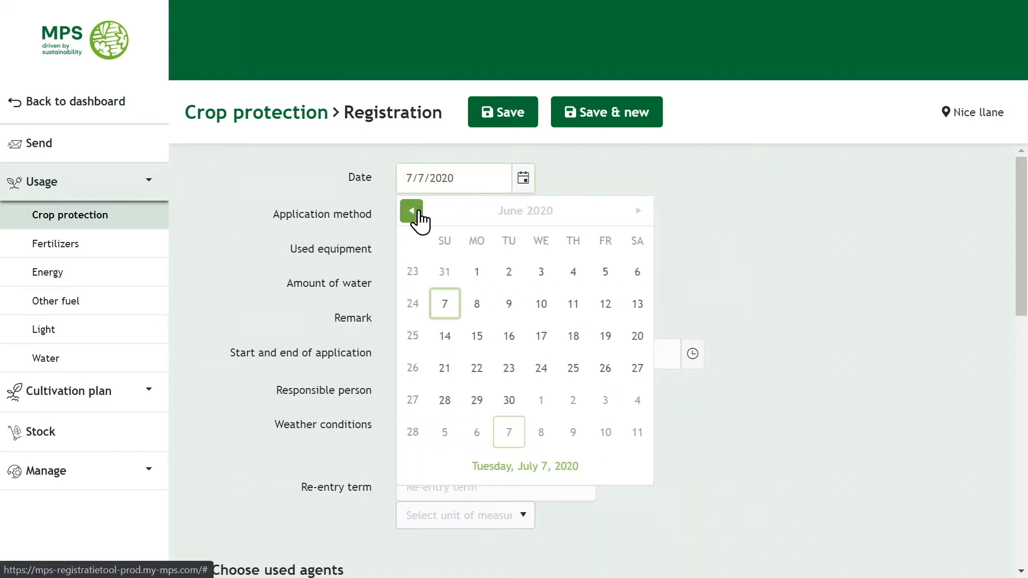
pyautogui.click(412, 211)
pyautogui.click(541, 369)
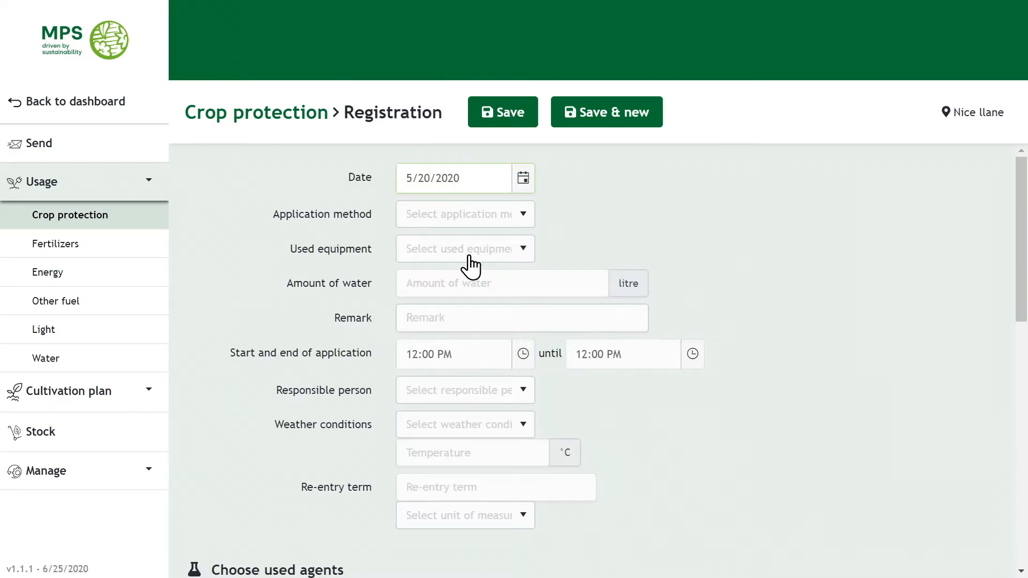
# Set method Cutting treatment, equipment Fog, 100 litres of water and the responsible person.
pyautogui.click(499, 216)
pyautogui.click(457, 346)
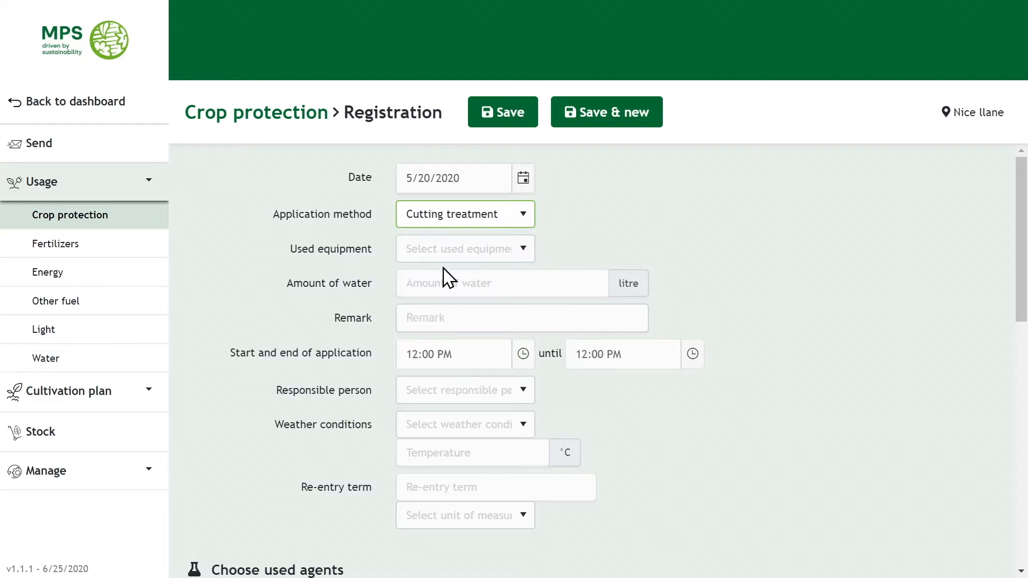
pyautogui.click(462, 257)
pyautogui.click(442, 383)
pyautogui.click(443, 282)
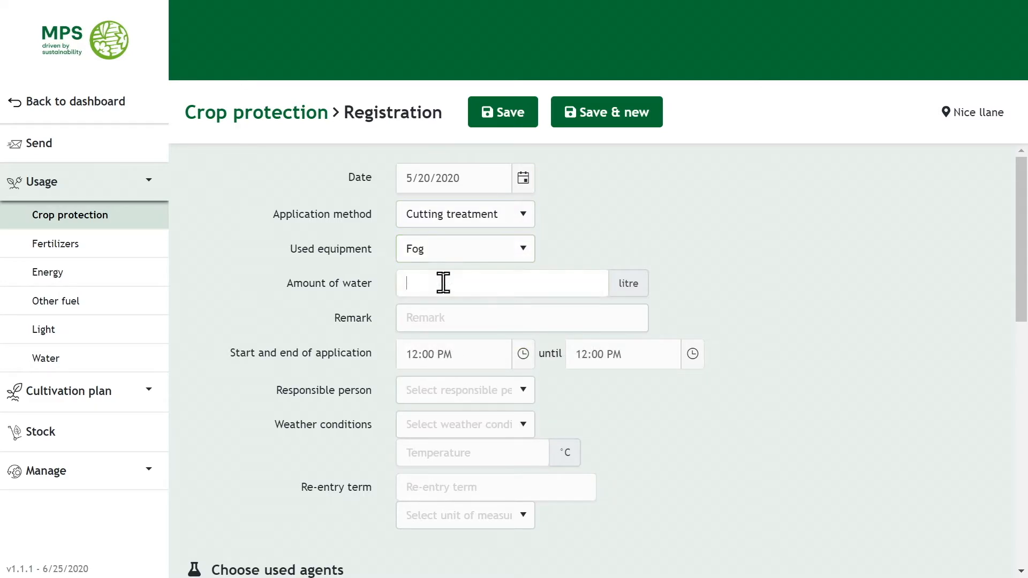
pyautogui.write('100')
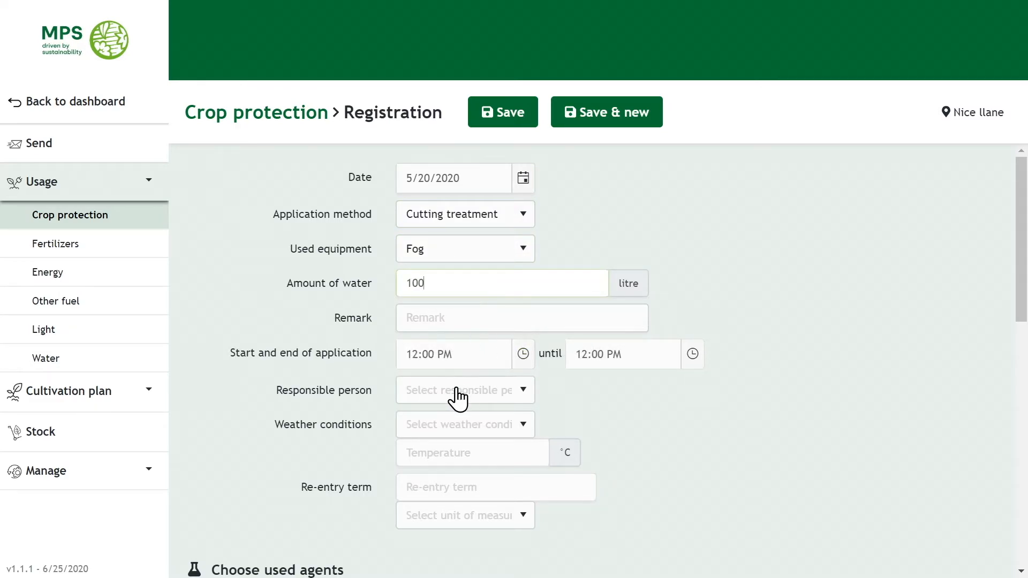
pyautogui.click(454, 394)
pyautogui.click(464, 544)
# Add Admire at 100 with reason Attractant, applied to Abies indoor in New Lane 1.
pyautogui.scroll(-5, 375, 482)
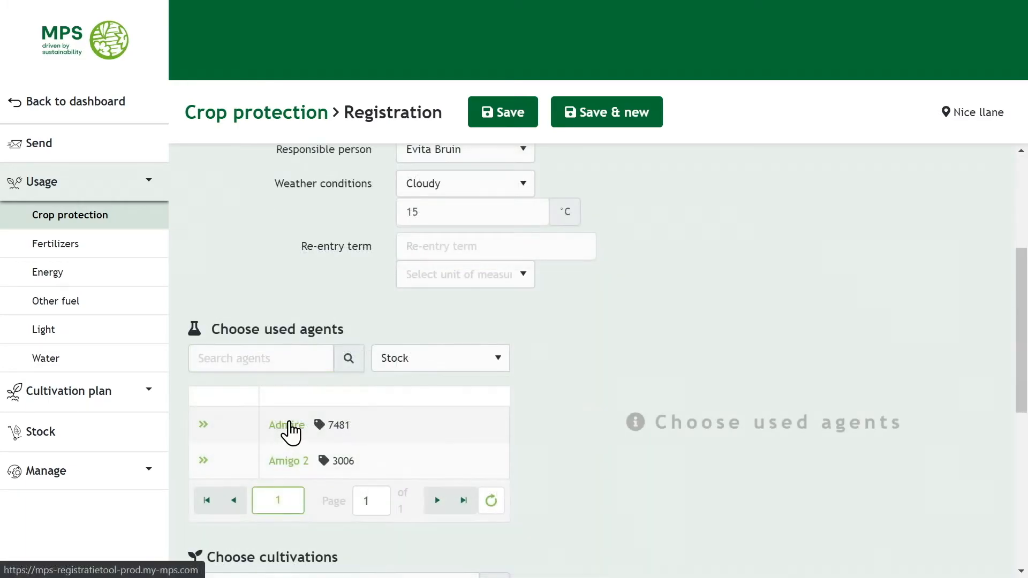
pyautogui.click(292, 429)
pyautogui.click(583, 354)
pyautogui.write('100')
pyautogui.click(821, 360)
pyautogui.click(793, 506)
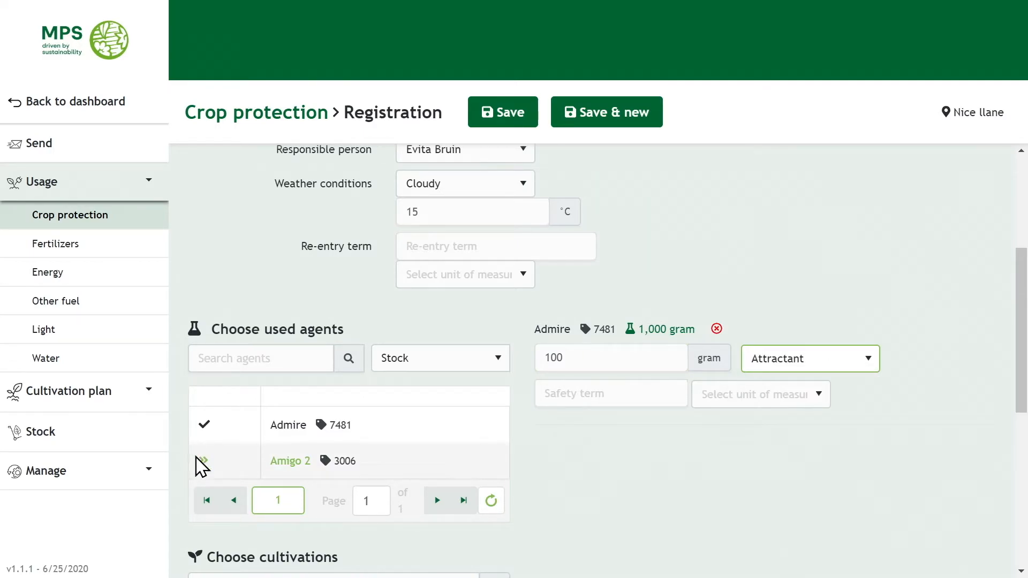
pyautogui.scroll(-7, 656, 482)
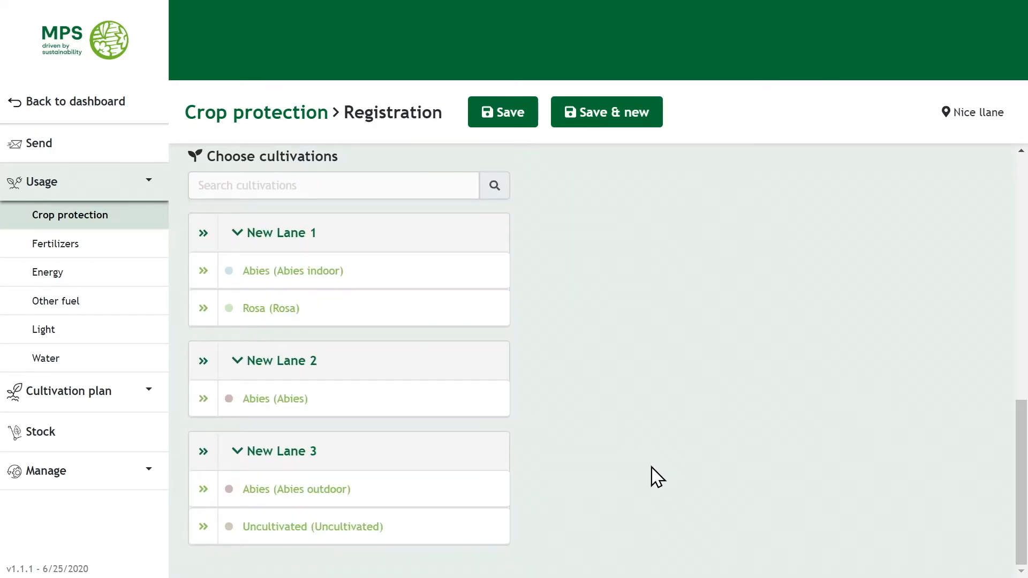
pyautogui.click(310, 283)
pyautogui.scroll(5, 691, 455)
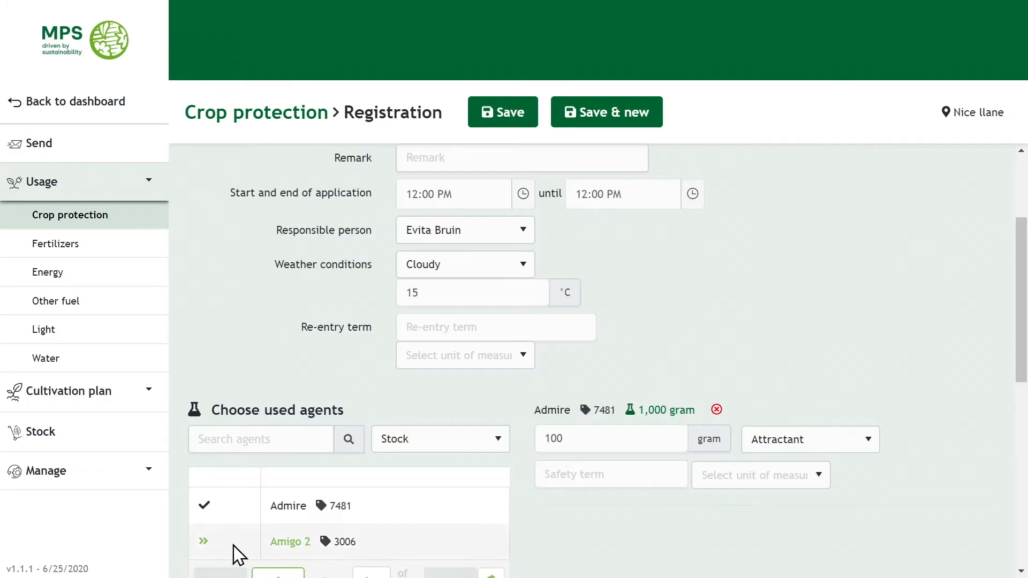
# Add Amigo 2 at 100 as Attractant on New Lane 3's Abies outdoor and Uncultivated, and save.
pyautogui.click(283, 542)
pyautogui.scroll(-4, 939, 431)
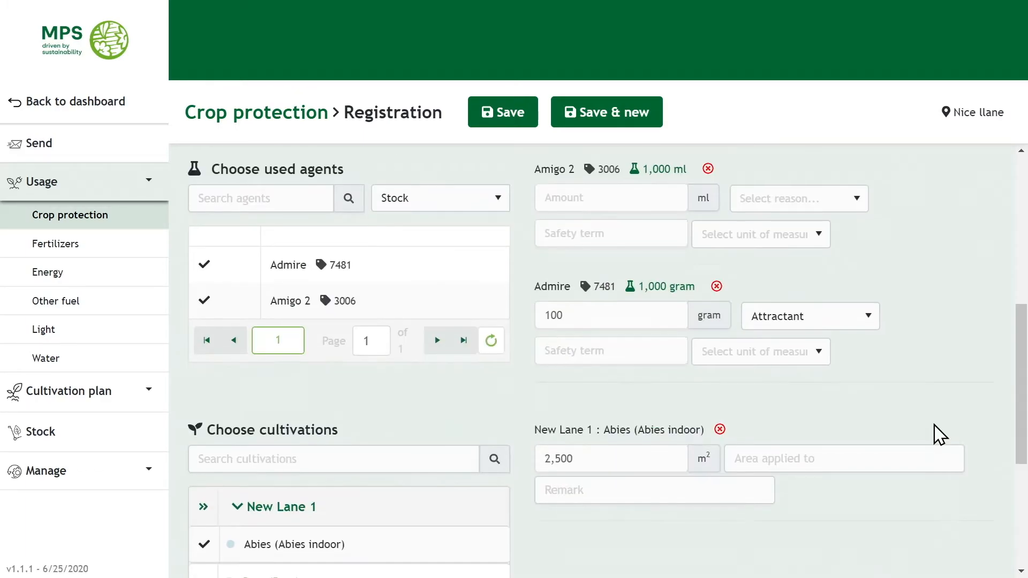
pyautogui.click(616, 198)
pyautogui.write('100')
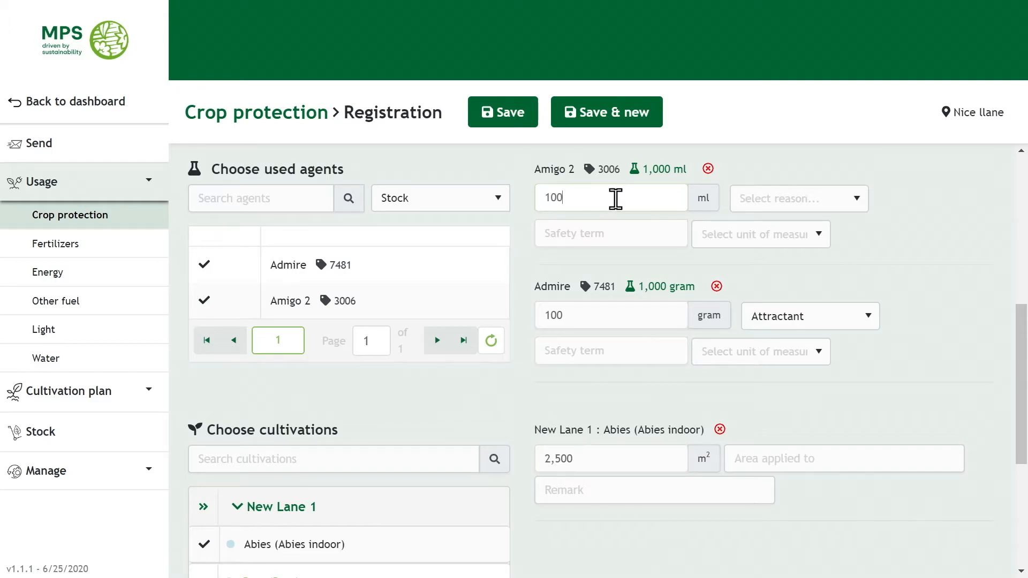
pyautogui.click(822, 203)
pyautogui.click(781, 348)
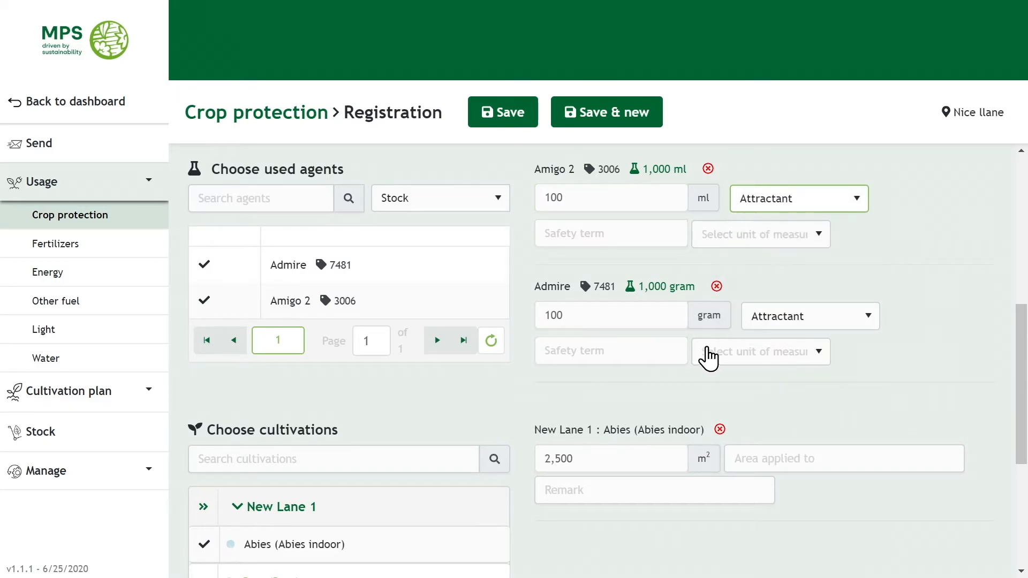
pyautogui.scroll(-4, 455, 438)
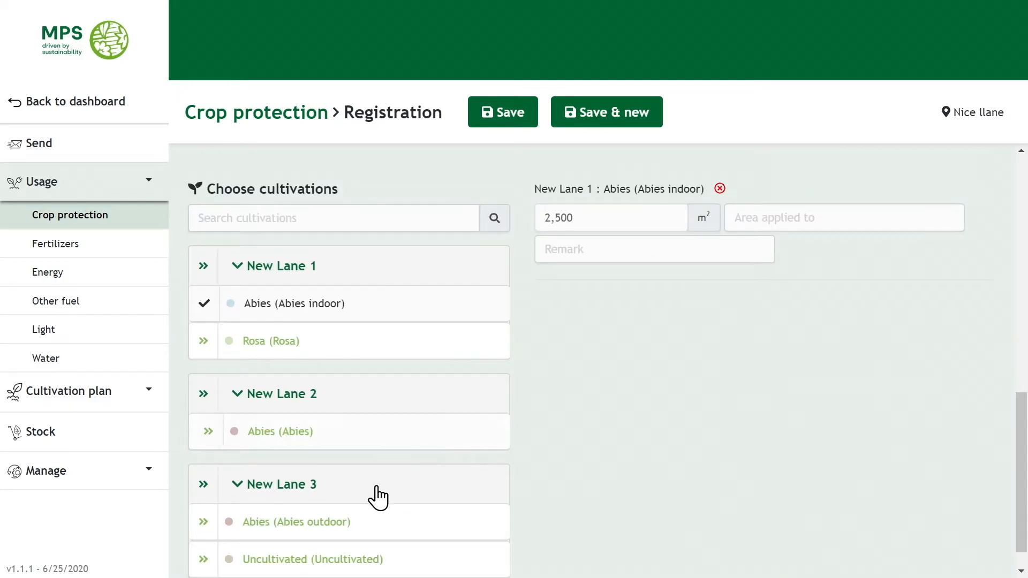
pyautogui.click(209, 522)
pyautogui.click(271, 557)
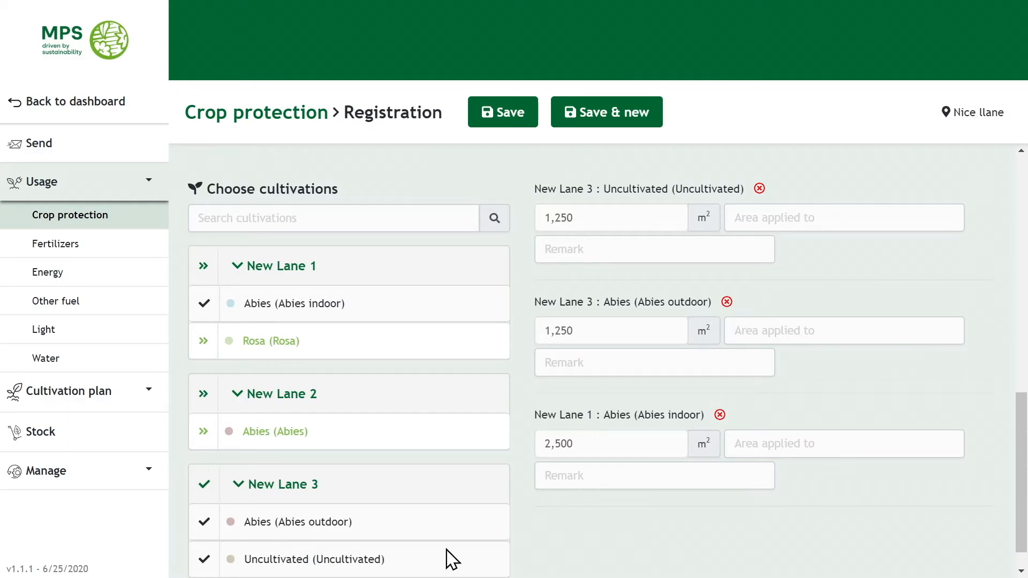
pyautogui.click(524, 120)
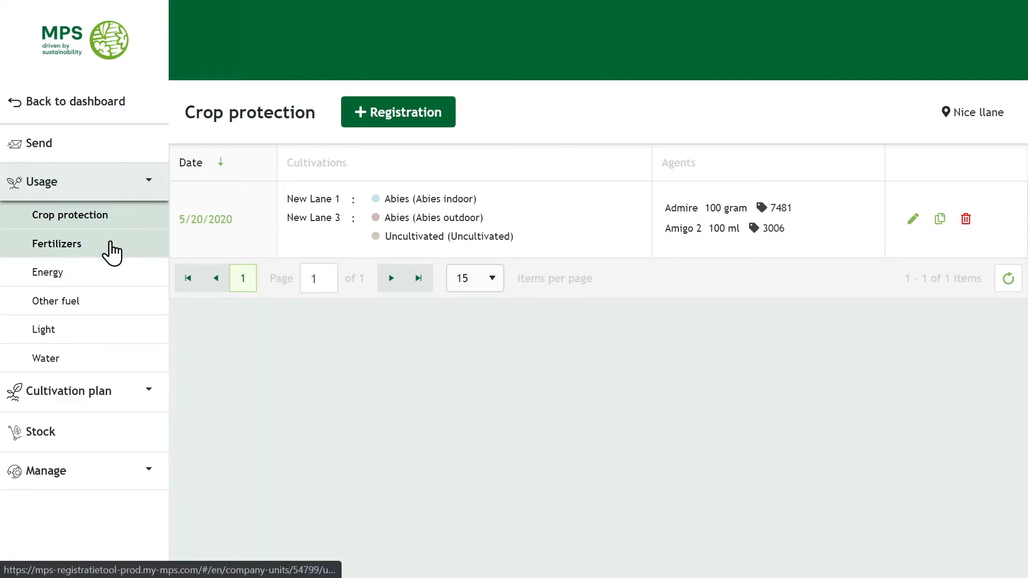
# Start a fertilizer registration dated 6/1/2020 with method Dripping and the responsible person.
pyautogui.click(107, 247)
pyautogui.click(362, 122)
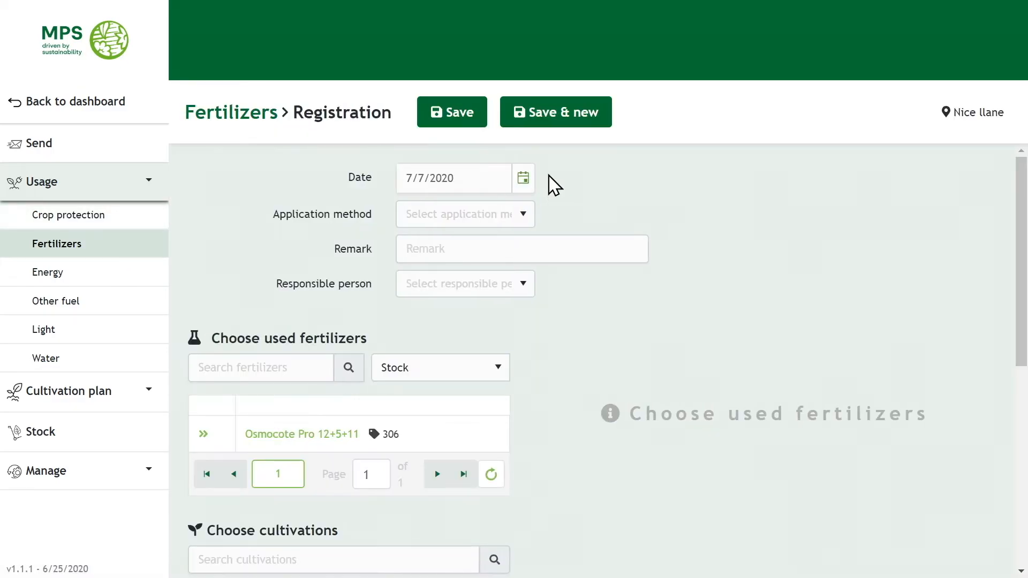
pyautogui.click(523, 182)
pyautogui.click(412, 213)
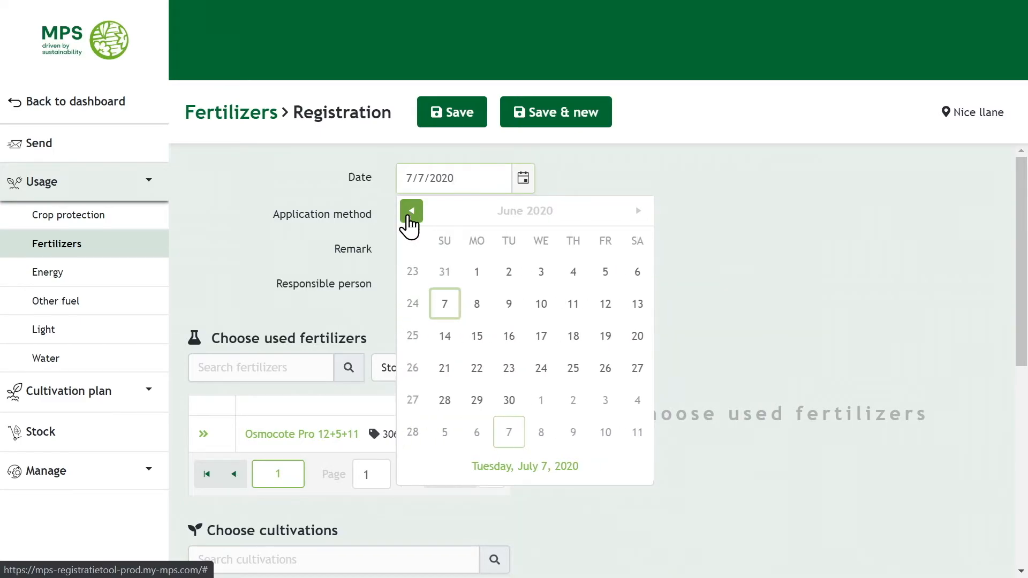
pyautogui.click(474, 273)
pyautogui.click(443, 217)
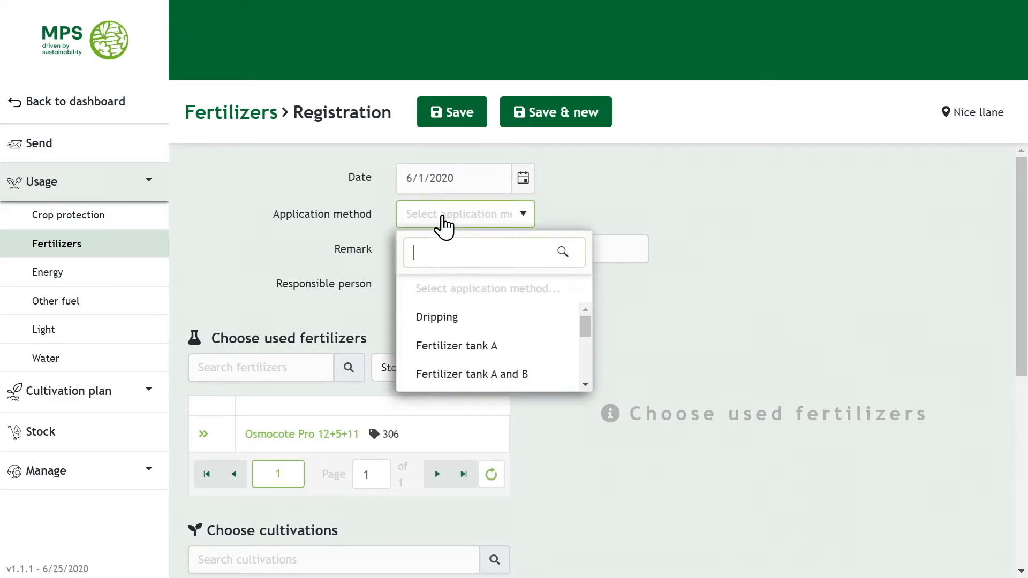
pyautogui.click(437, 318)
pyautogui.click(434, 290)
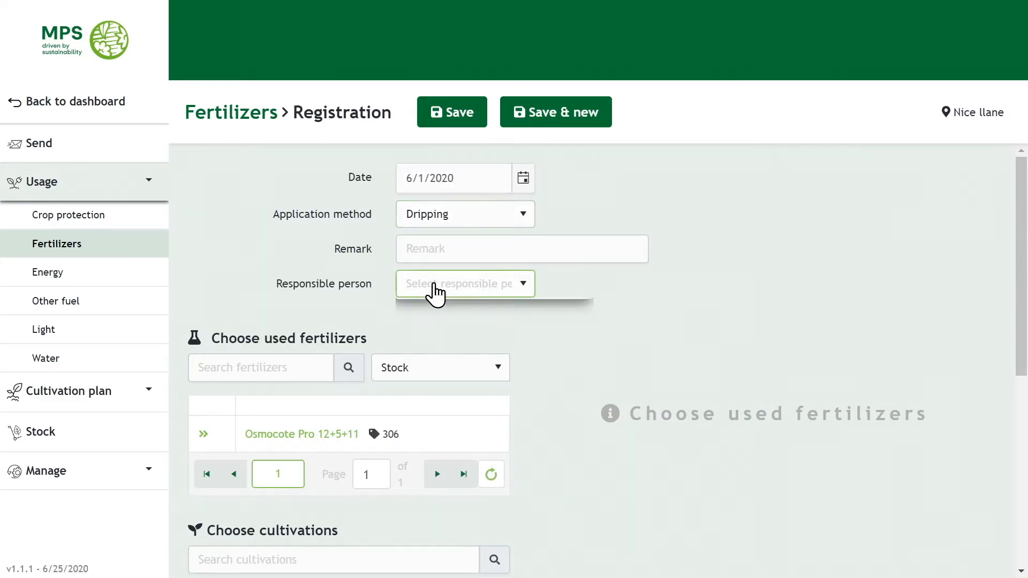
pyautogui.click(486, 445)
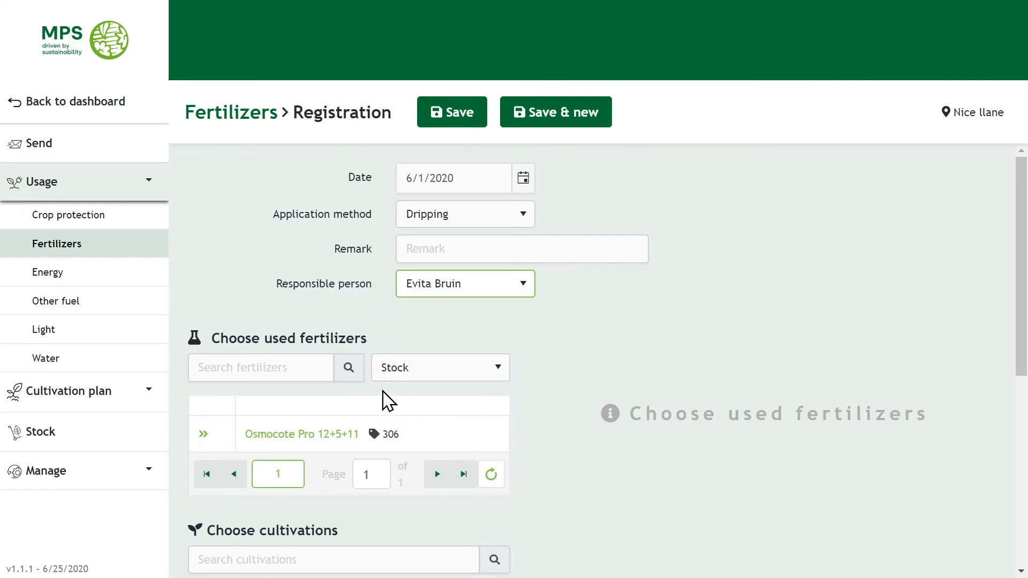
# Add 25 kg Osmocote Pro 12+5+11 on New Lane 2's Abies and save.
pyautogui.click(309, 444)
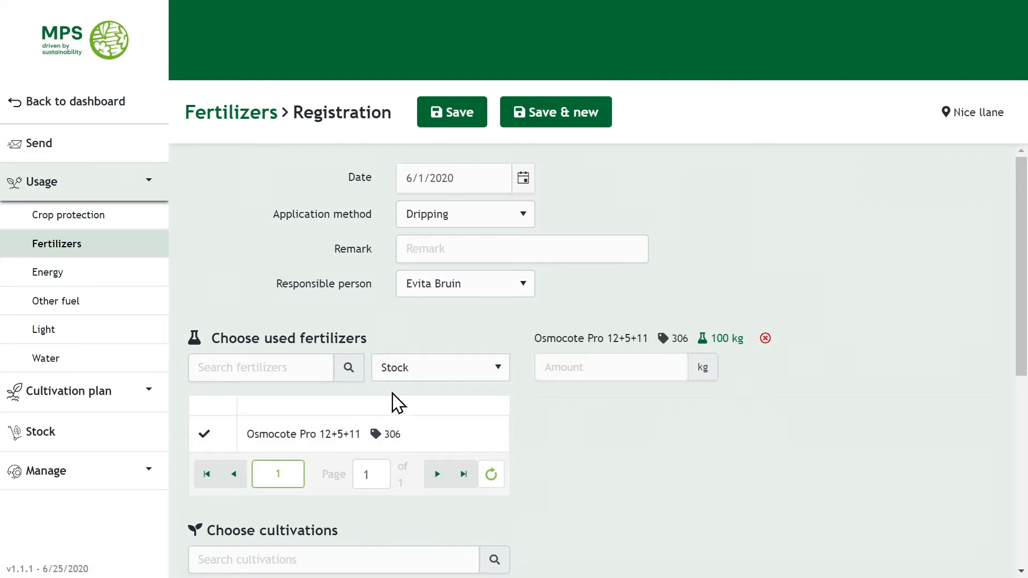
pyautogui.click(597, 367)
pyautogui.write('25')
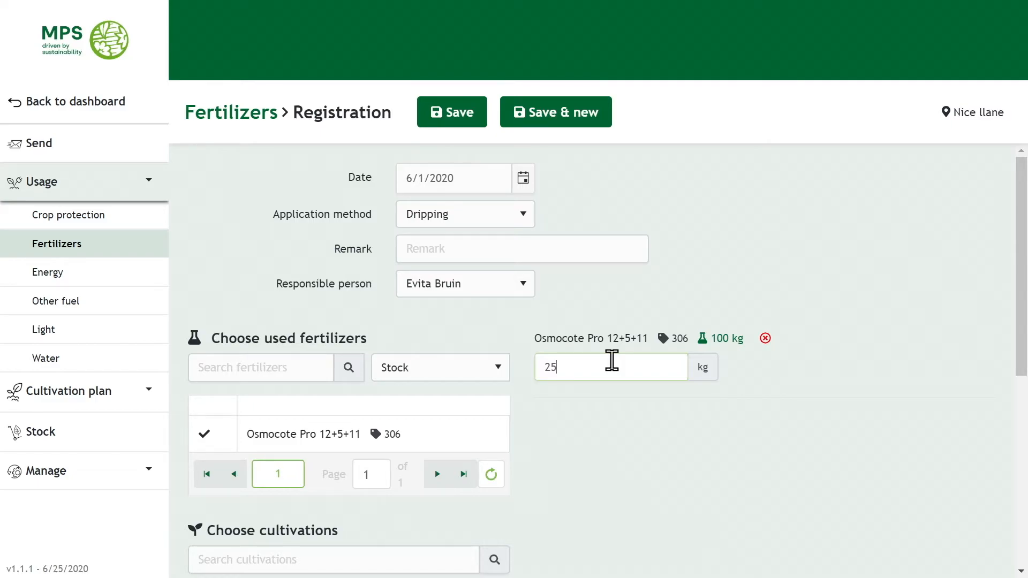
pyautogui.scroll(-7, 612, 362)
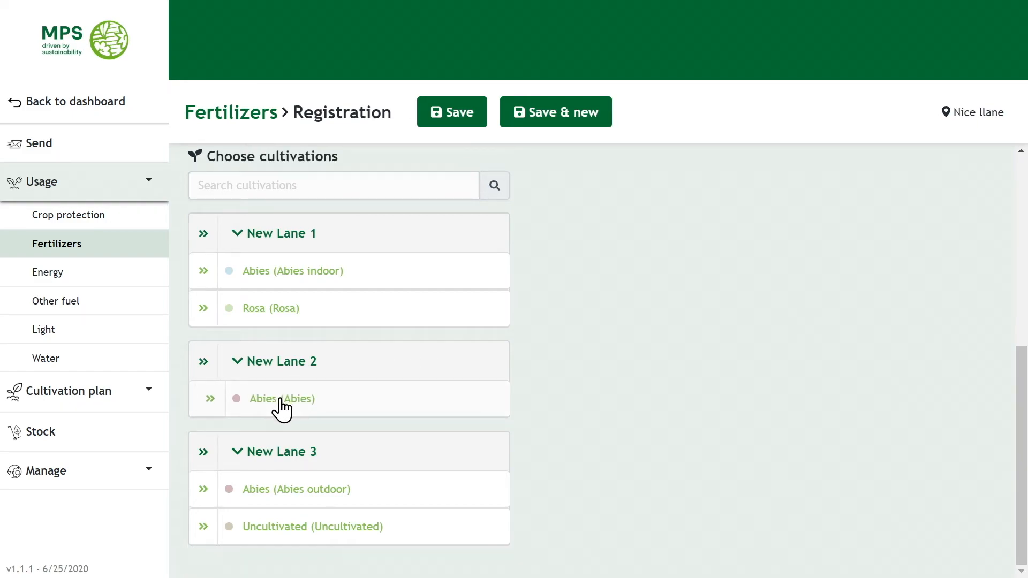
pyautogui.click(281, 401)
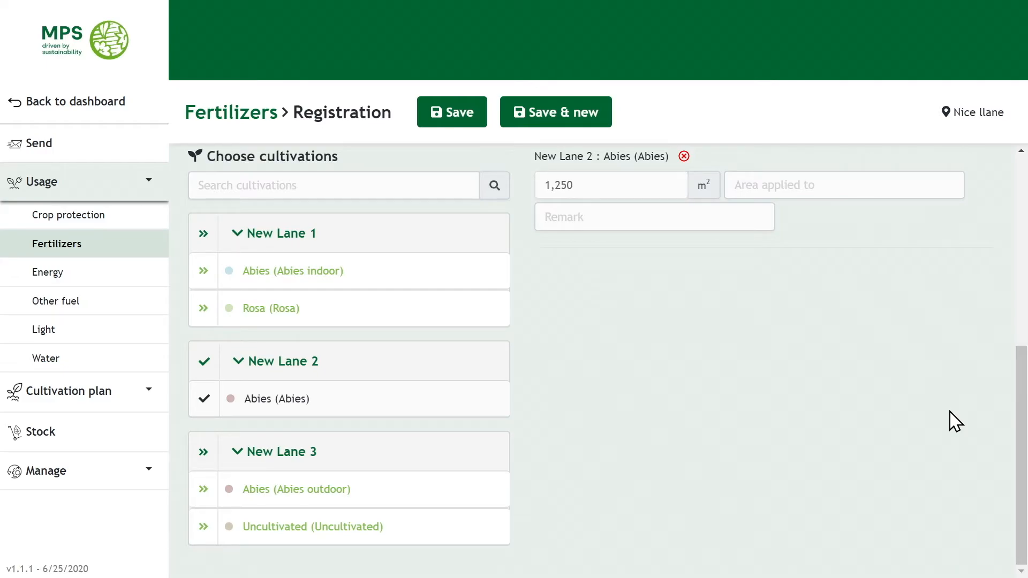
pyautogui.click(437, 114)
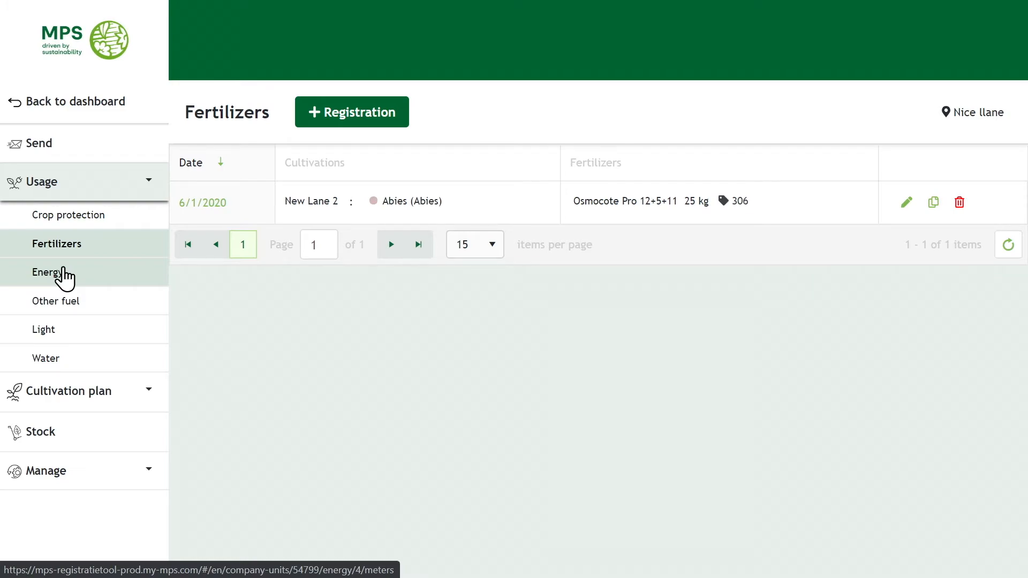
# Save an Electricity meter entry of 100 kWh usage, 100 green, then return to Energy.
pyautogui.click(65, 277)
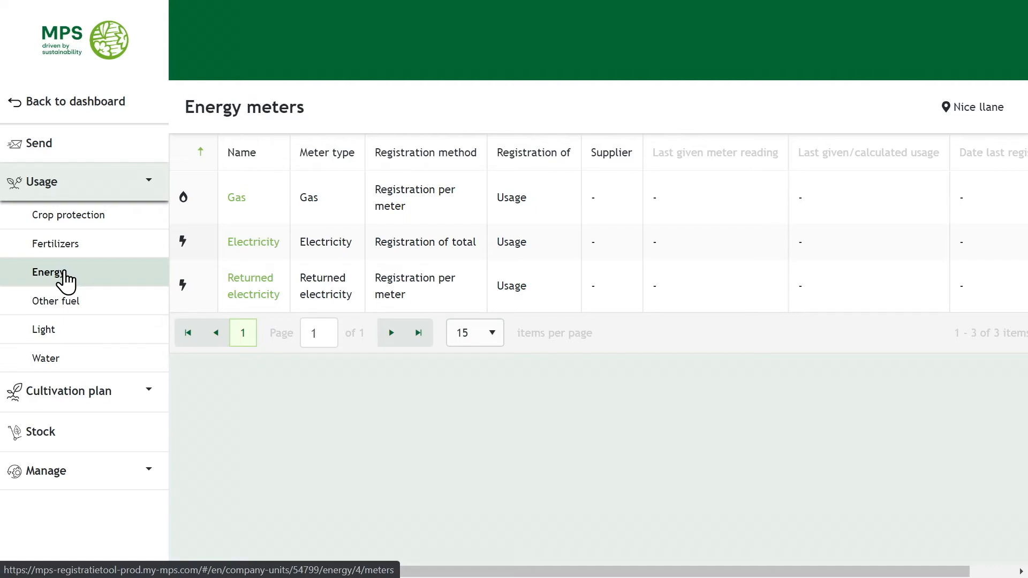
pyautogui.click(240, 247)
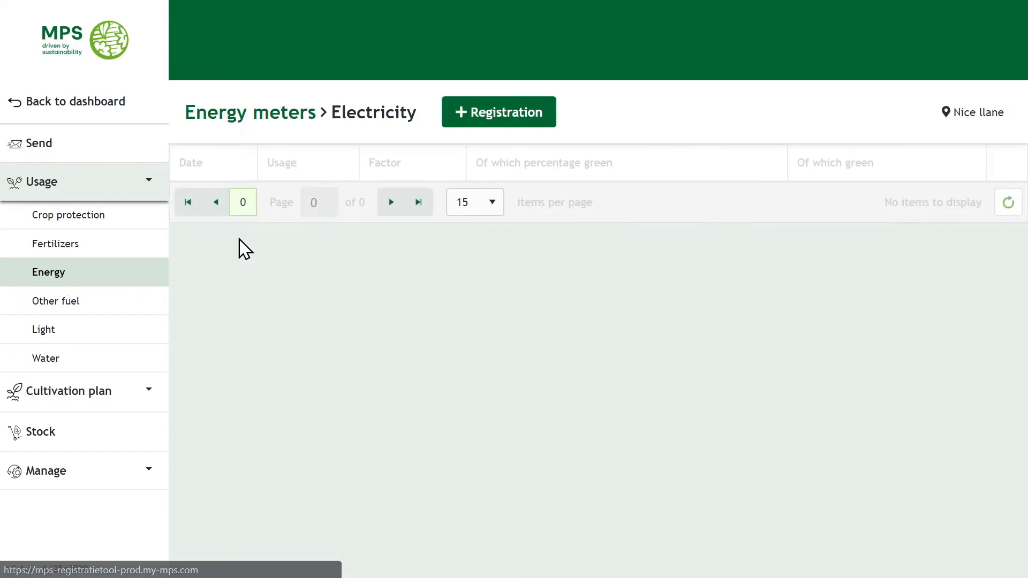
pyautogui.click(498, 112)
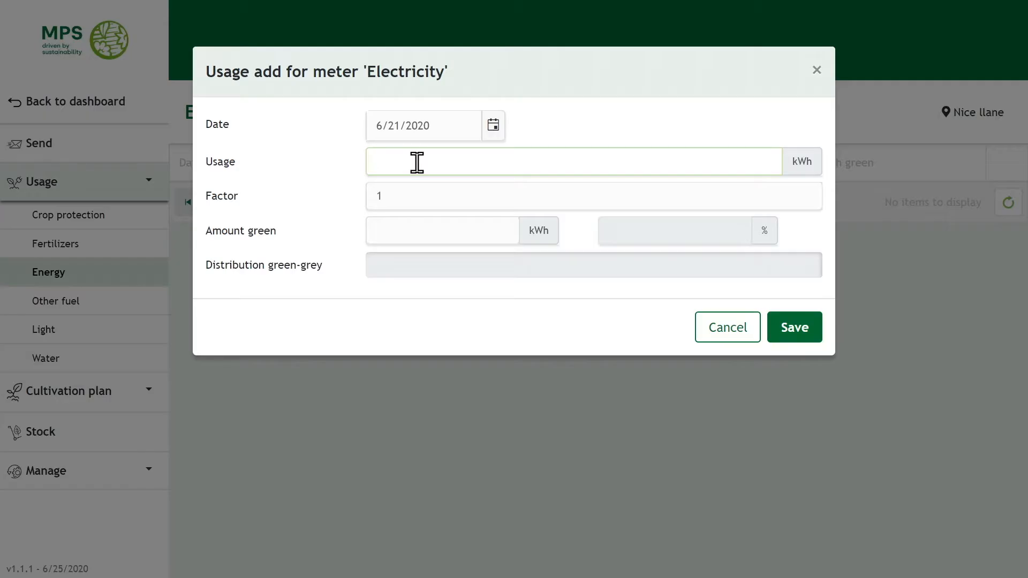
pyautogui.write('100')
pyautogui.click(438, 232)
pyautogui.write('100')
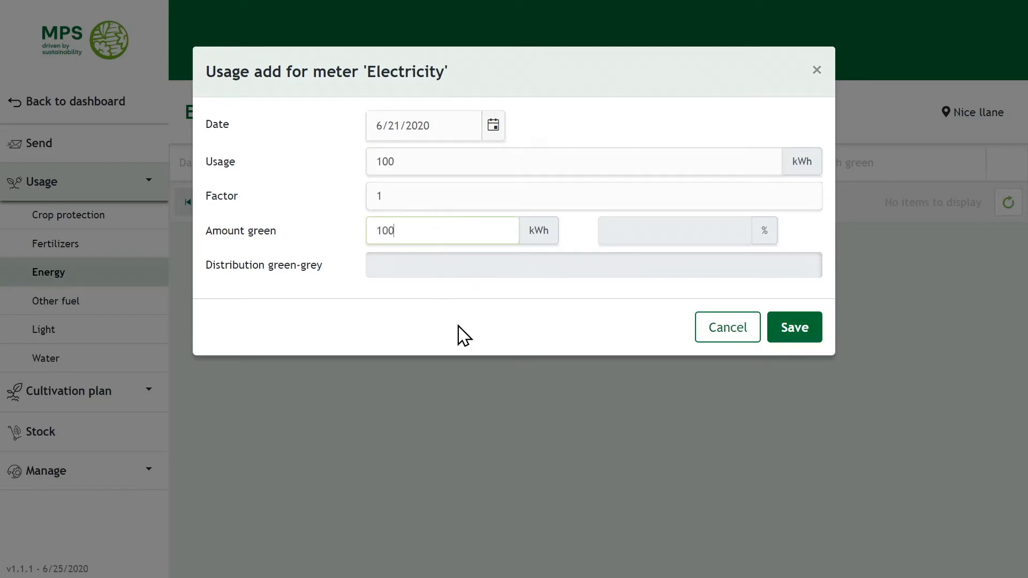
pyautogui.click(795, 327)
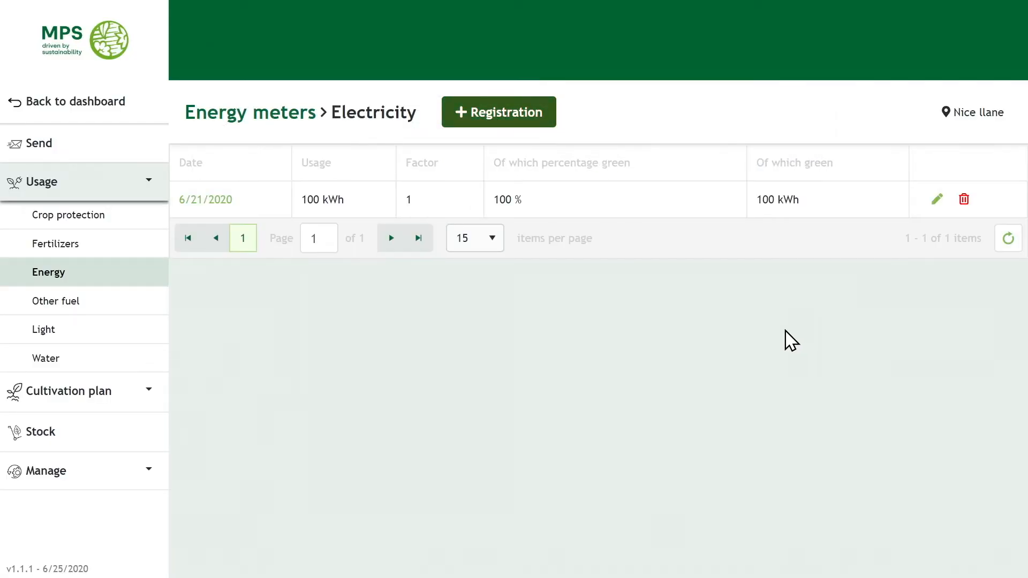
pyautogui.click(97, 276)
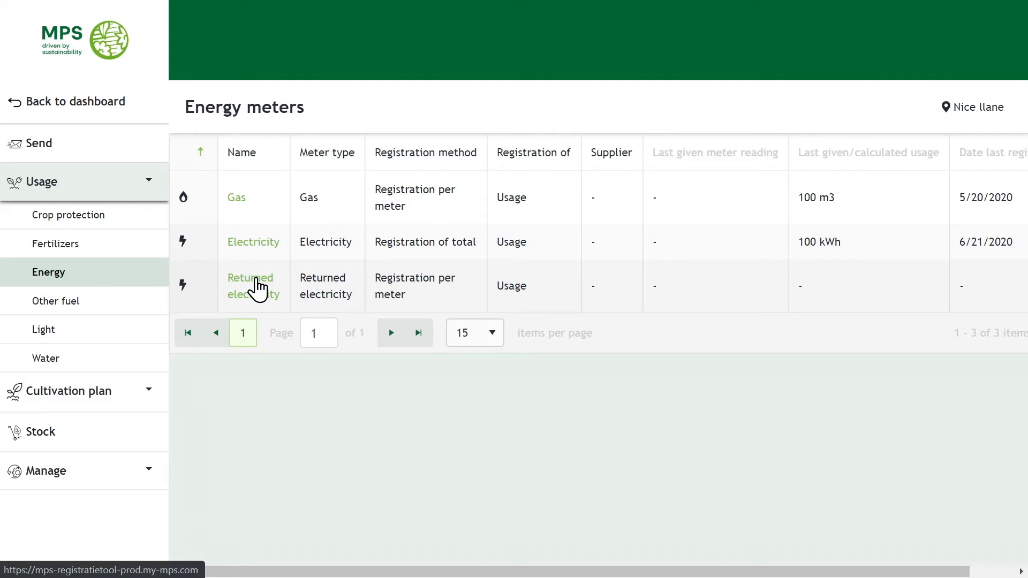
# Save a Returned electricity entry of 100 kWh dated 6/15/2020, then return to Energy.
pyautogui.click(257, 288)
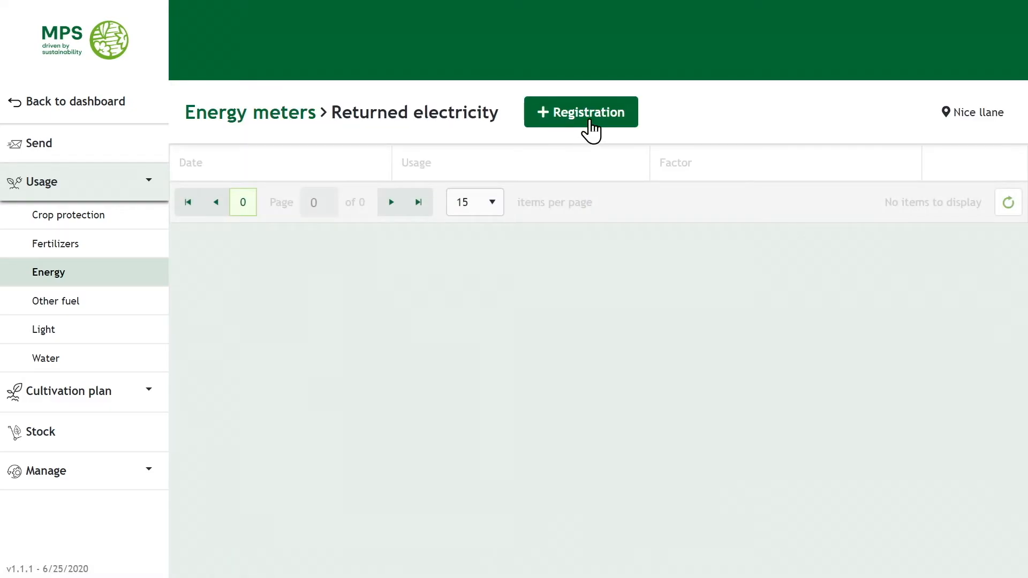
pyautogui.click(594, 119)
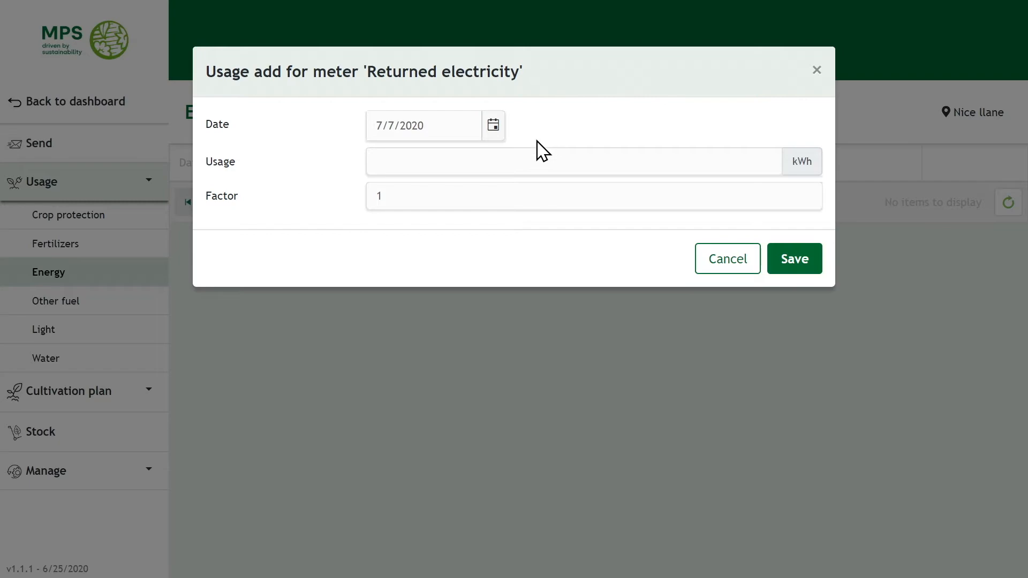
pyautogui.click(494, 127)
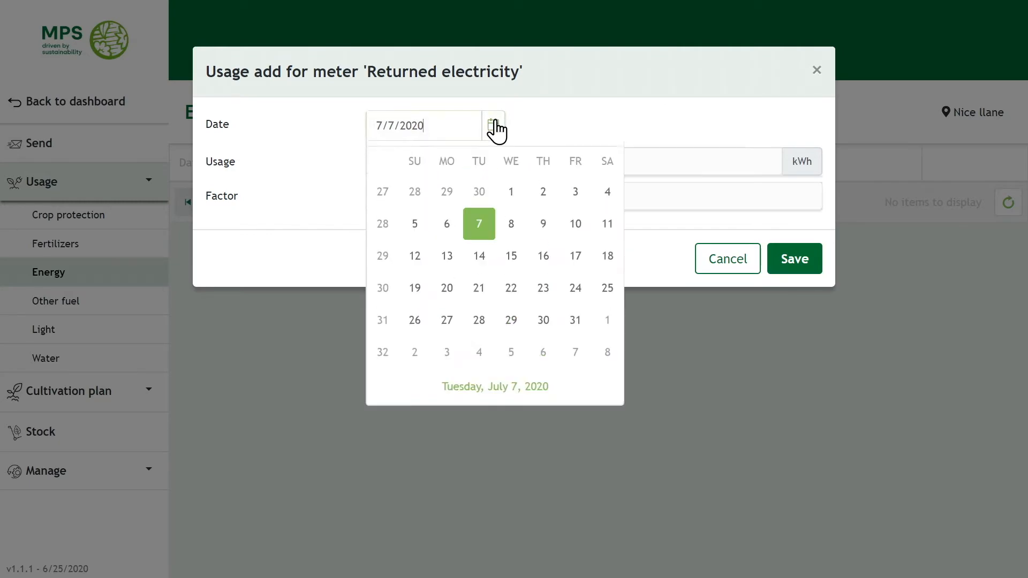
pyautogui.click(388, 164)
pyautogui.click(444, 284)
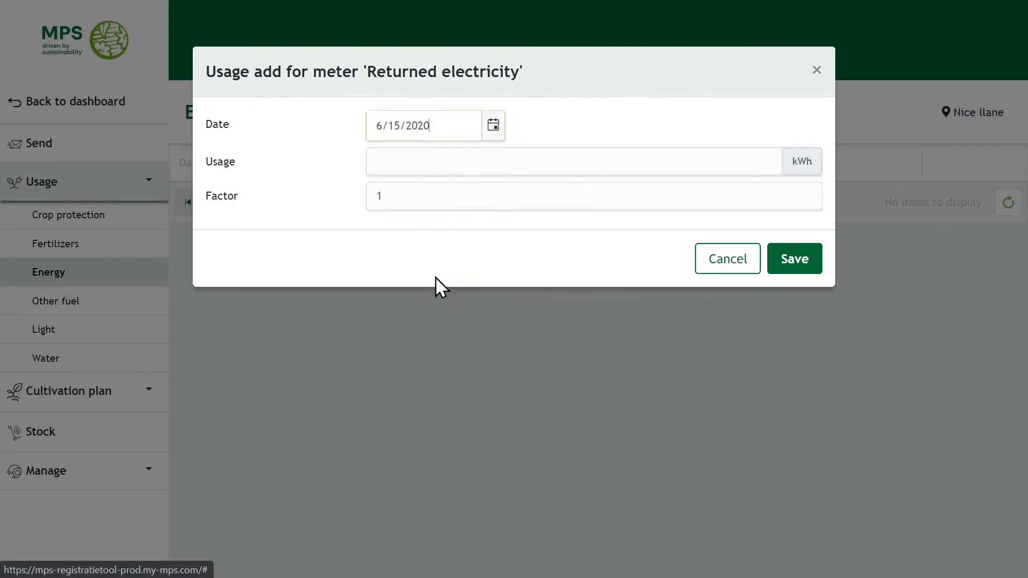
pyautogui.click(426, 162)
pyautogui.write('100')
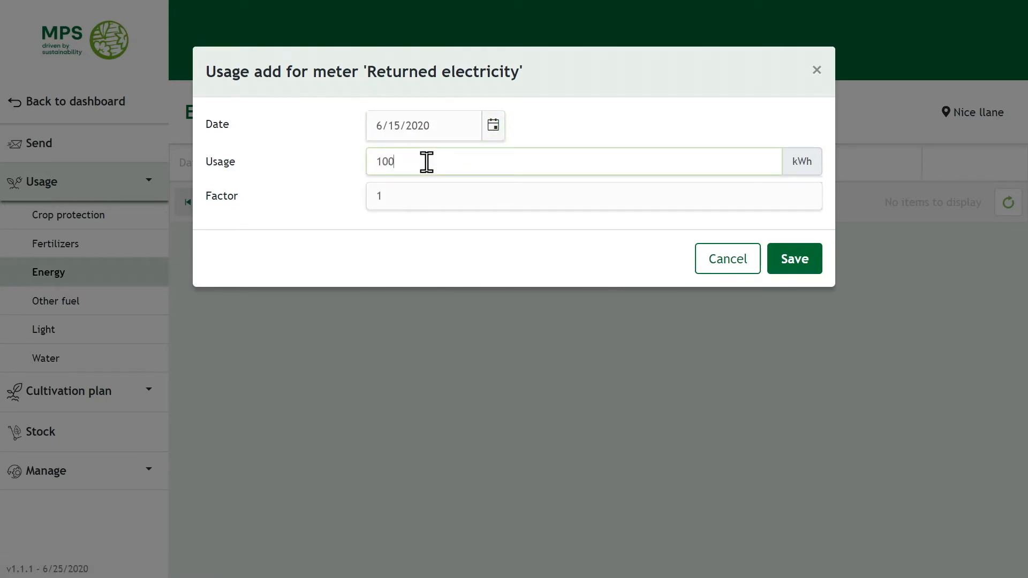
pyautogui.click(796, 263)
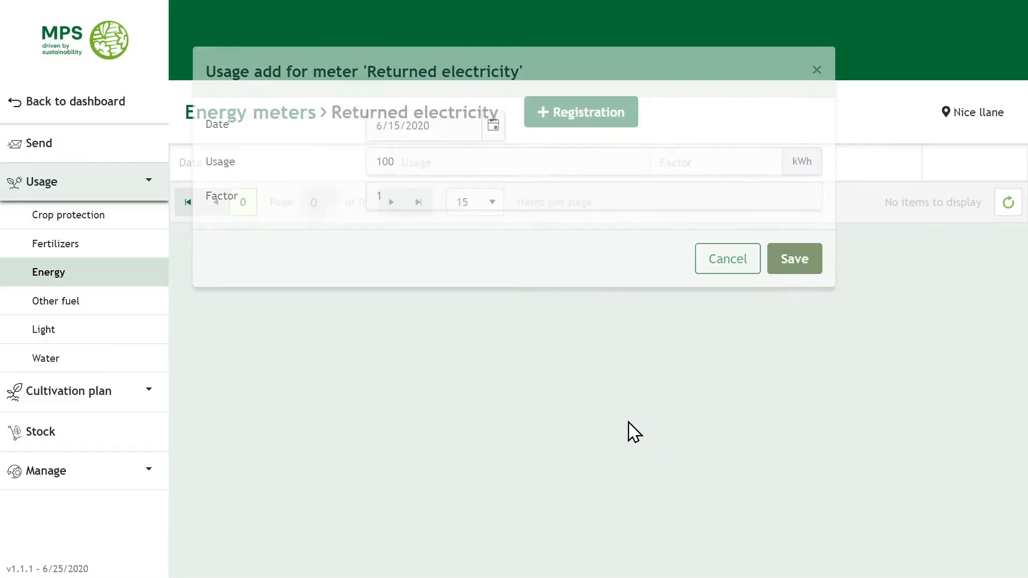
pyautogui.click(32, 275)
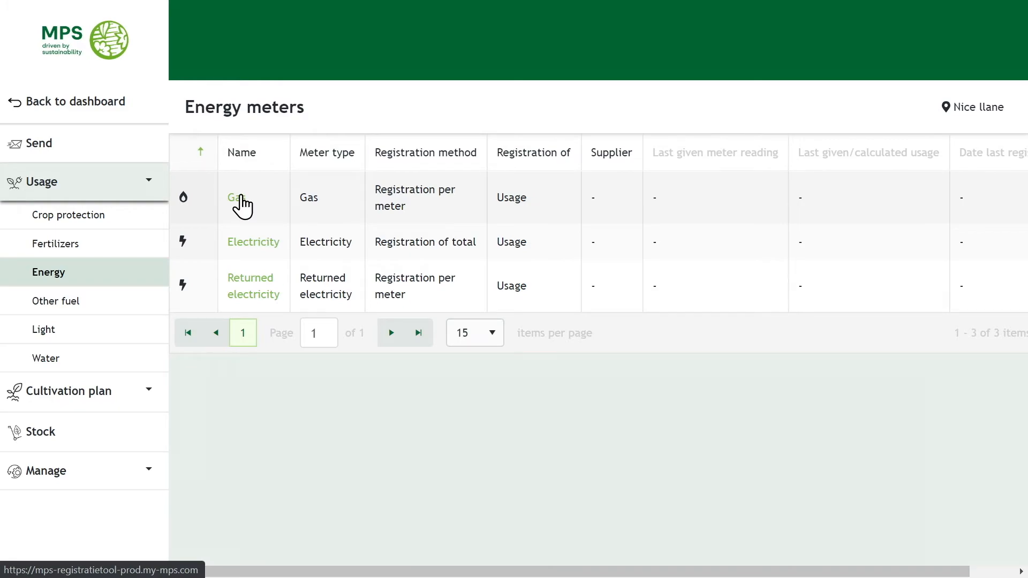
# Save a Gas meter entry of 100 m3 dated 5/20/2020.
pyautogui.click(241, 205)
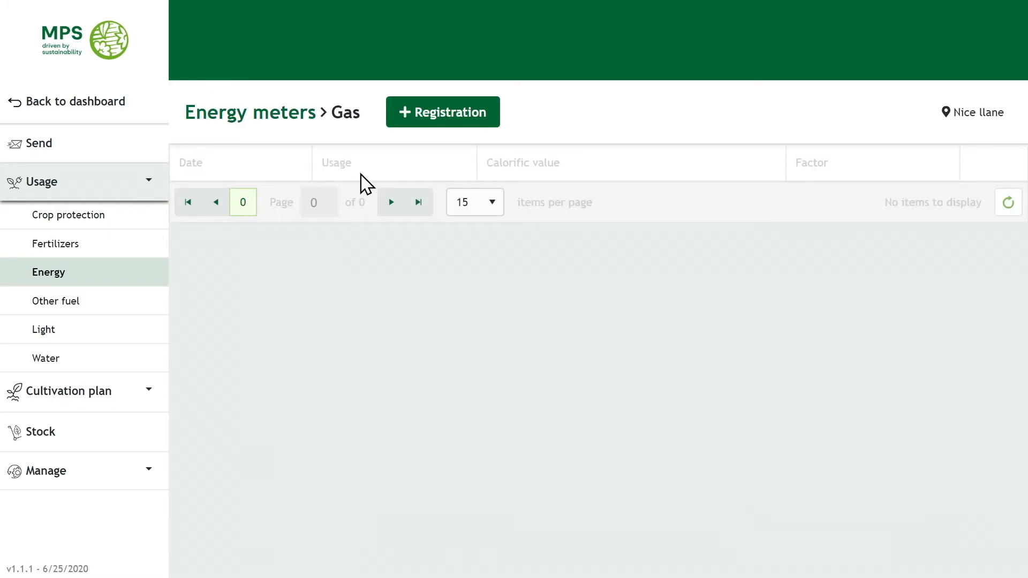
pyautogui.click(437, 111)
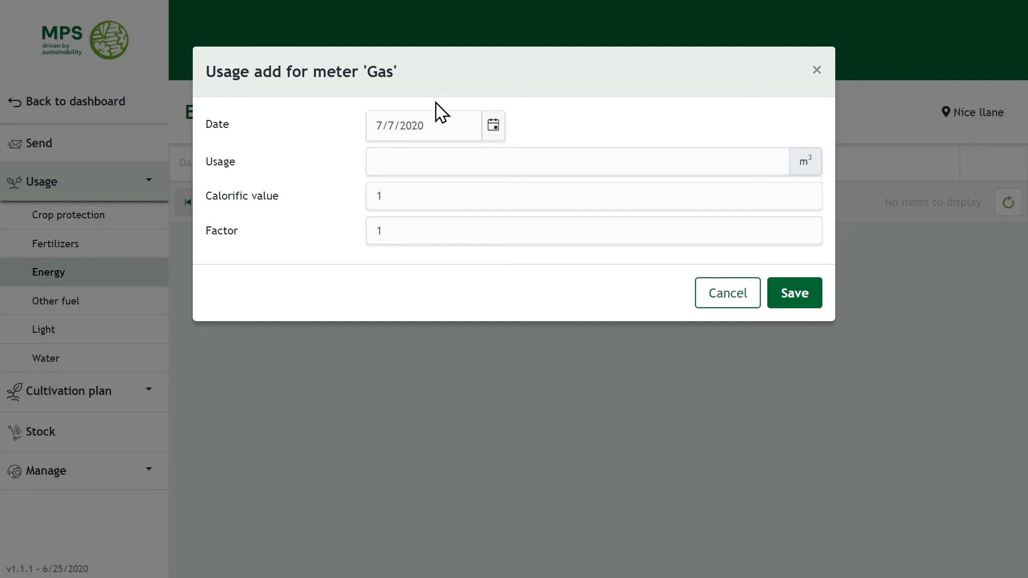
pyautogui.click(491, 128)
pyautogui.click(382, 158)
pyautogui.click(382, 158)
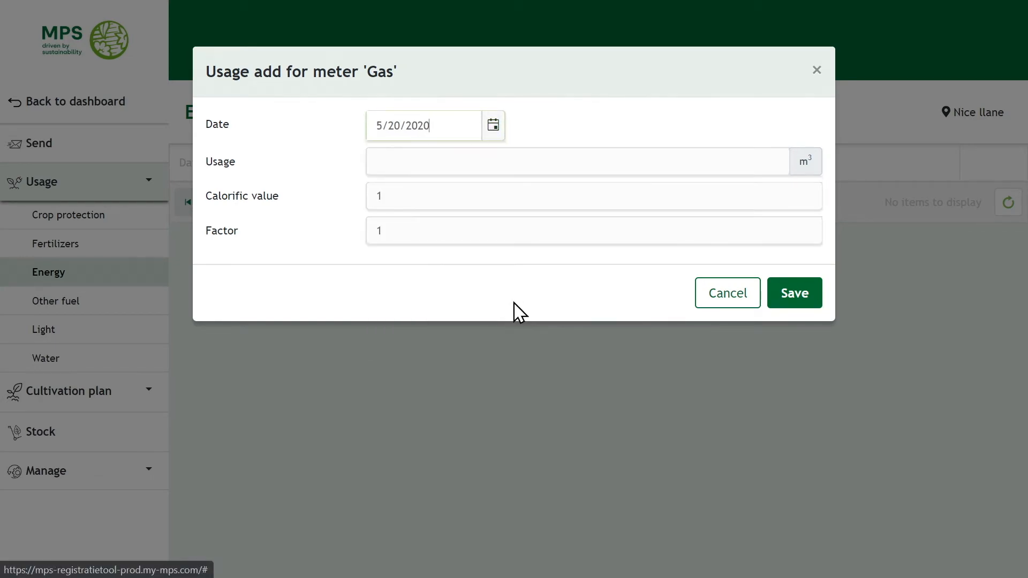
pyautogui.click(453, 167)
pyautogui.write('100')
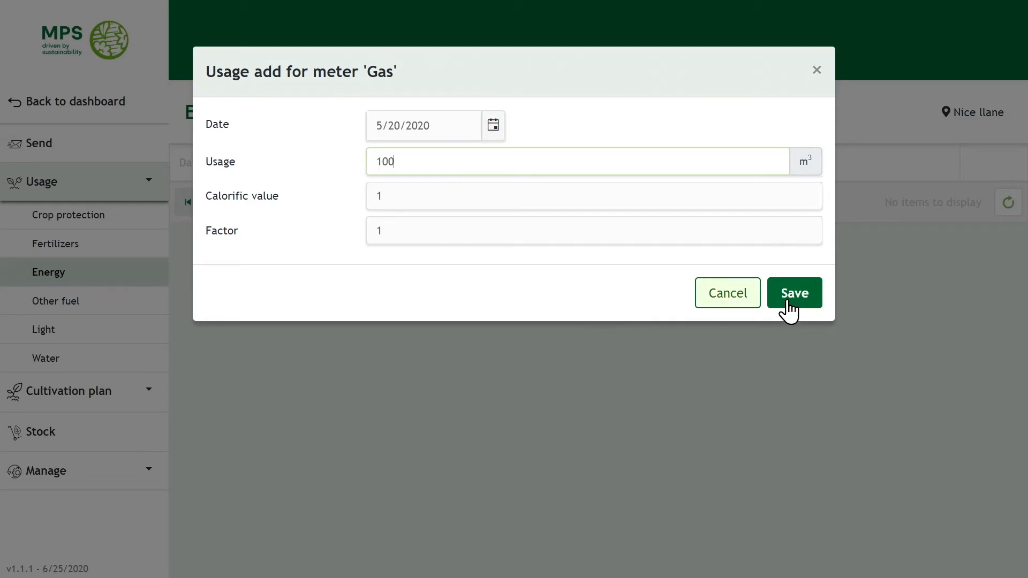
pyautogui.click(810, 304)
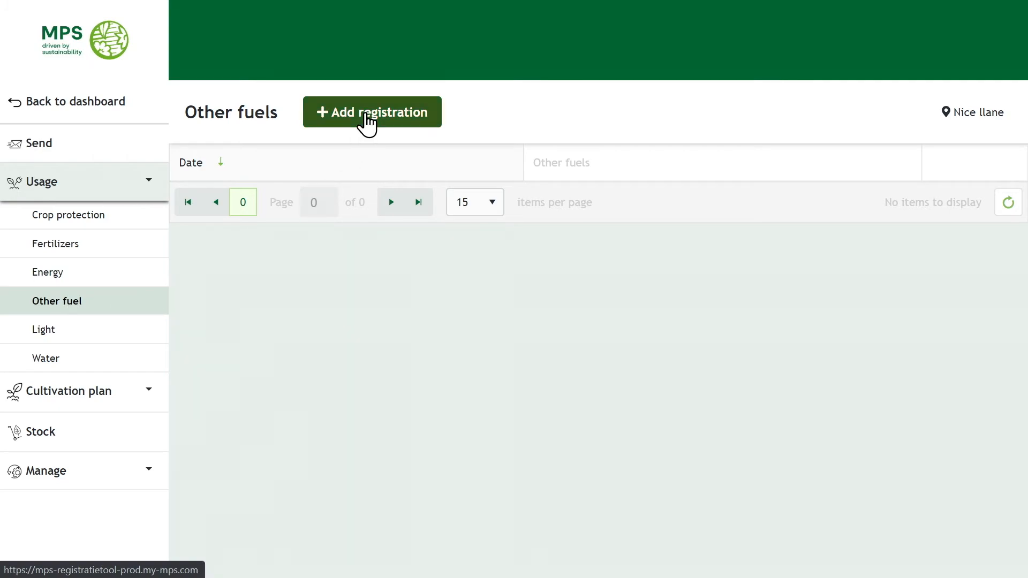
# Register 100 litres of Propane on 6/26/2020, then begin a light registration for a period.
pyautogui.click(367, 119)
pyautogui.click(490, 134)
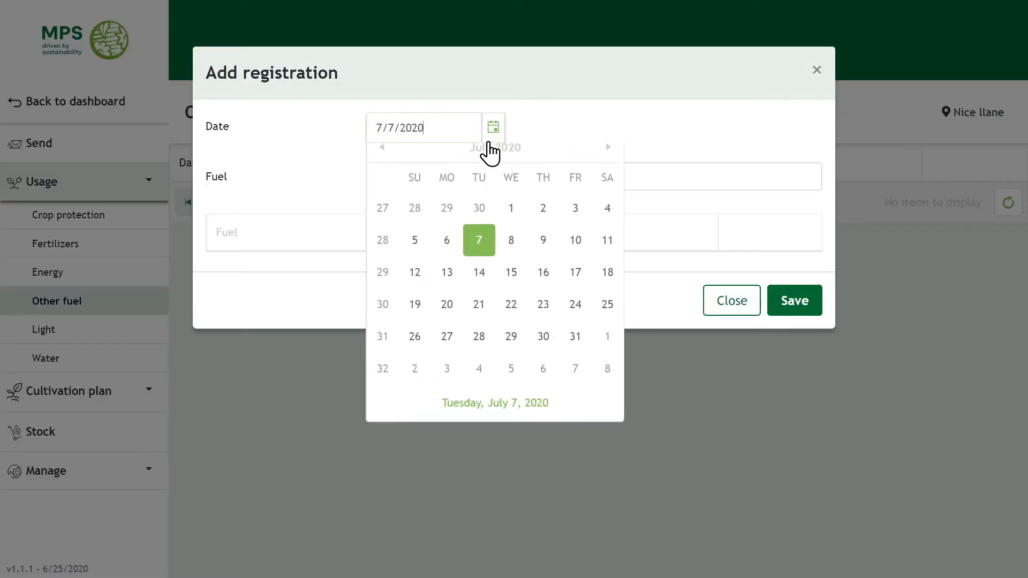
pyautogui.click(372, 169)
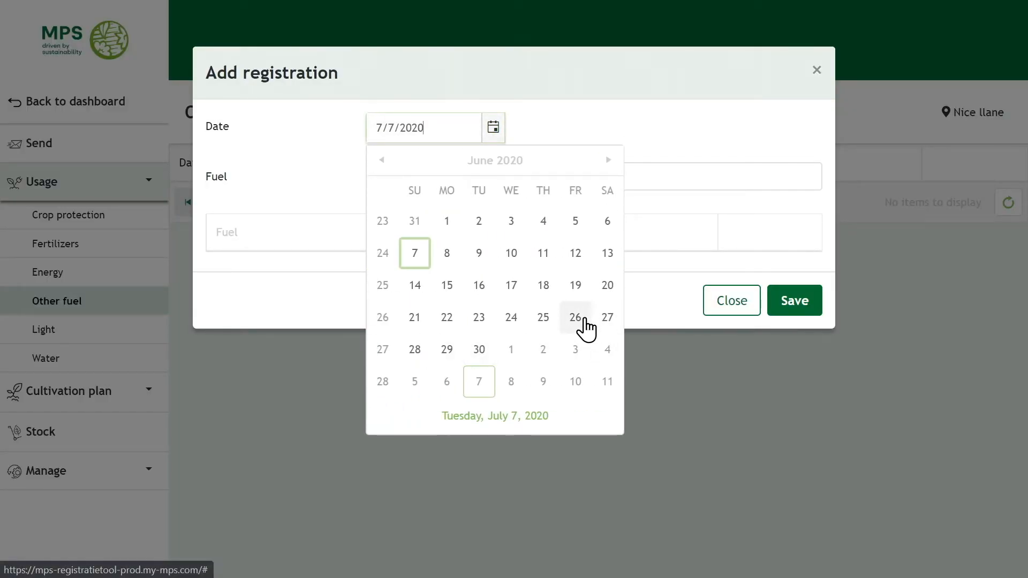
pyautogui.click(580, 317)
pyautogui.click(461, 177)
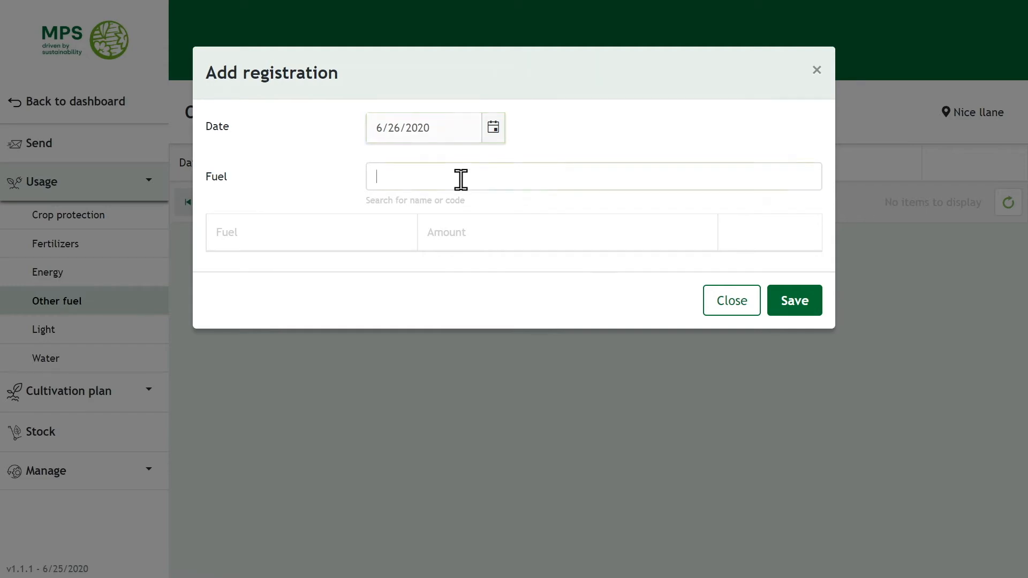
pyautogui.click(440, 268)
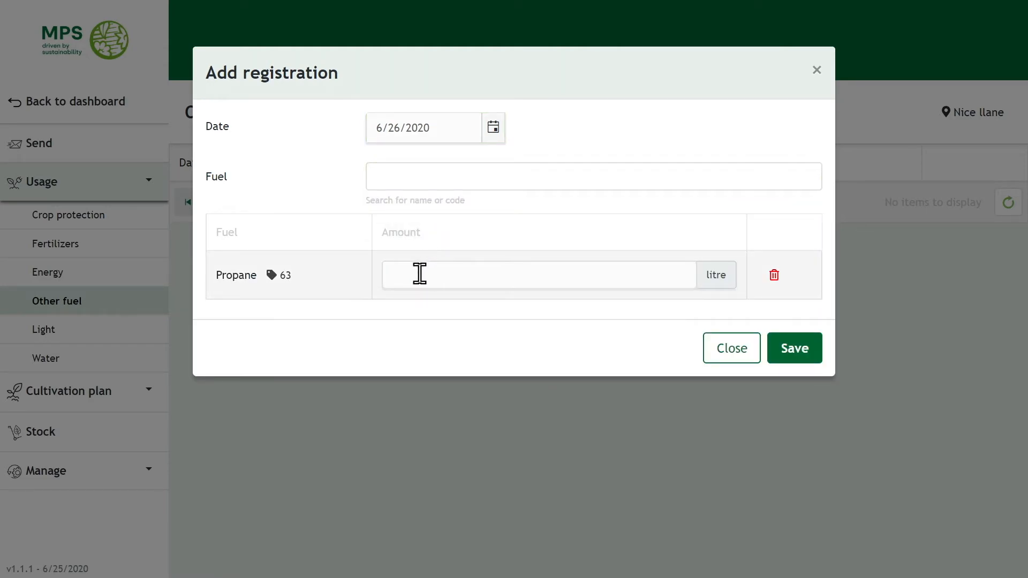
pyautogui.click(550, 277)
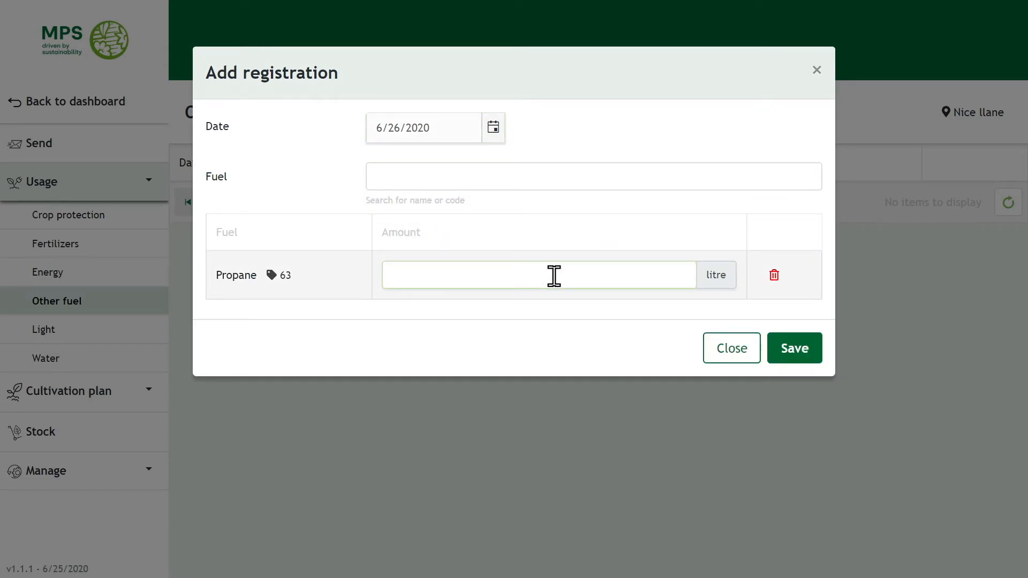
pyautogui.write('100')
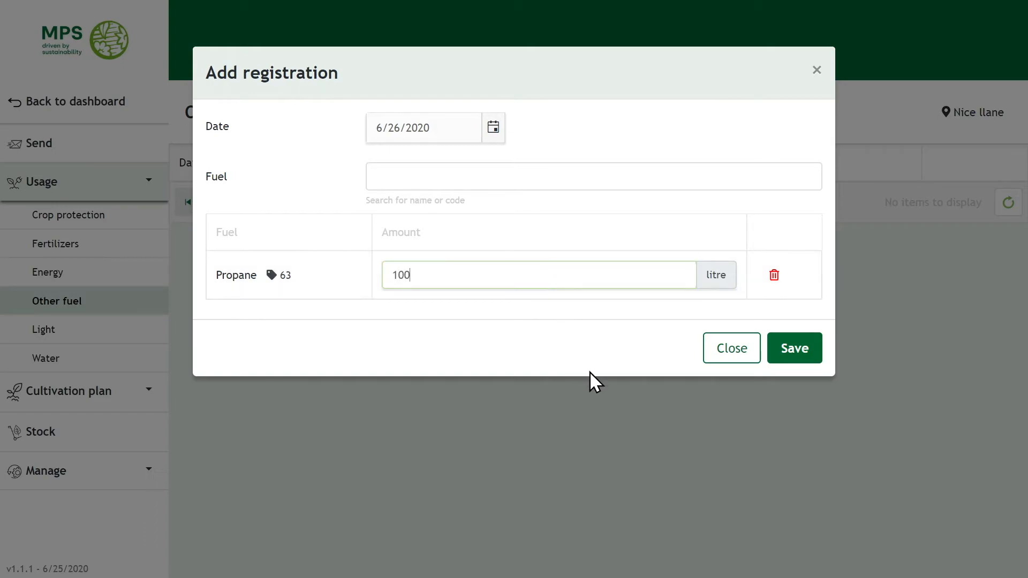
pyautogui.click(804, 350)
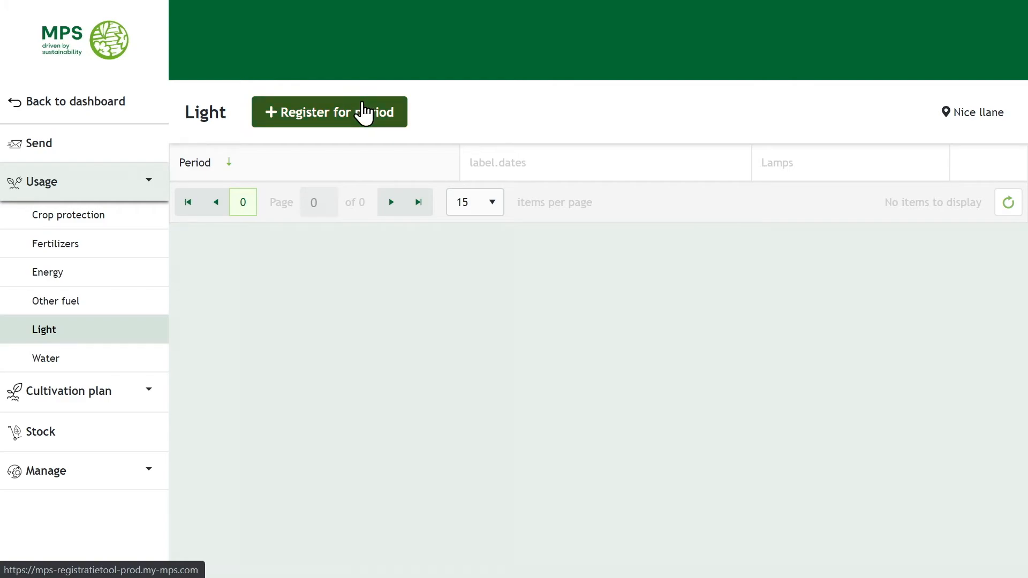
pyautogui.click(368, 112)
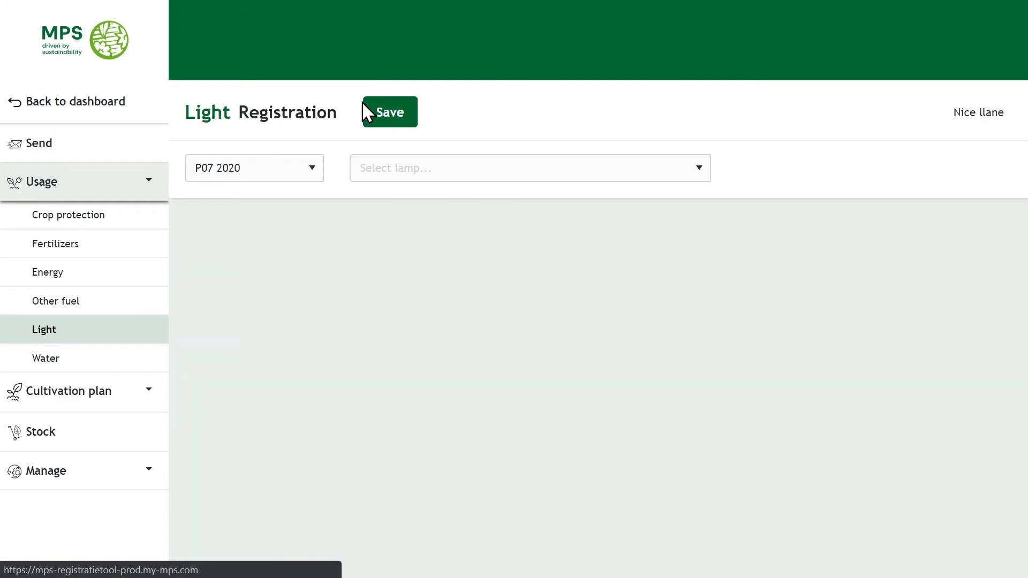
# Select P06 2020 as the light registration period.
pyautogui.click(310, 179)
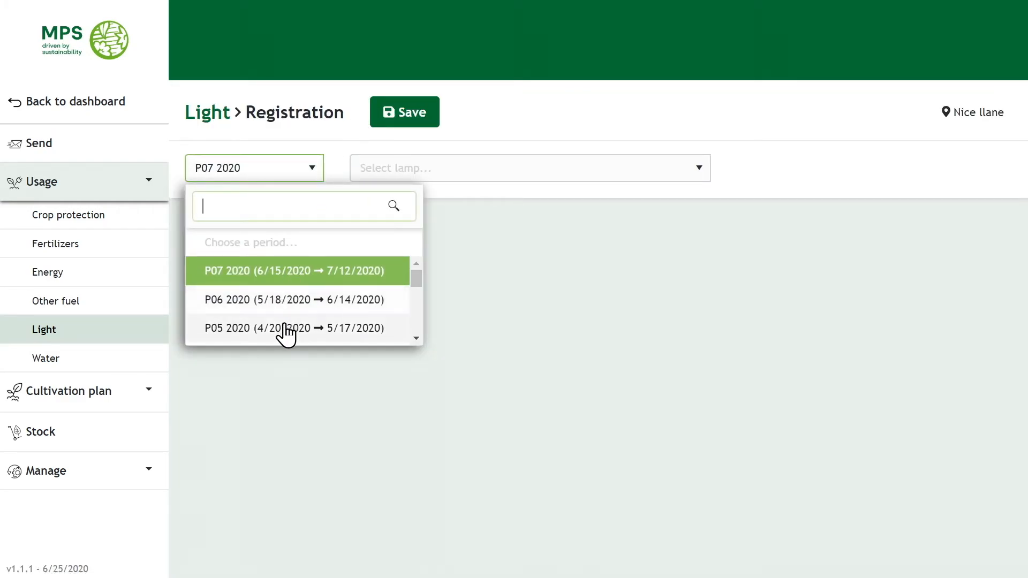
pyautogui.click(287, 300)
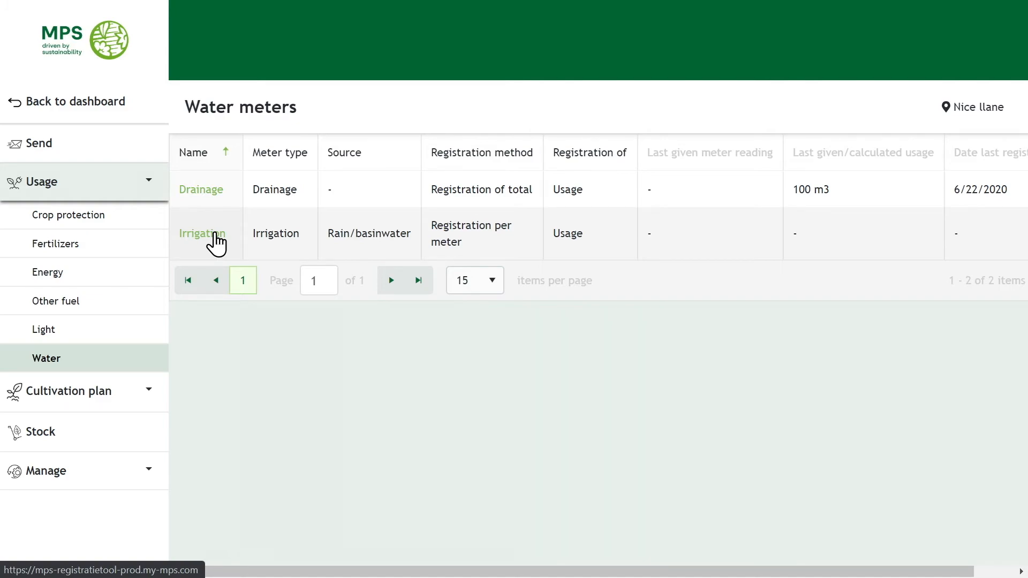
# Save an Irrigation meter entry of 100 m3 dated 6/14/2020.
pyautogui.click(215, 235)
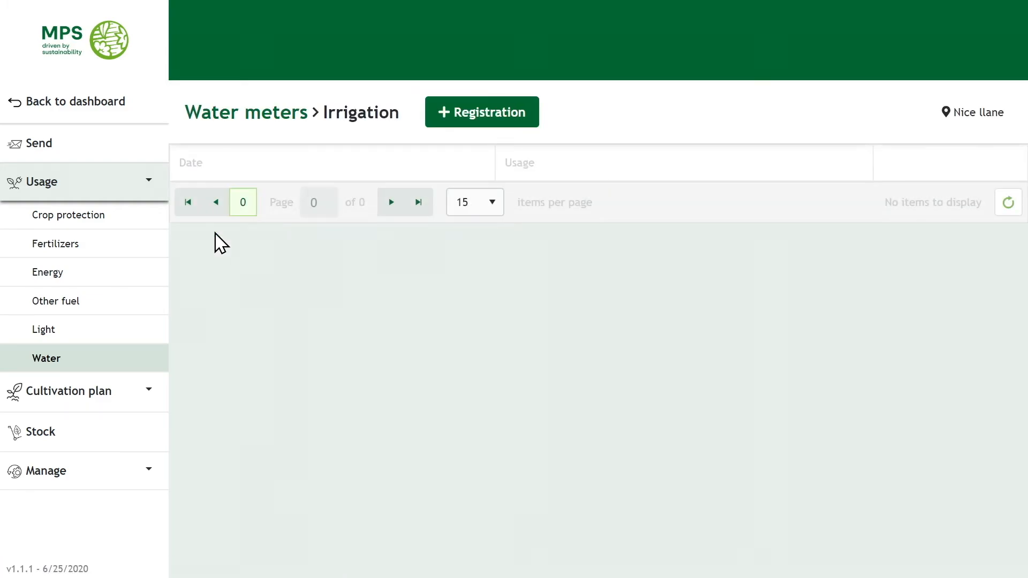
pyautogui.click(462, 119)
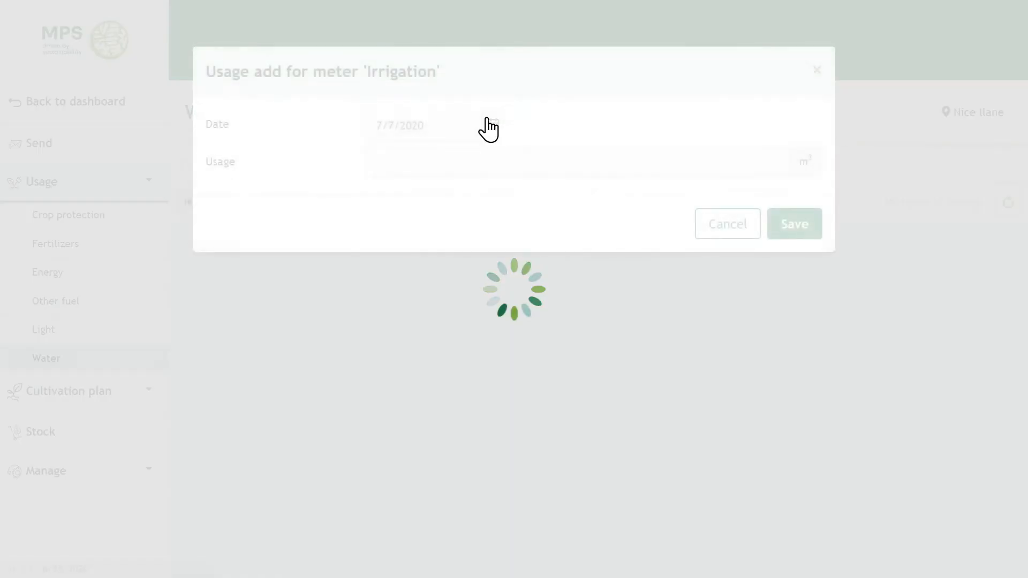
pyautogui.click(491, 125)
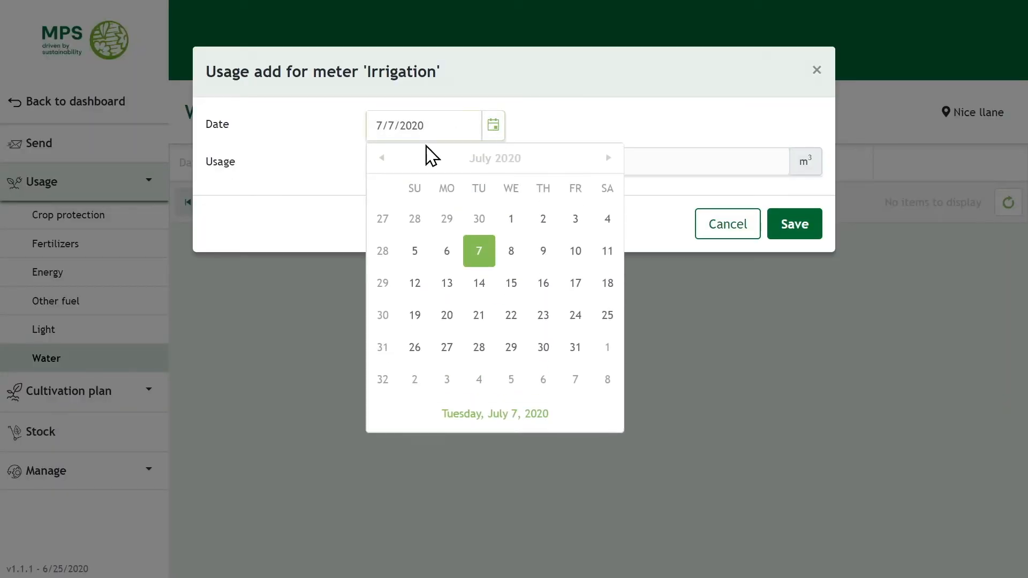
pyautogui.click(383, 157)
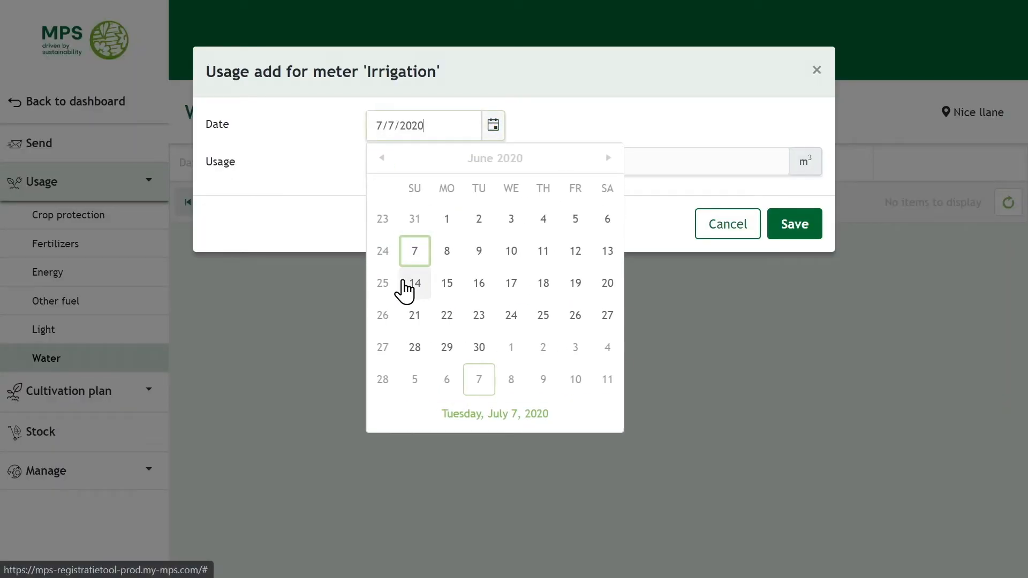
pyautogui.click(416, 285)
pyautogui.click(625, 160)
pyautogui.write('100')
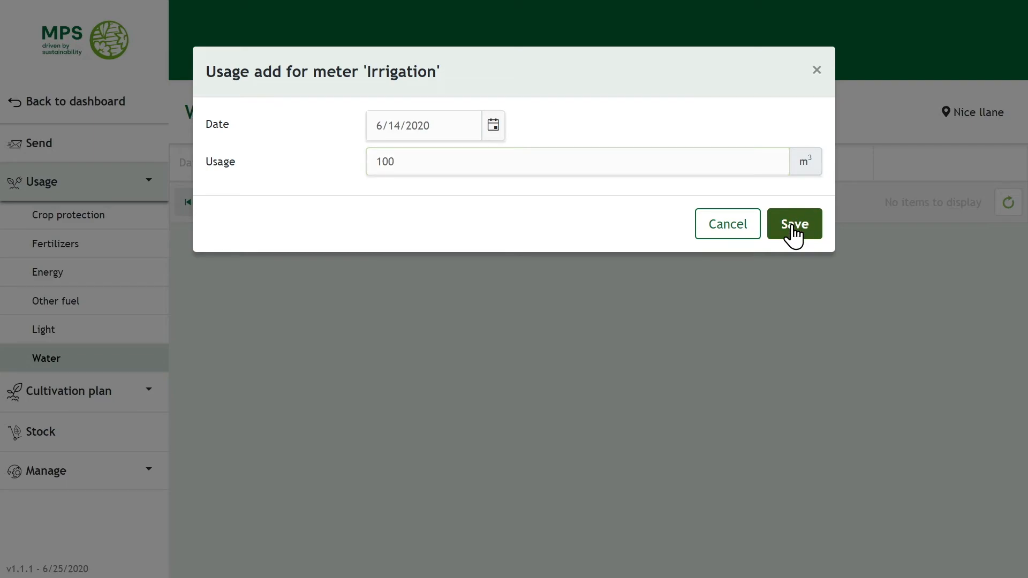
pyautogui.click(794, 225)
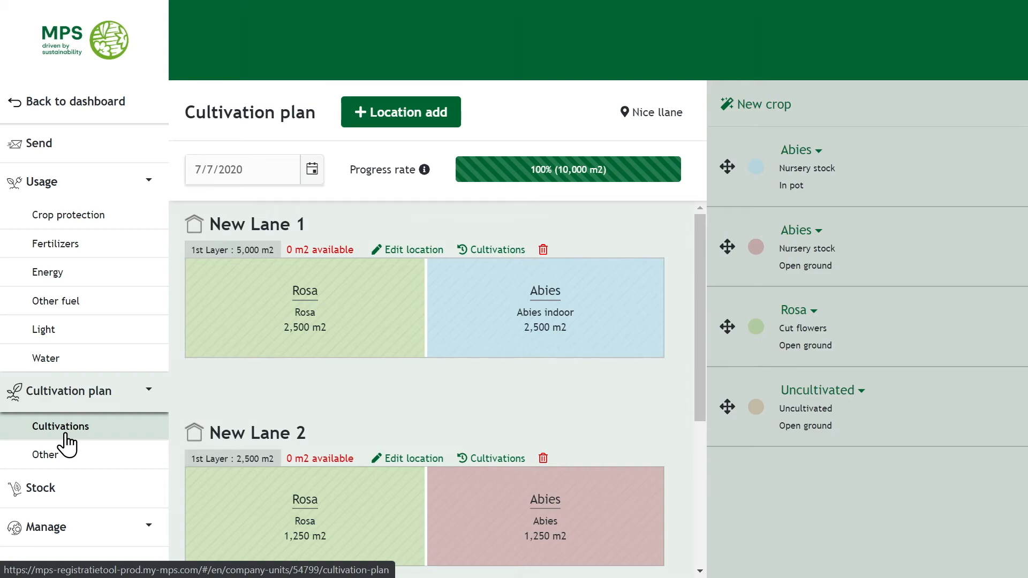
# Check P06 2020's Crop protection, Fertilisers and Water totals, then agree and send the period.
pyautogui.click(122, 143)
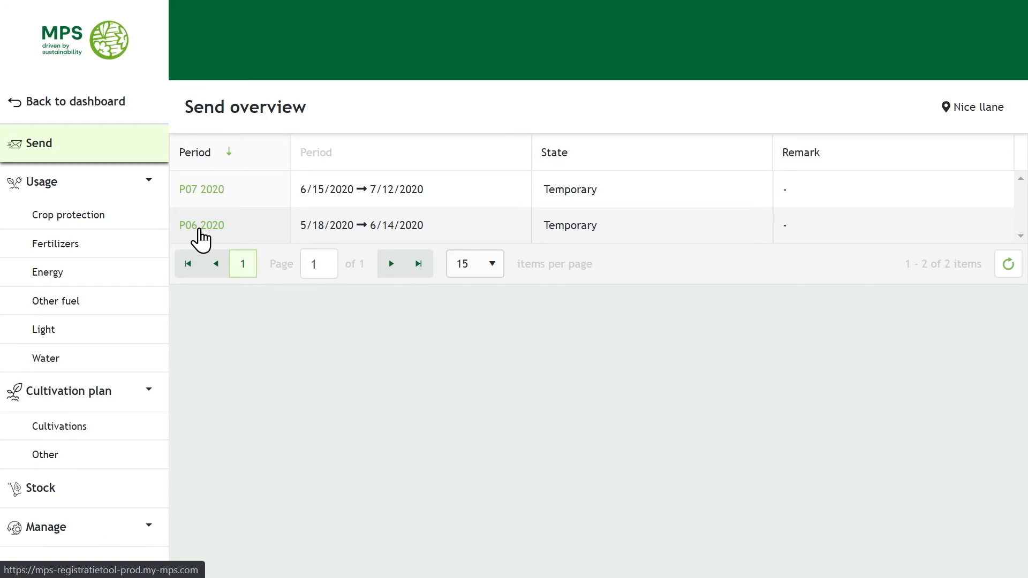
pyautogui.click(200, 231)
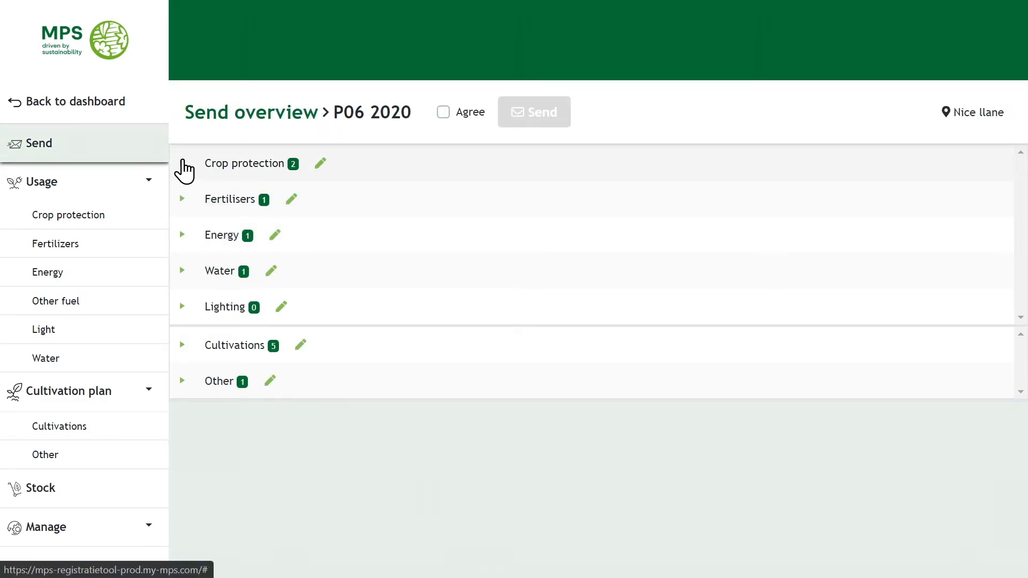
pyautogui.click(182, 162)
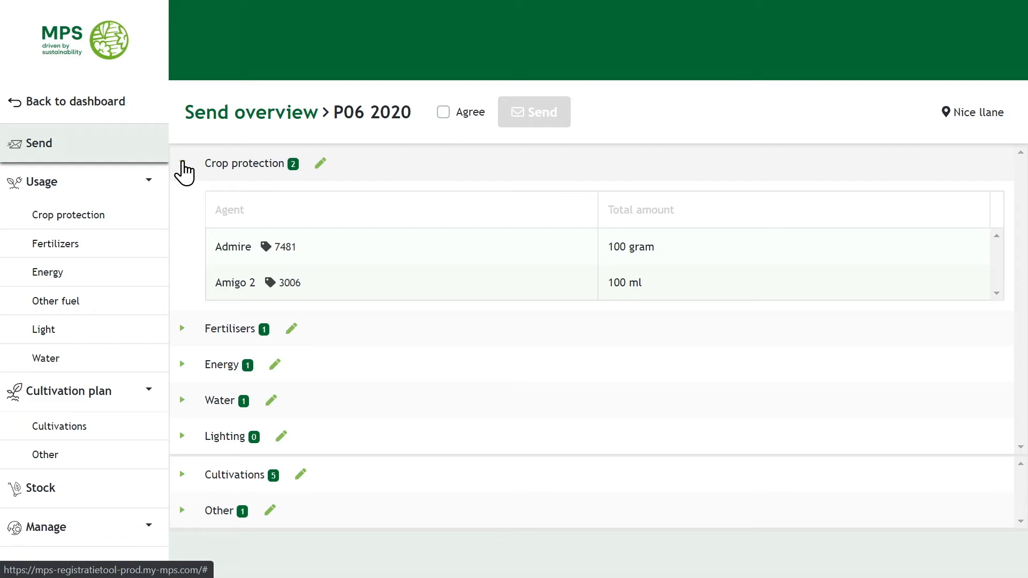
pyautogui.click(183, 162)
pyautogui.click(183, 199)
pyautogui.click(183, 199)
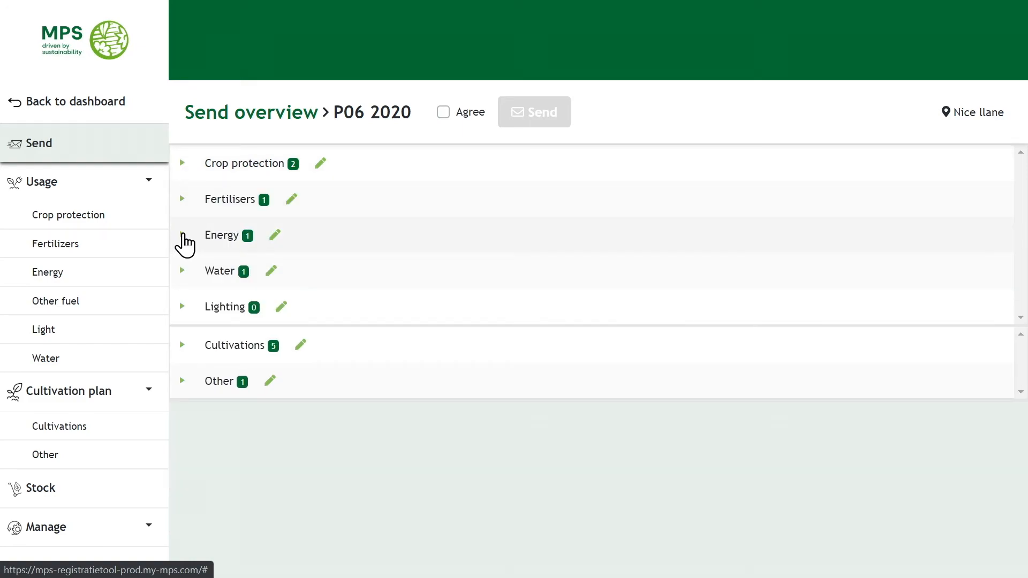
pyautogui.click(189, 270)
pyautogui.click(185, 271)
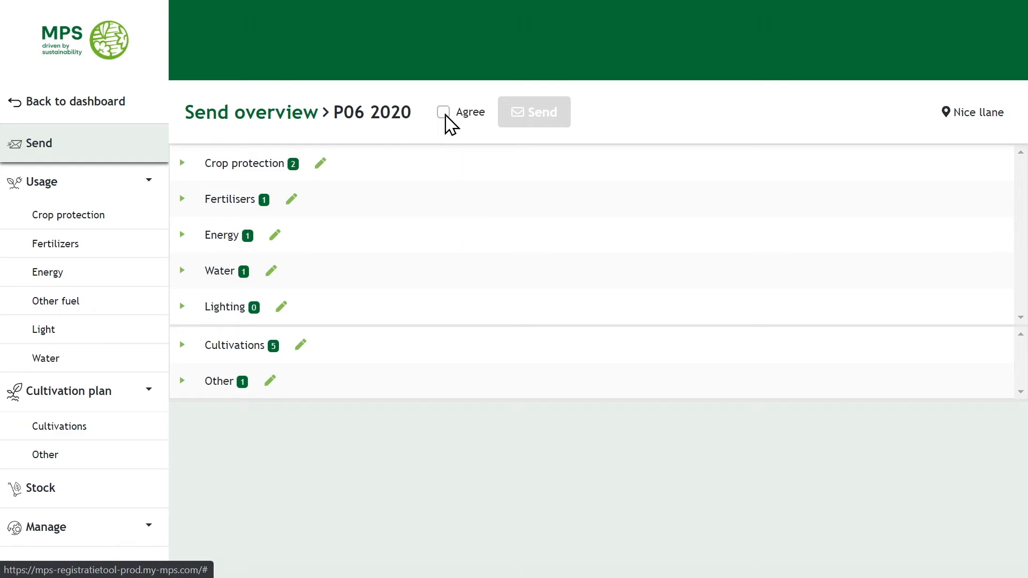
pyautogui.click(445, 113)
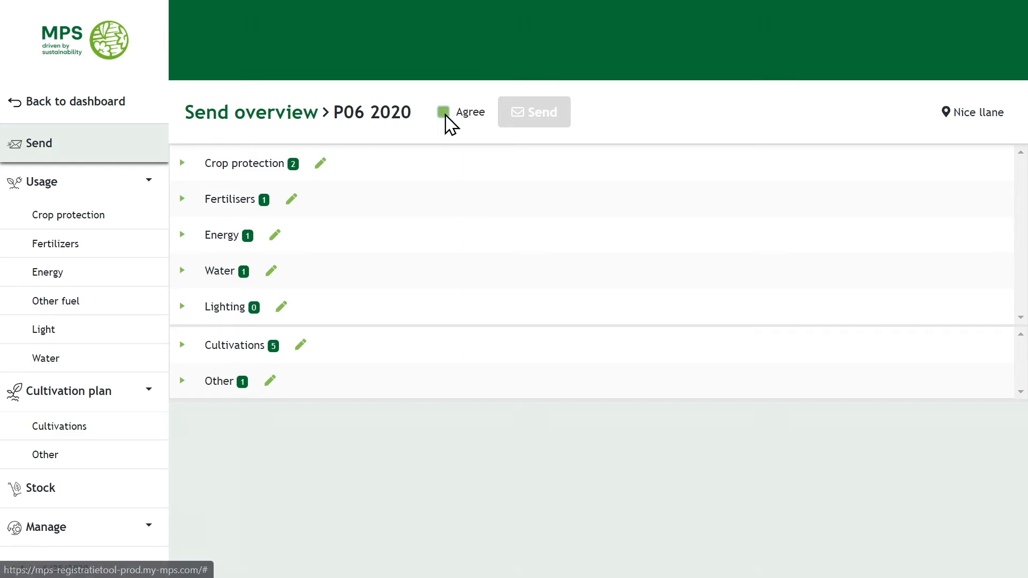
pyautogui.click(550, 131)
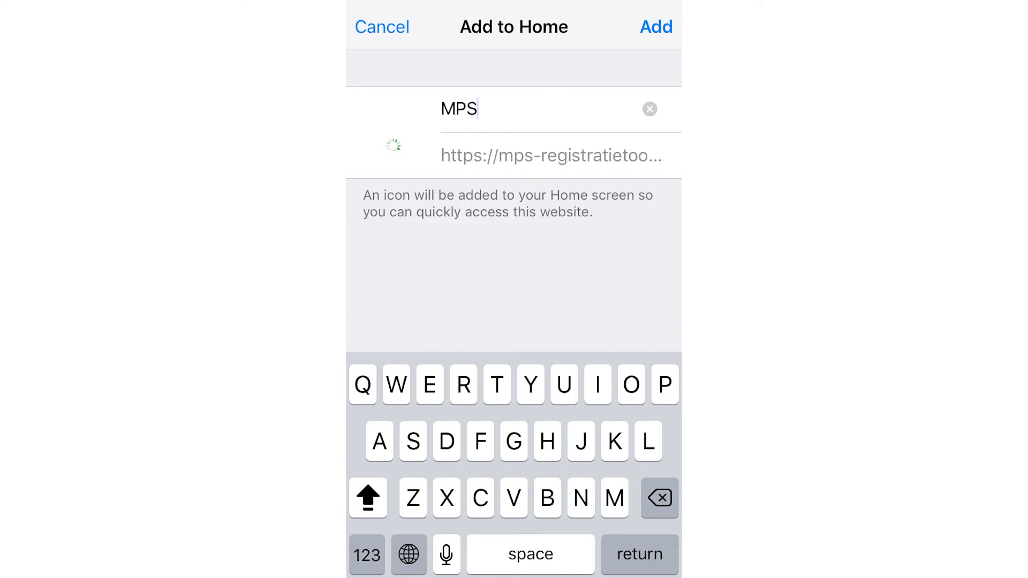
# Name the Safari Home screen shortcut 'MPS RECORDS' and add it.
pyautogui.write('RECORDS')
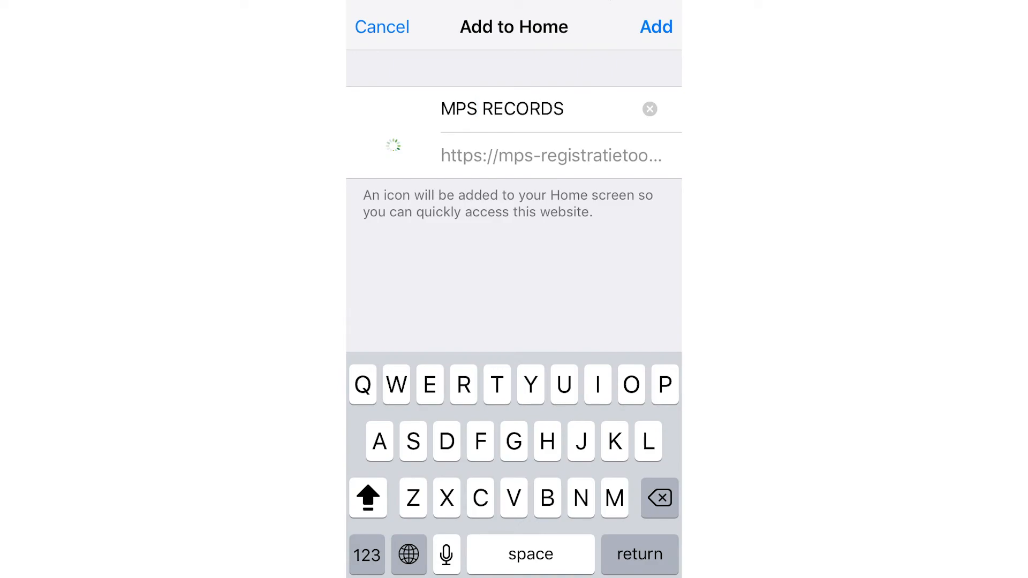
pyautogui.click(657, 27)
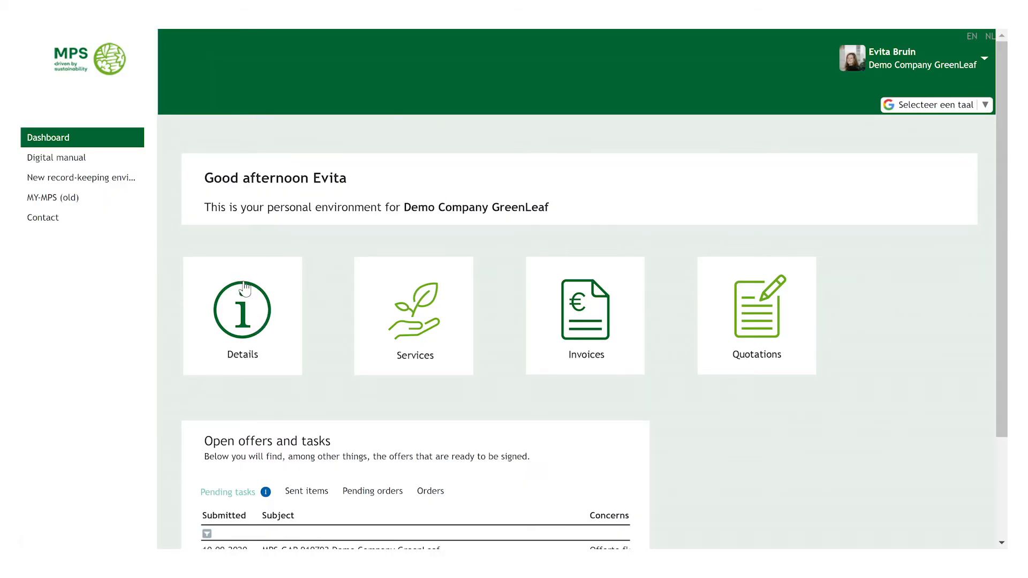
# Open Personal details in Modify mode, review the form, submit it, and go back to the dashboard.
pyautogui.click(241, 303)
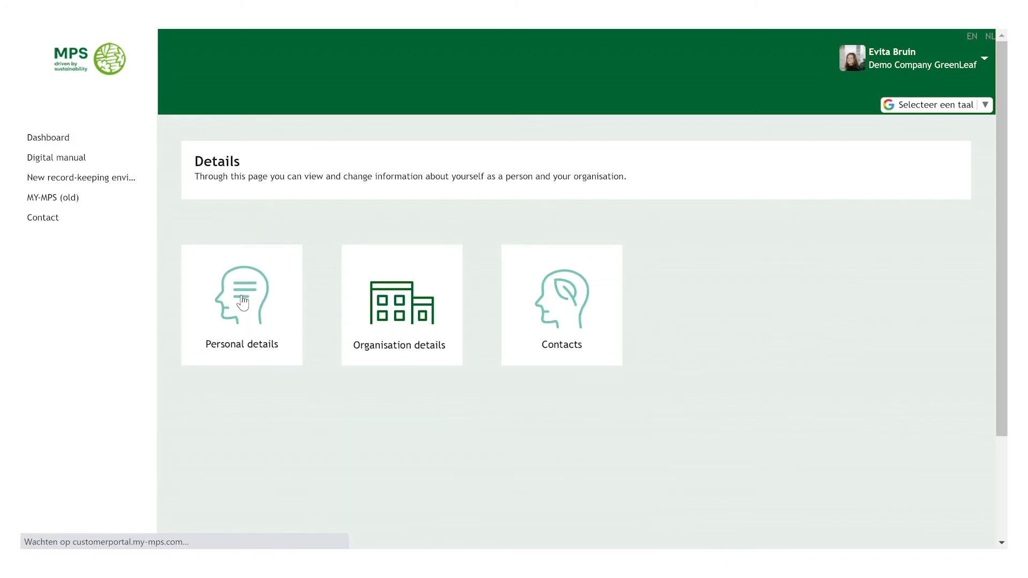
pyautogui.click(243, 302)
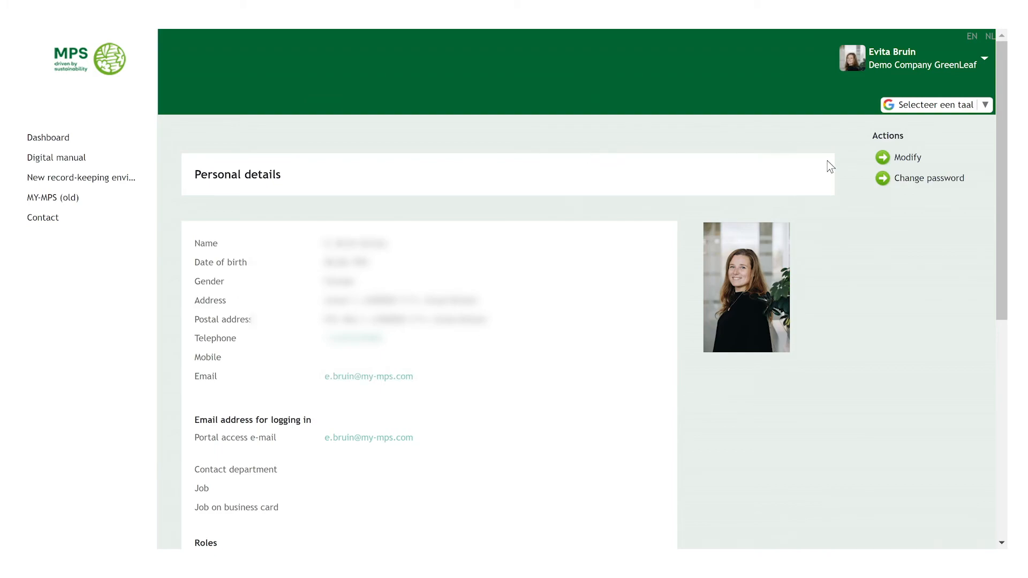
pyautogui.click(907, 157)
pyautogui.scroll(-1, 417, 308)
pyautogui.click(417, 307)
pyautogui.scroll(-1, 419, 316)
pyautogui.scroll(-1, 409, 276)
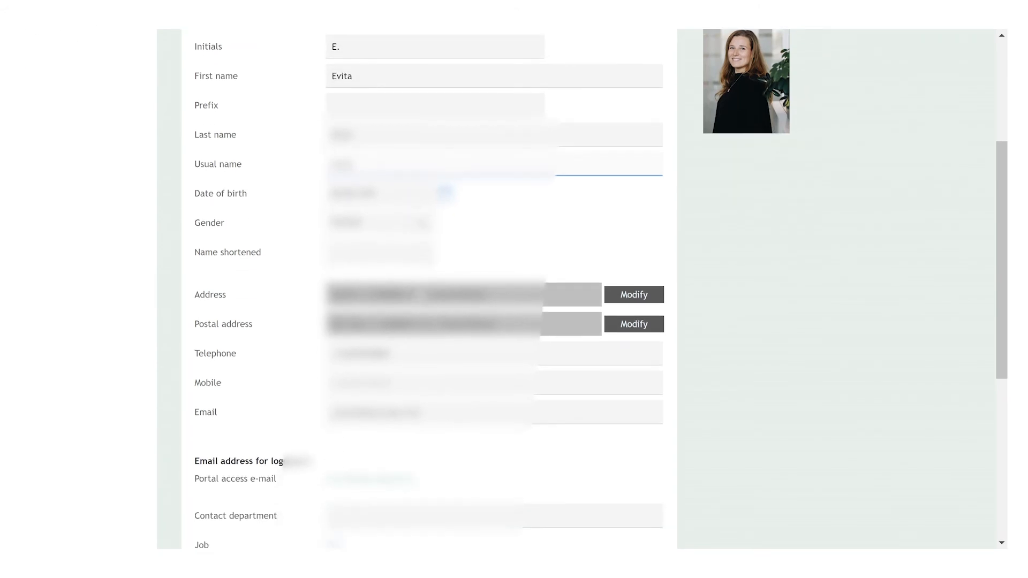
pyautogui.scroll(-5, 417, 289)
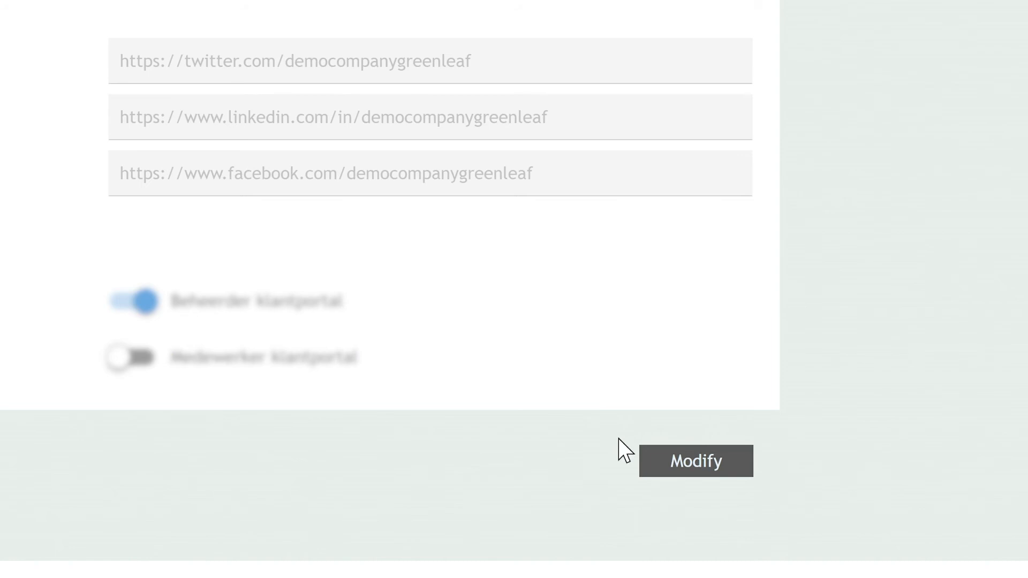
pyautogui.click(675, 474)
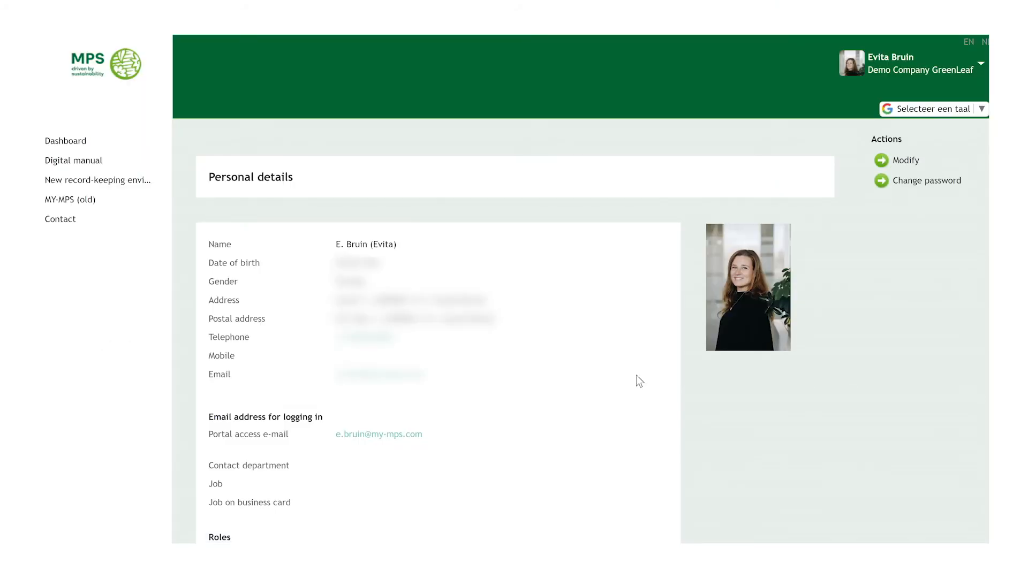
pyautogui.click(124, 149)
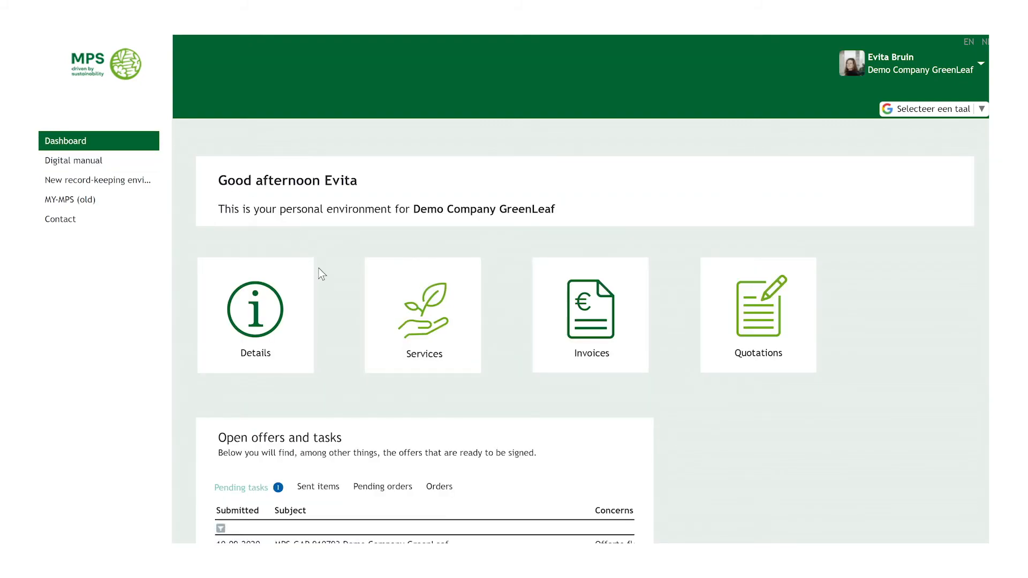
# Open GreenLeaf's Organisation details in Modify mode, submit the form, and go back to the dashboard.
pyautogui.click(266, 314)
pyautogui.click(419, 305)
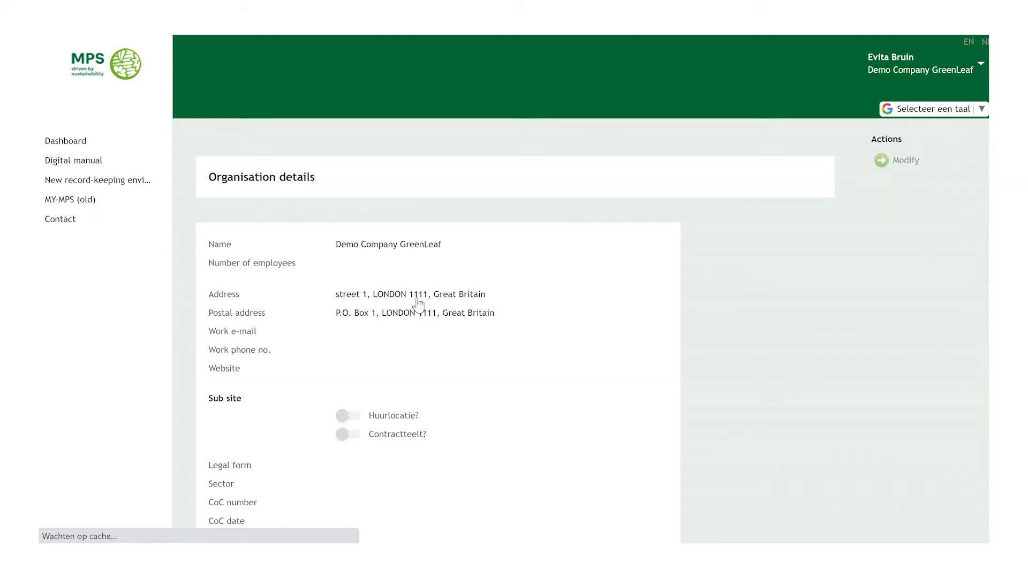
pyautogui.scroll(-8, 477, 355)
pyautogui.scroll(8, 477, 355)
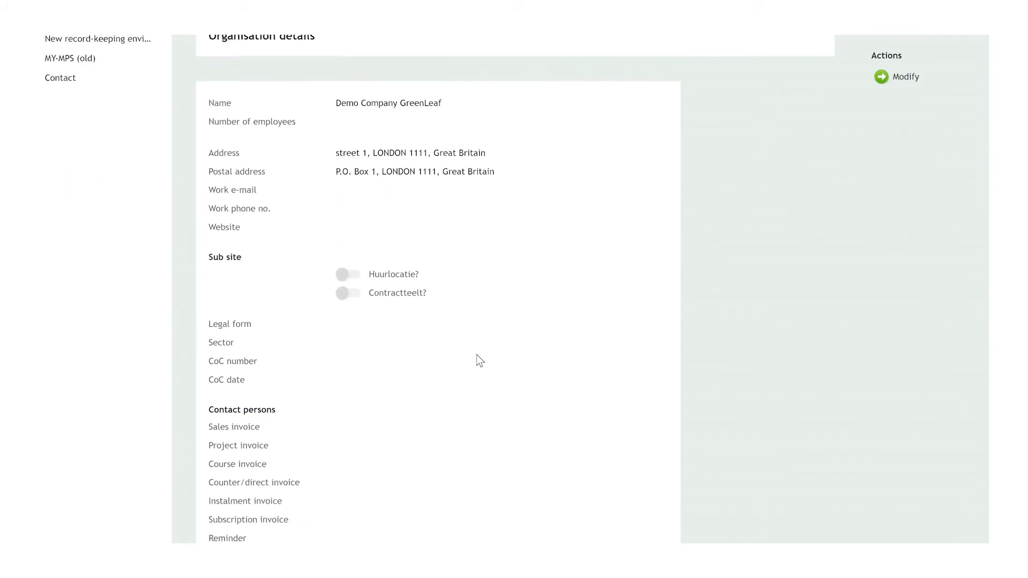
pyautogui.click(902, 160)
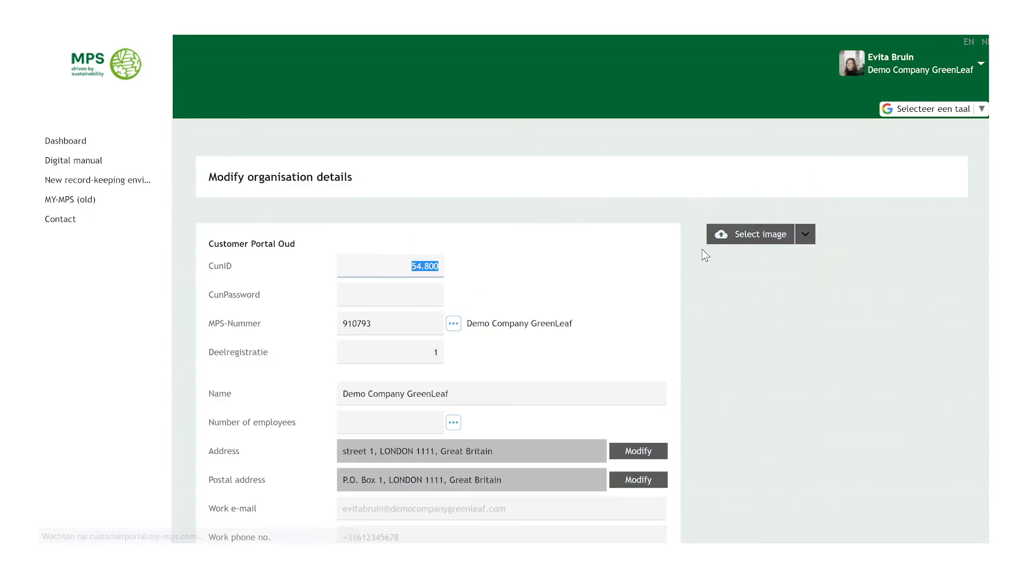
pyautogui.scroll(-5, 541, 346)
pyautogui.scroll(-8, 541, 345)
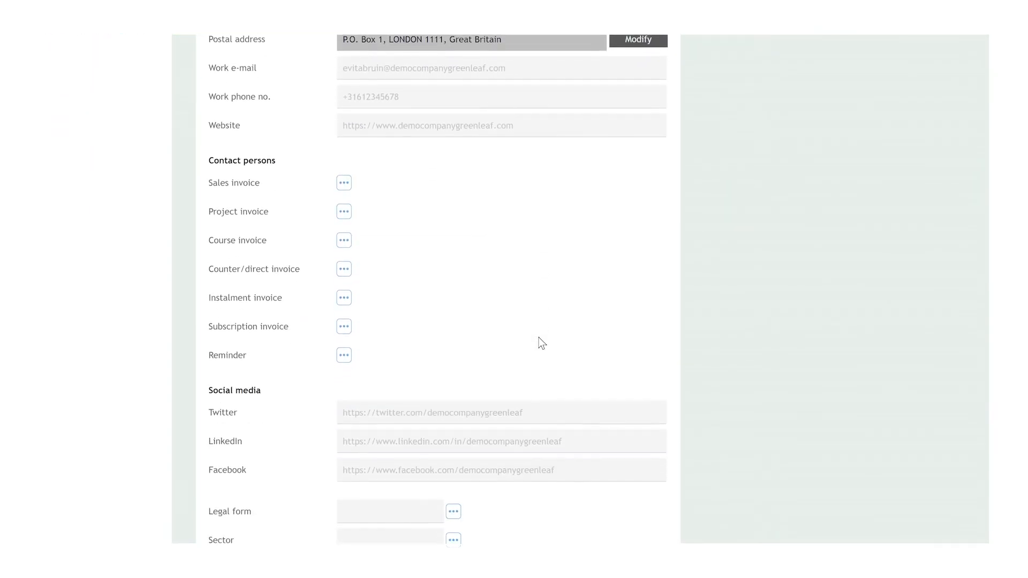
pyautogui.click(632, 494)
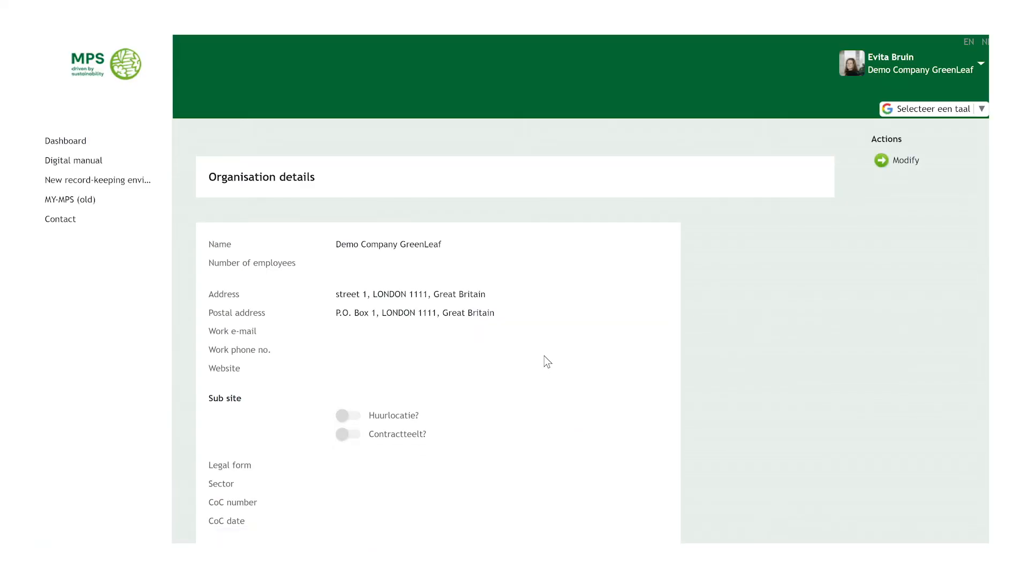
pyautogui.click(128, 148)
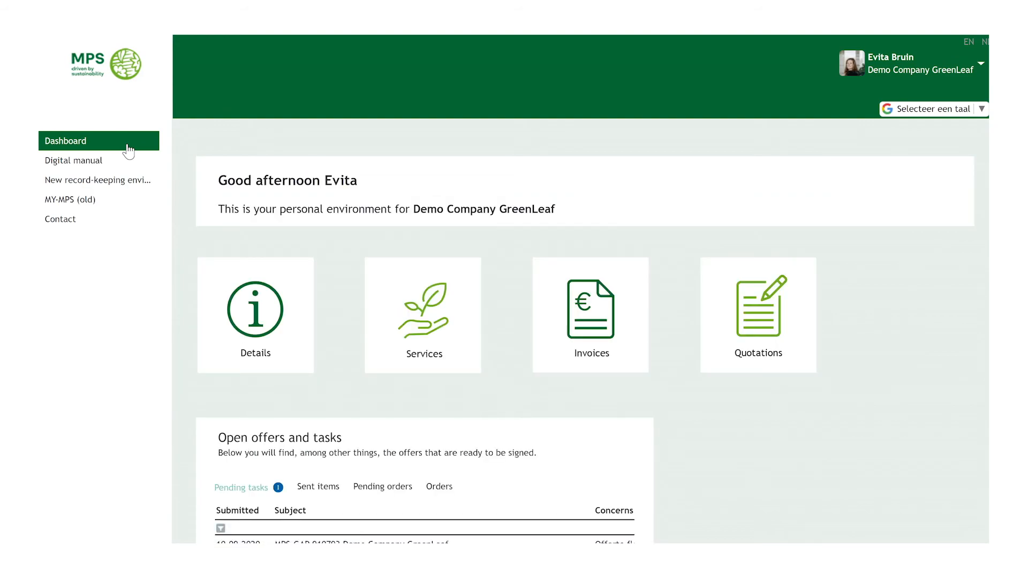
# Start a new contact person, entering the first and last name and gender Female.
pyautogui.click(260, 292)
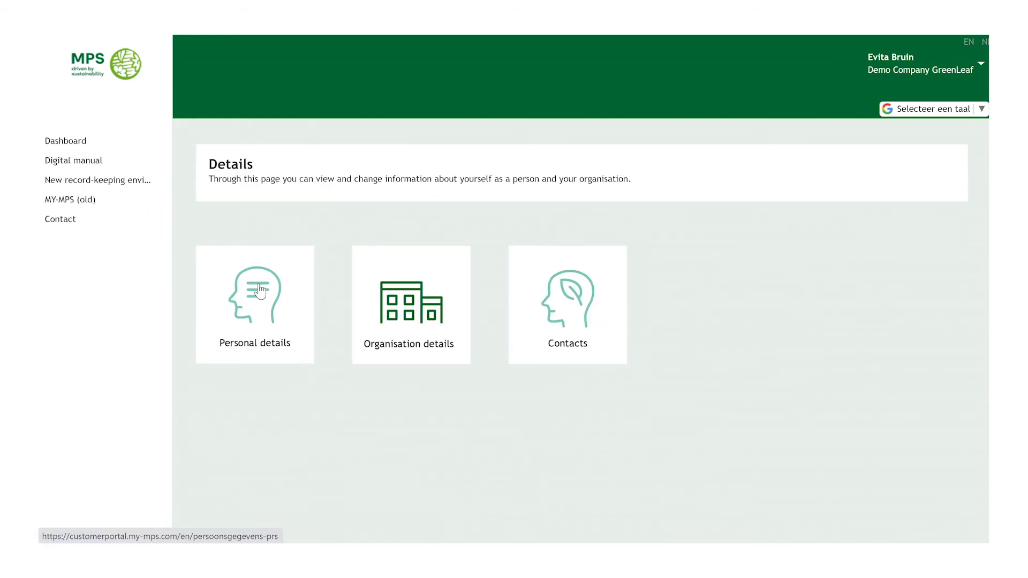
pyautogui.click(592, 312)
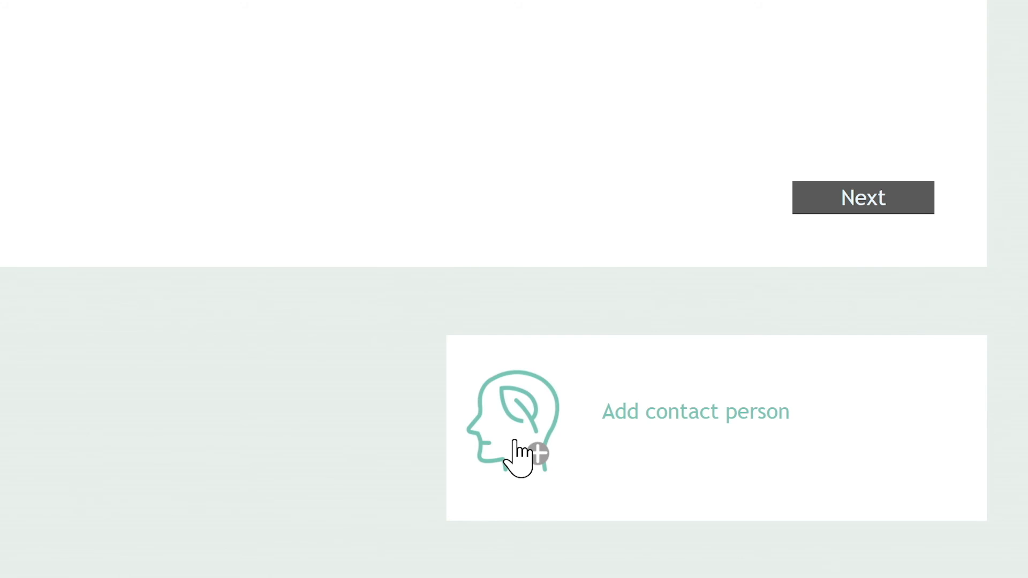
pyautogui.click(517, 456)
pyautogui.press('Tab')
pyautogui.press('Tab')
pyautogui.press('Tab')
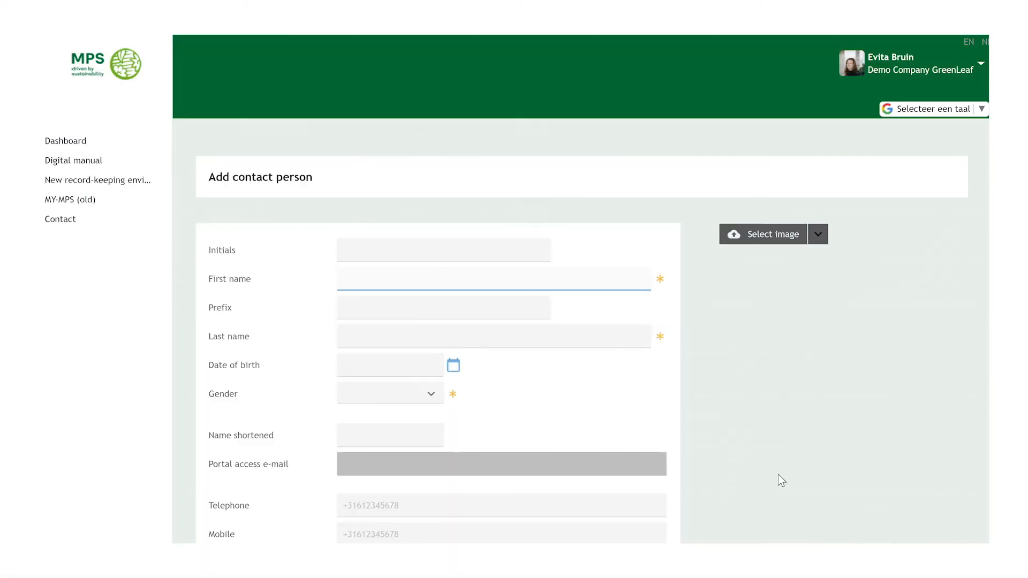
pyautogui.press('Tab')
pyautogui.click(423, 399)
pyautogui.click(410, 420)
# Add the contact's e-mail, grant Beheerder klantportal rights, then create and verify with the account password.
pyautogui.scroll(-3, 423, 418)
pyautogui.click(428, 417)
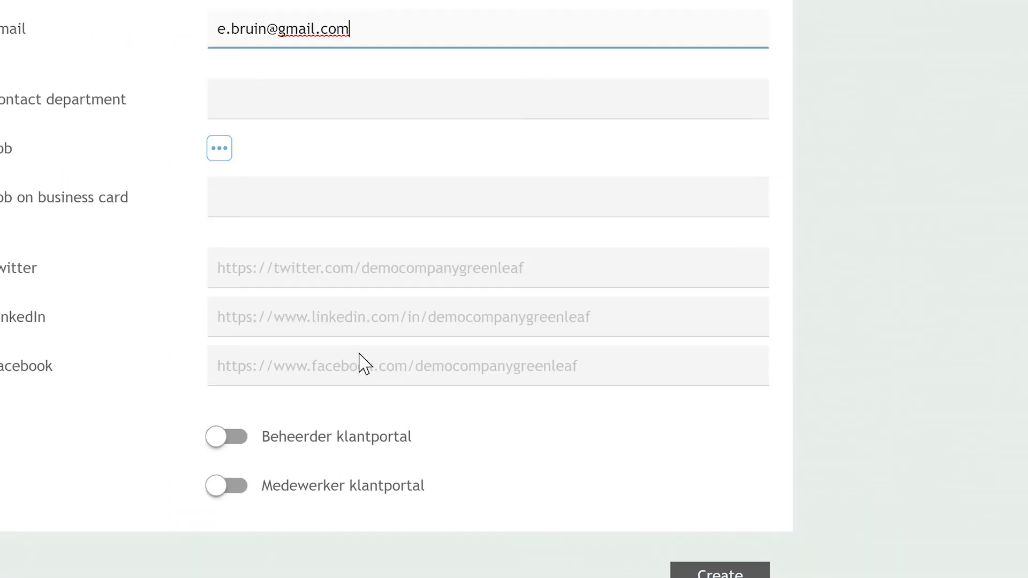
pyautogui.scroll(-1, 360, 363)
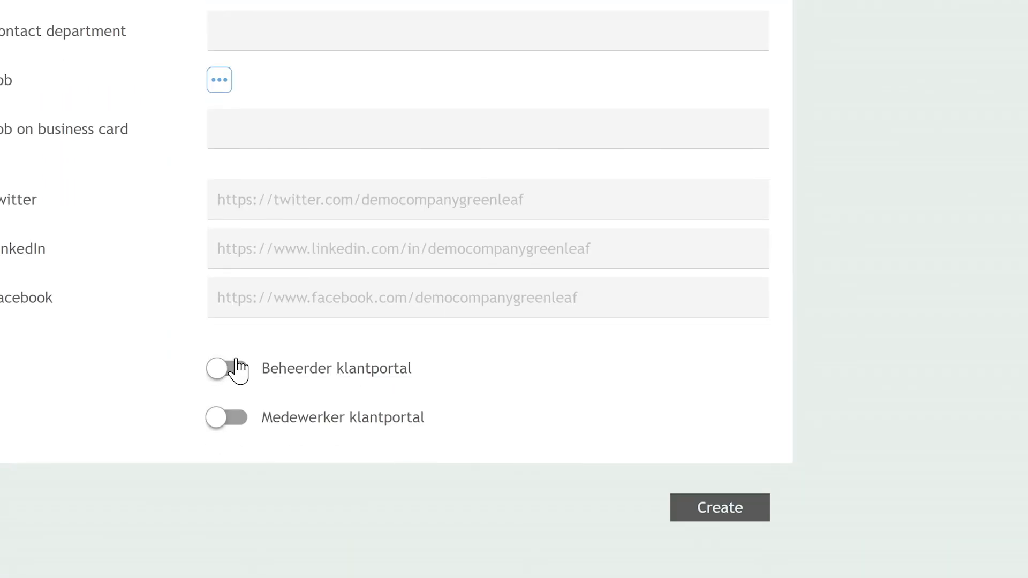
pyautogui.click(235, 360)
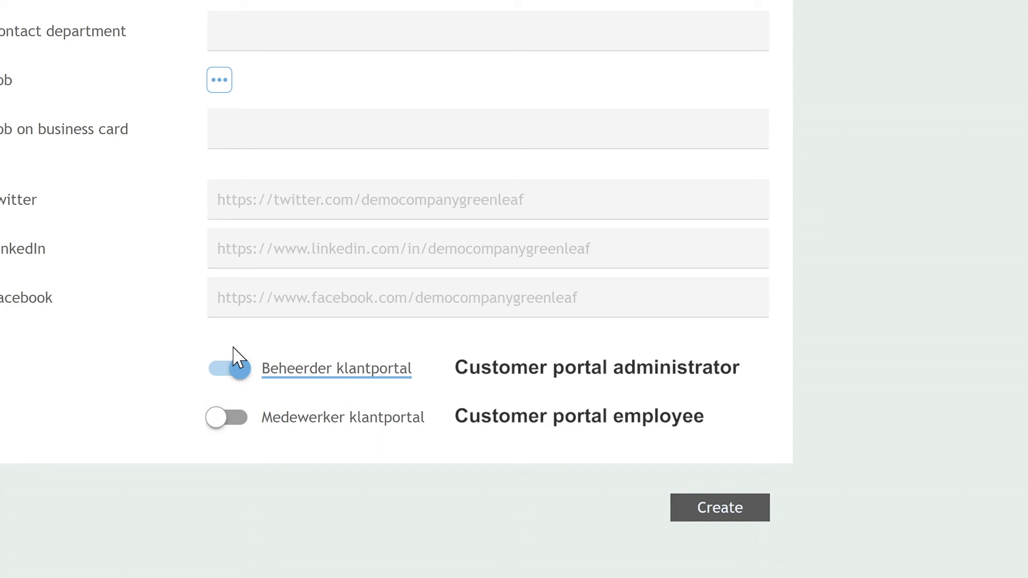
pyautogui.click(709, 506)
pyautogui.write('••••••••••••')
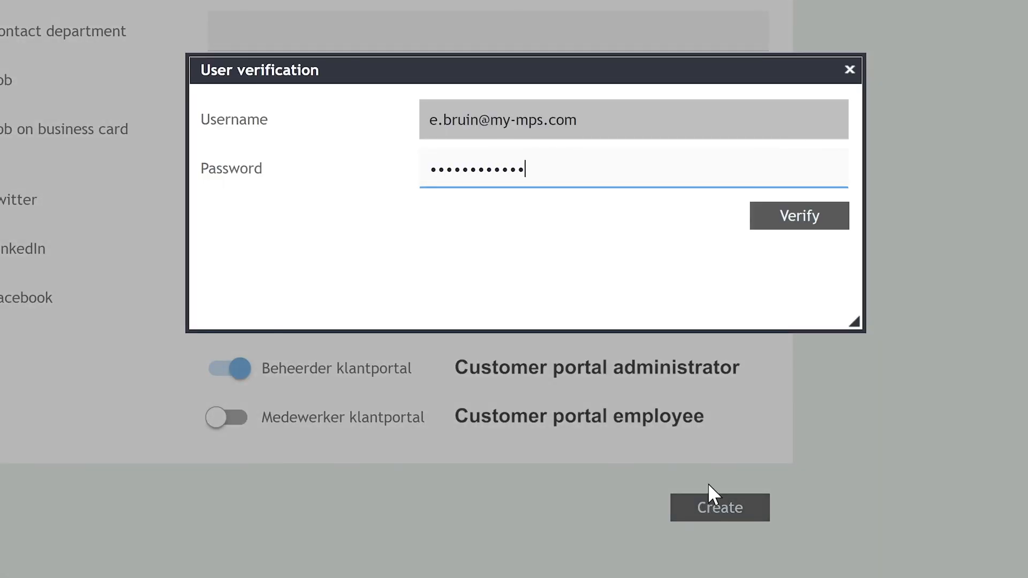
pyautogui.click(809, 223)
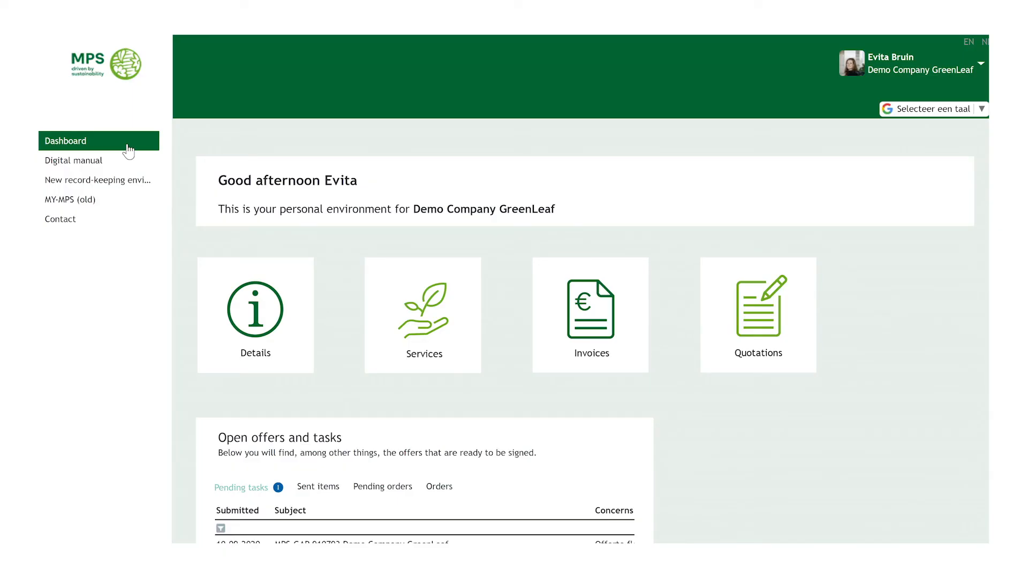
# Delete the newly added contact person from the Contacts list and confirm with Yes.
pyautogui.click(262, 292)
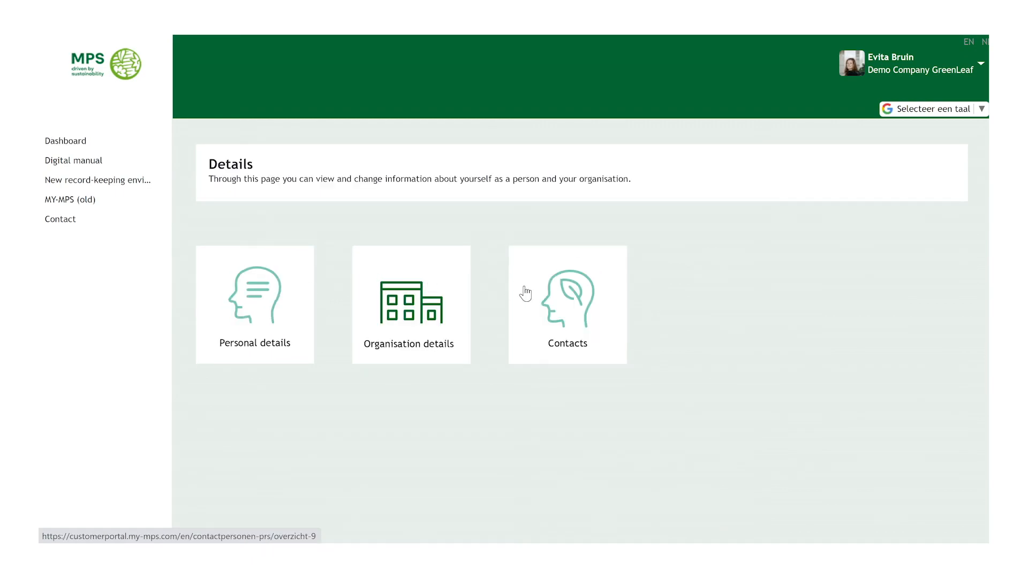
pyautogui.click(591, 312)
pyautogui.click(333, 347)
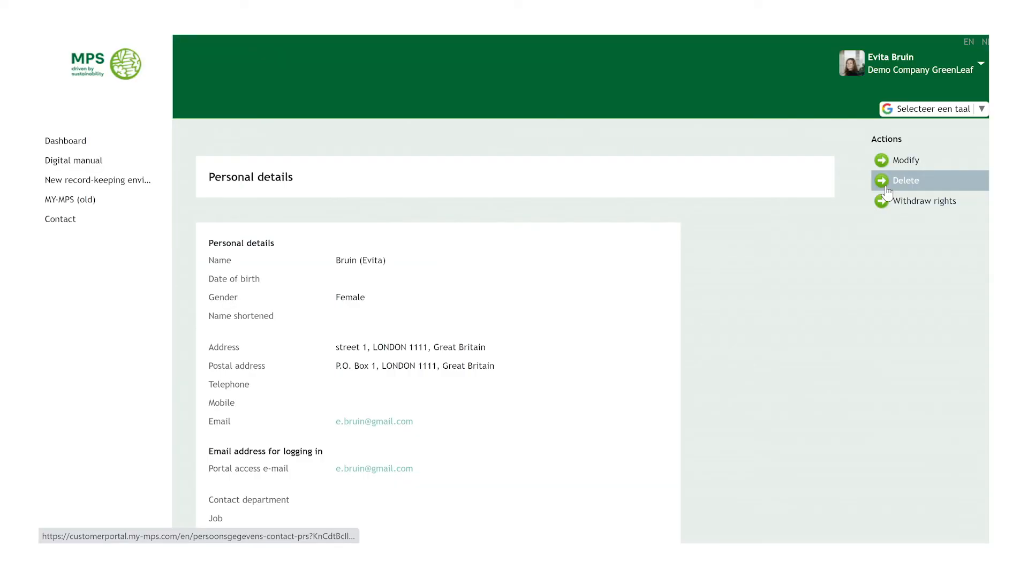
pyautogui.click(572, 289)
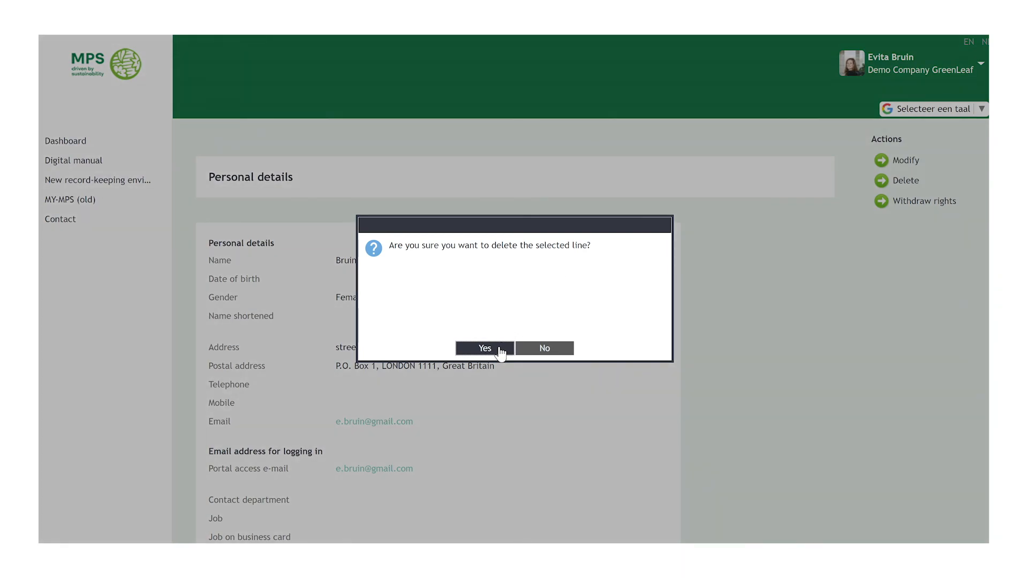
pyautogui.click(485, 349)
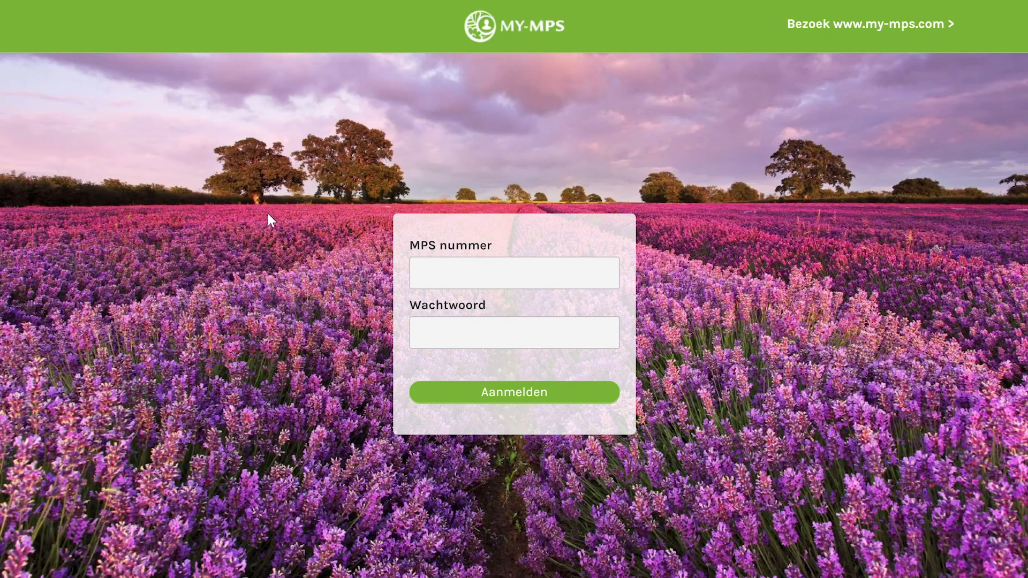
# Sign in to MY-MPS with the company's MPS number and password, then open My certificates.
pyautogui.click(443, 266)
pyautogui.press('Tab')
pyautogui.click(443, 393)
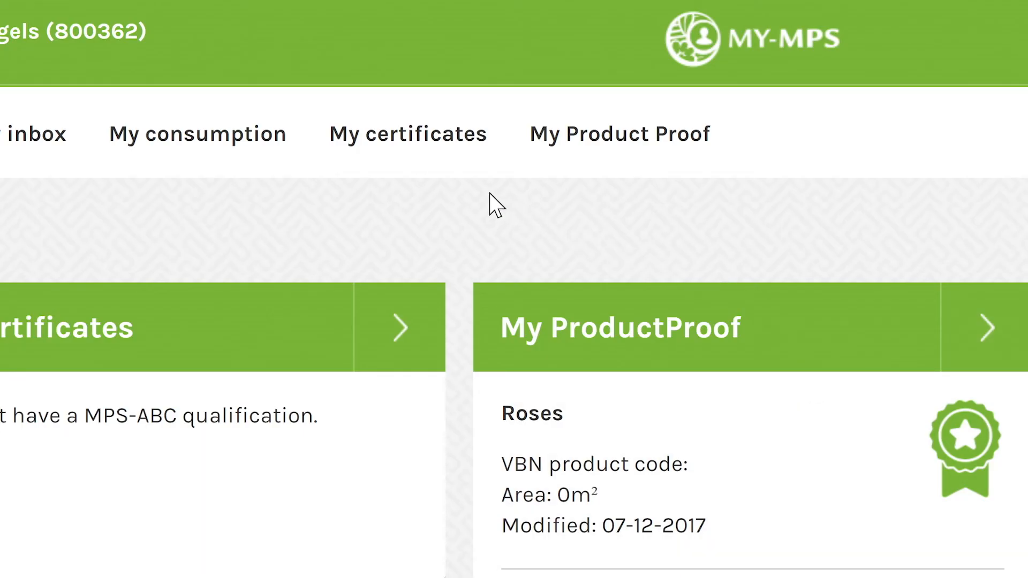
pyautogui.click(420, 160)
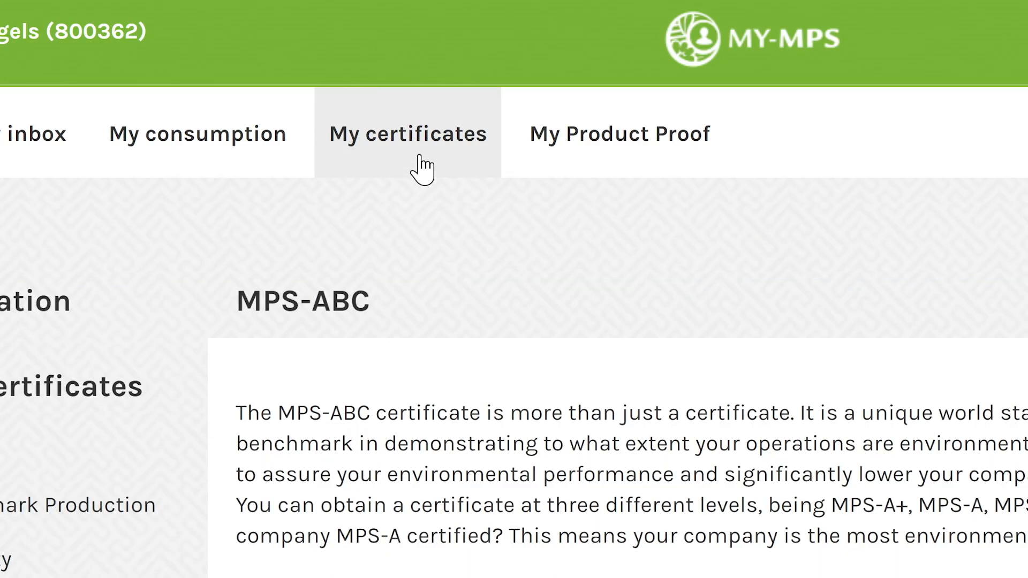